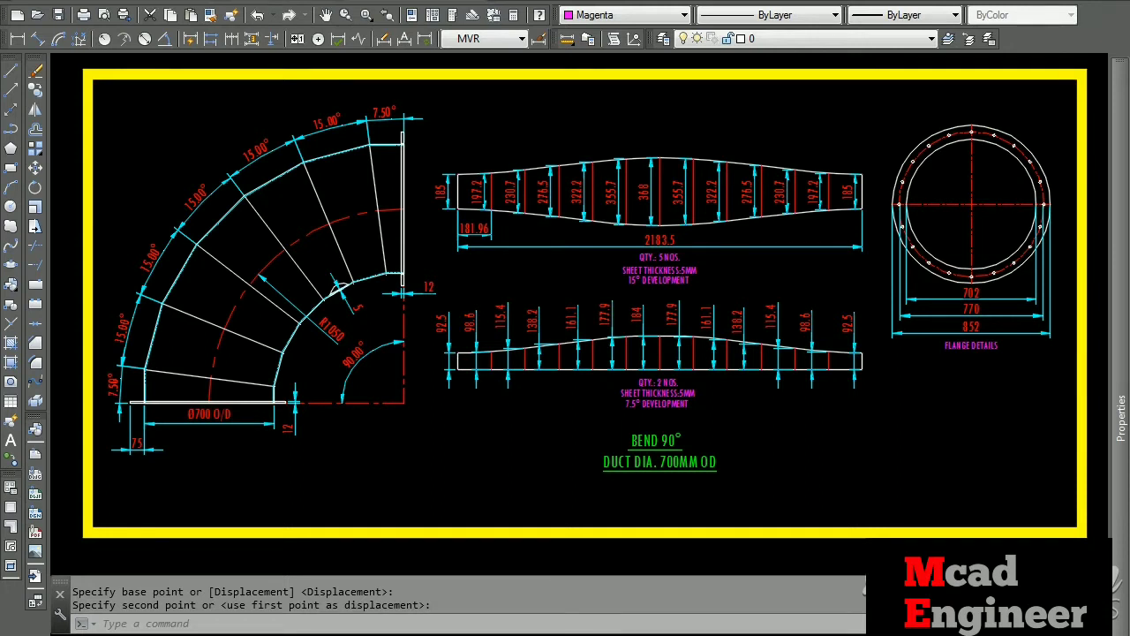
Pan and zoom around the finished bend, development patterns and flange details.
middle_drag(475, 448, 457, 453)
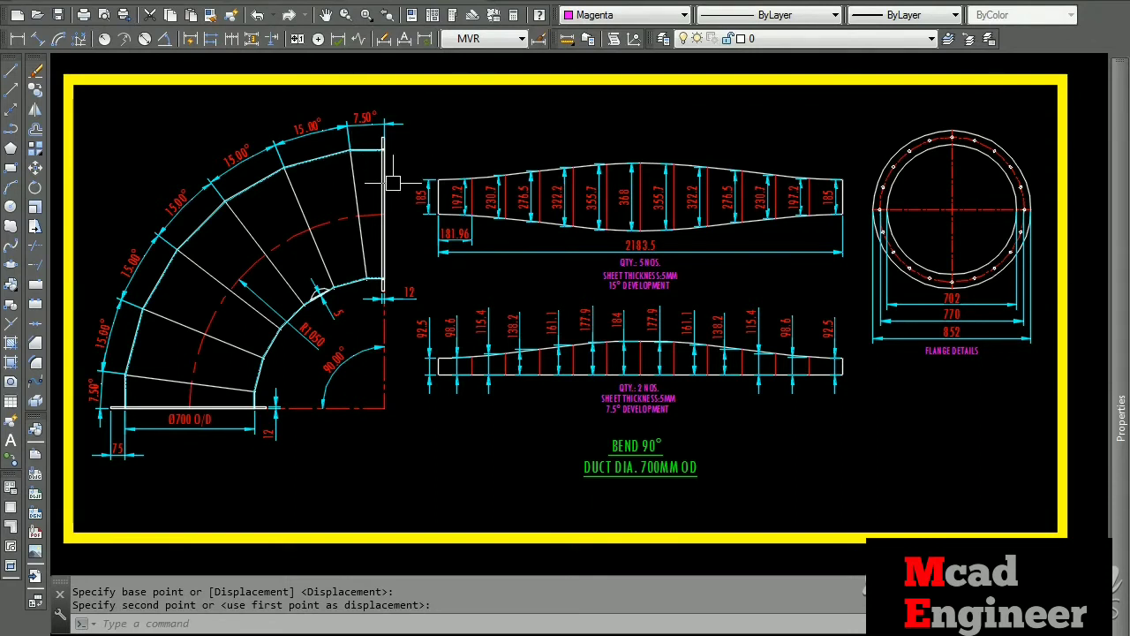
scroll(101, 390, up, 2)
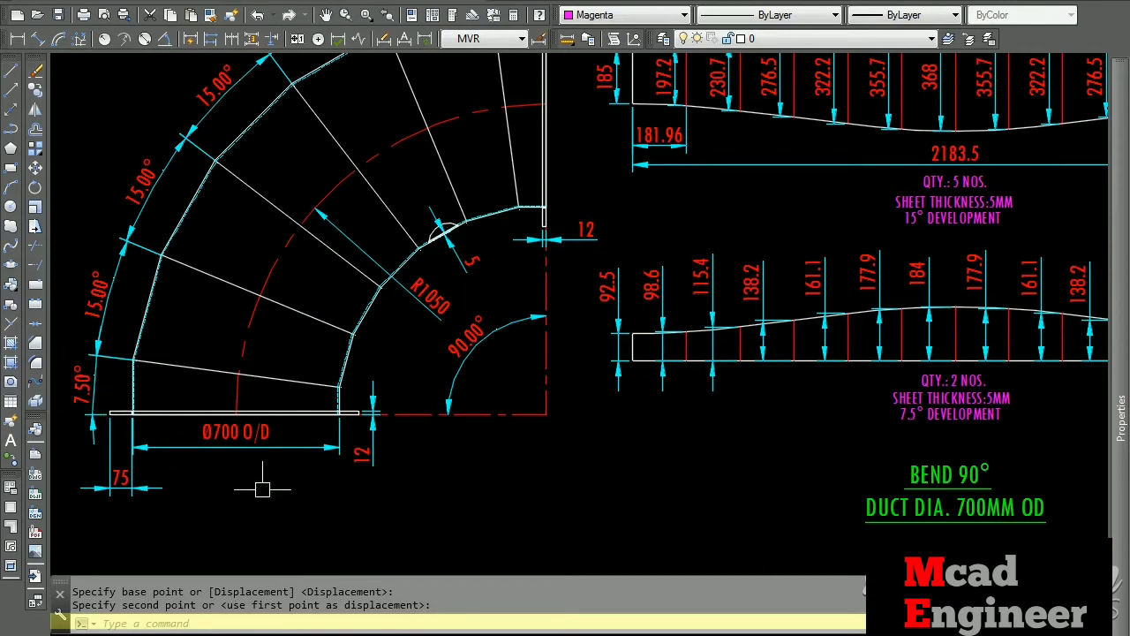
middle_drag(321, 362, 350, 454)
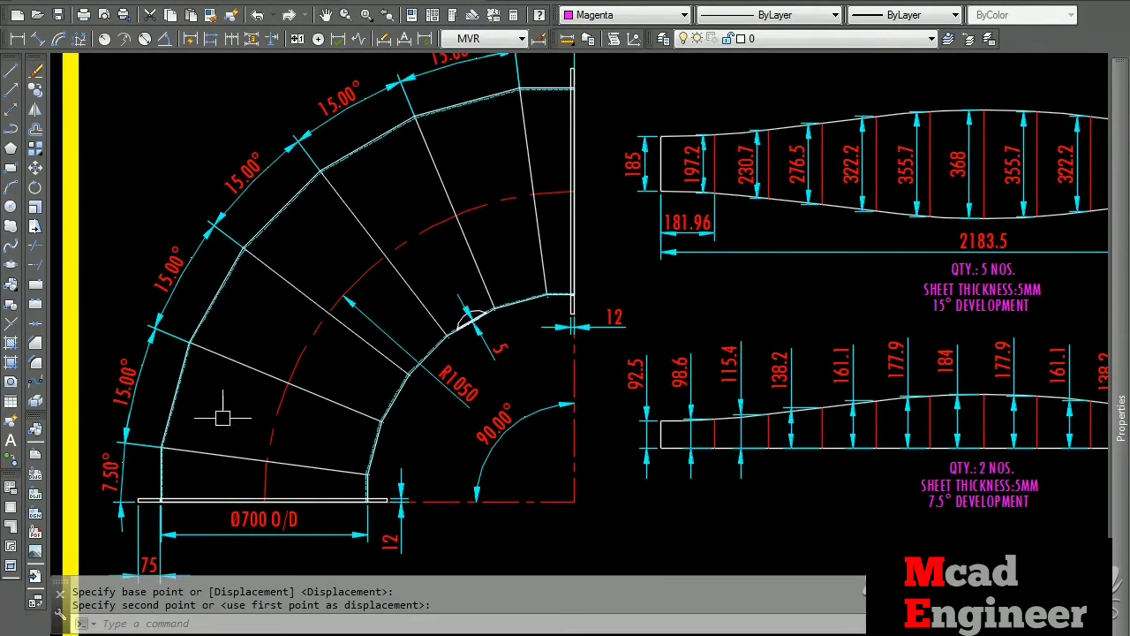
mouse_move(479, 158)
middle_down()
mouse_move(493, 207)
mouse_move(530, 189)
mouse_move(537, 169)
middle_up()
scroll(534, 168, down, 2)
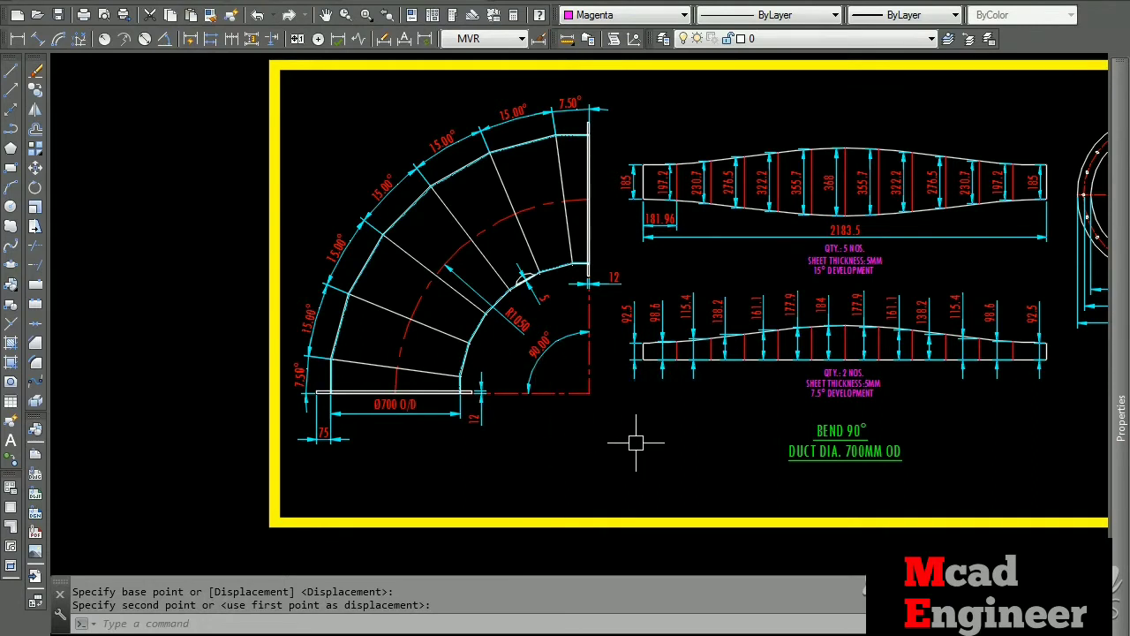
middle_drag(638, 444, 446, 463)
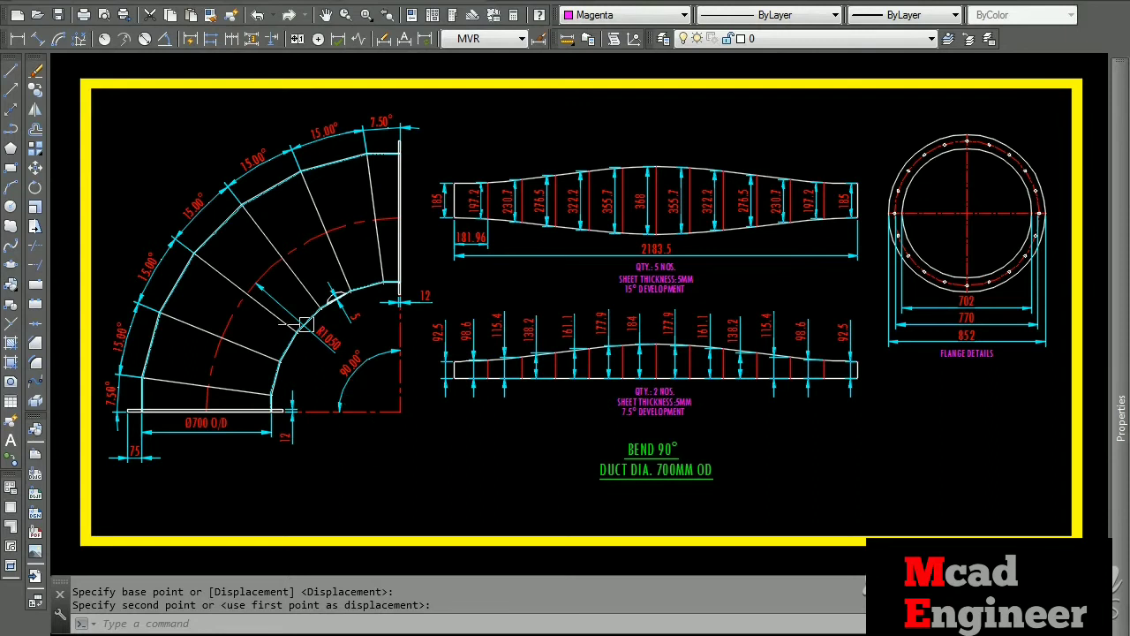
Zoom out and shift the sheet upward to expose blank space below it.
scroll(265, 302, up, 2)
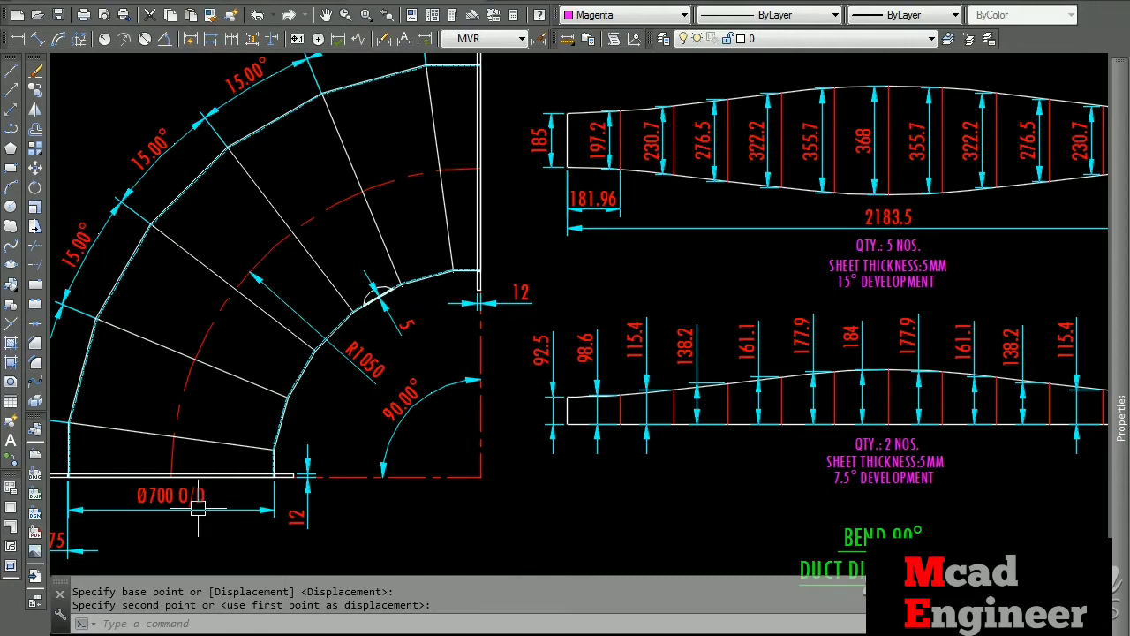
middle_drag(342, 530, 428, 505)
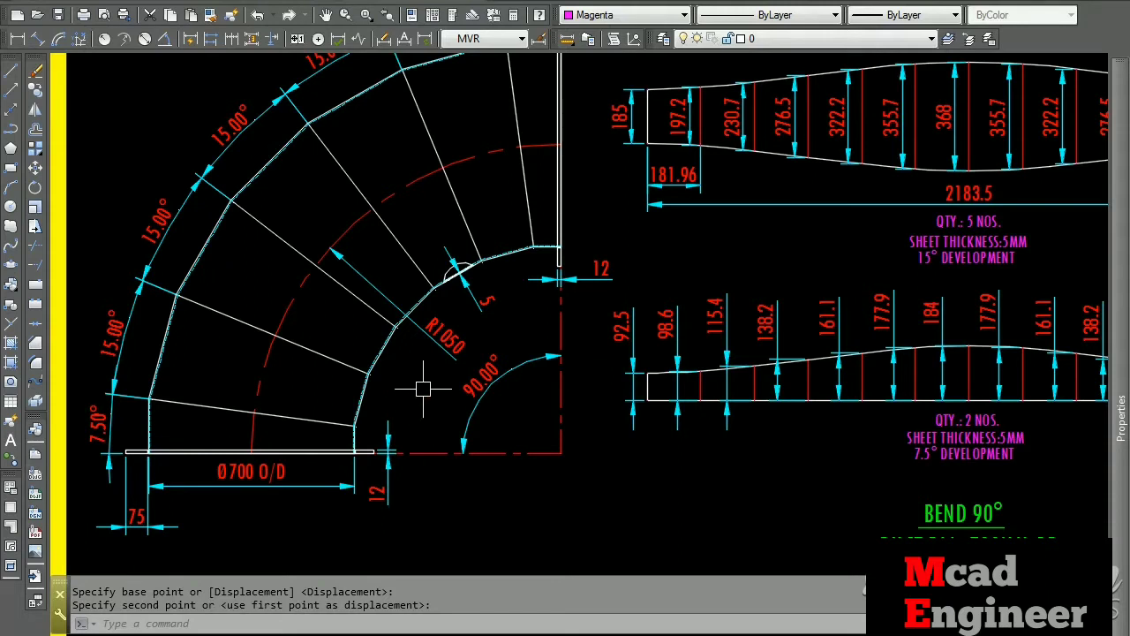
scroll(412, 325, down, 2)
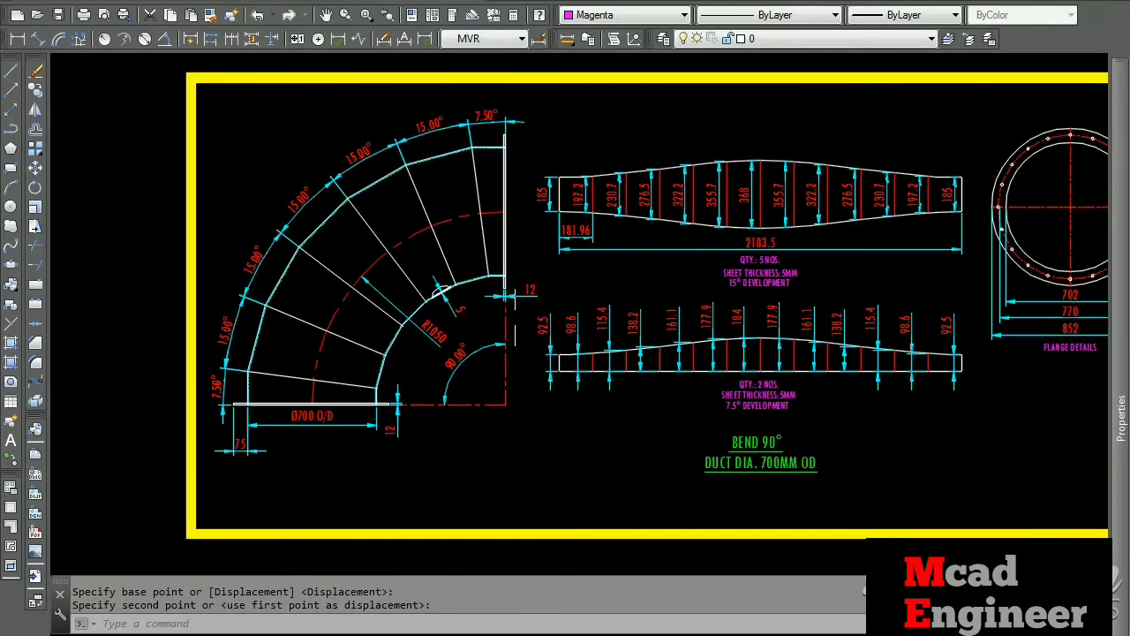
scroll(234, 420, up, 2)
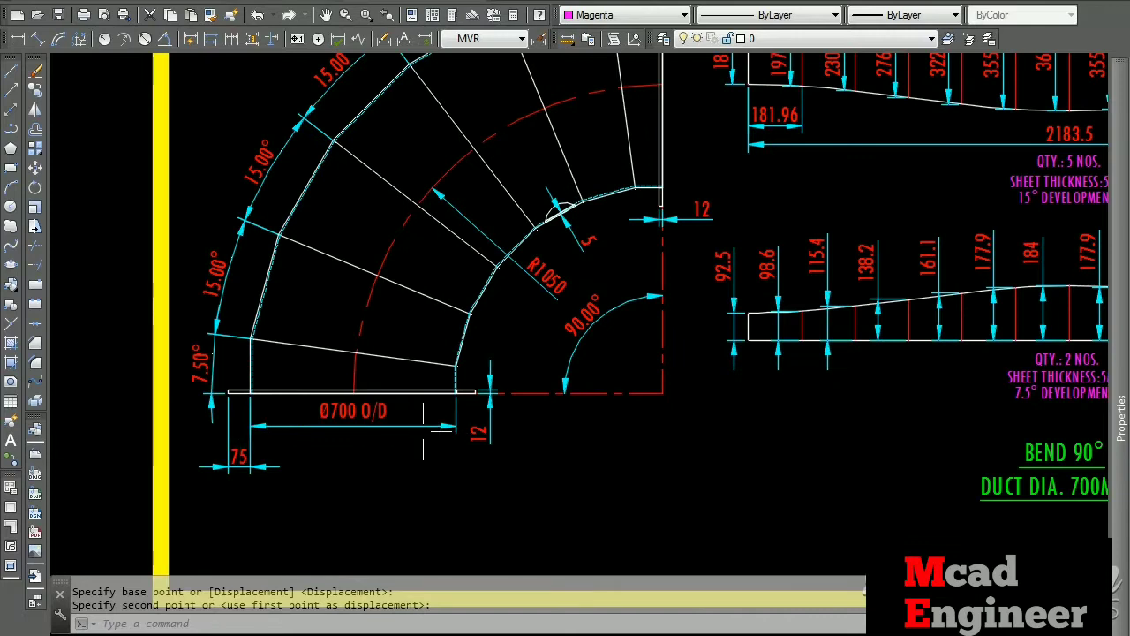
middle_drag(337, 349, 324, 401)
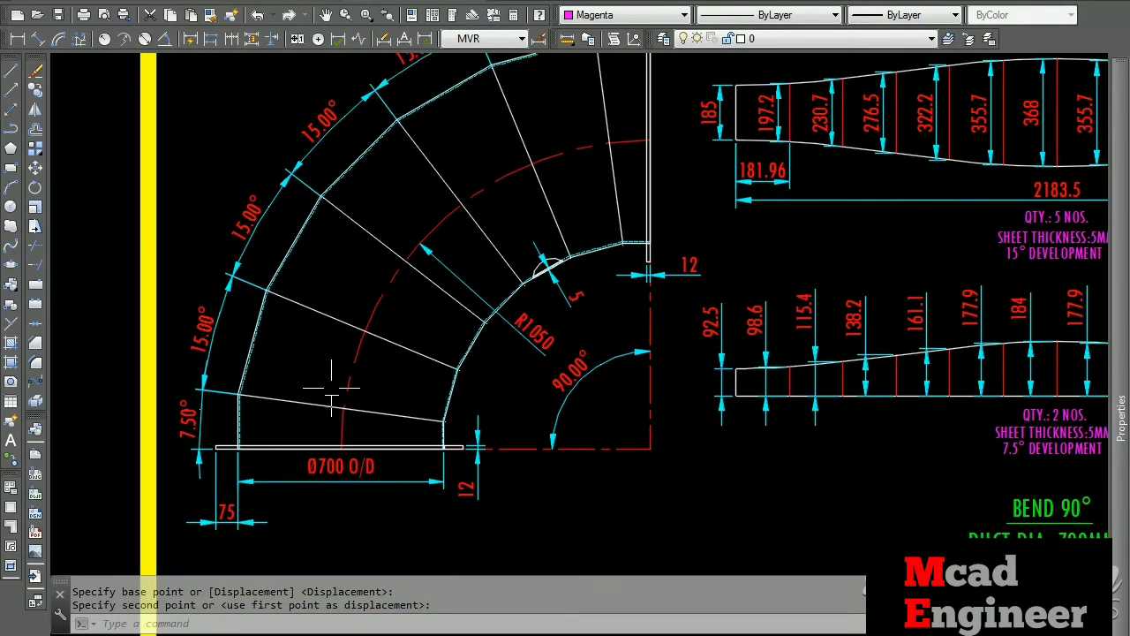
scroll(248, 472, up, 1)
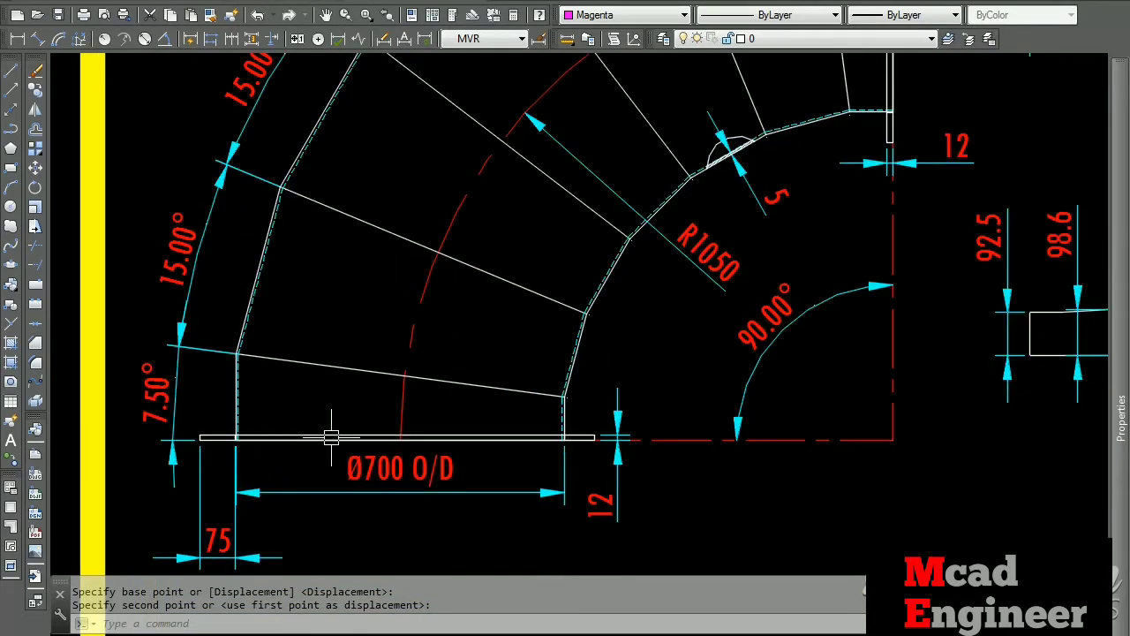
scroll(329, 436, down, 2)
scroll(335, 476, down, 2)
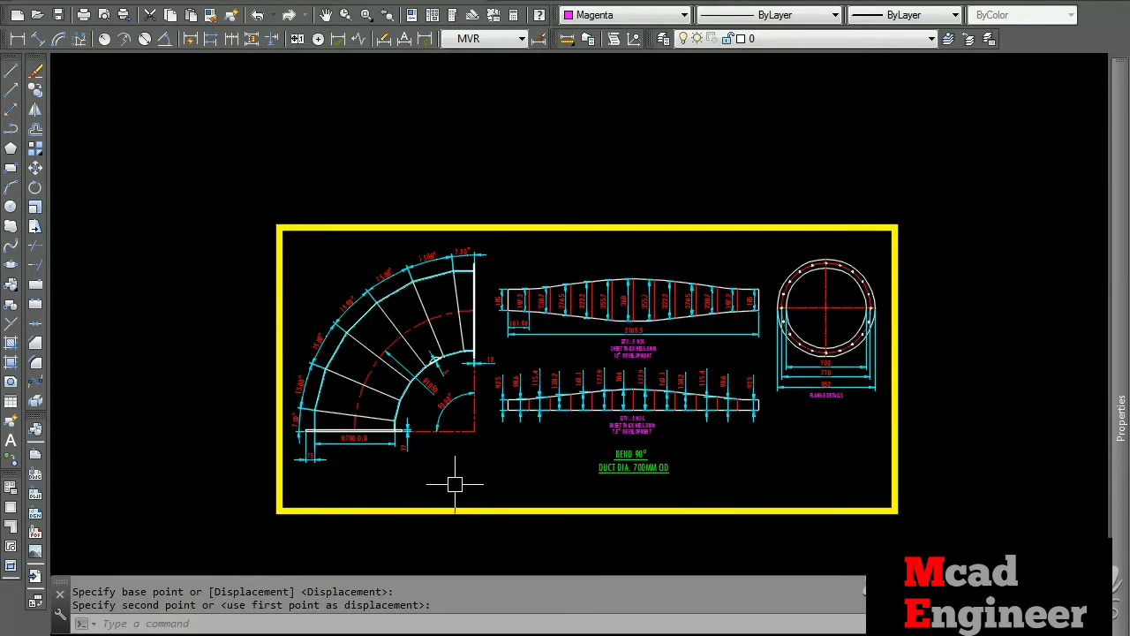
middle_drag(452, 537, 448, 276)
middle_drag(383, 444, 404, 328)
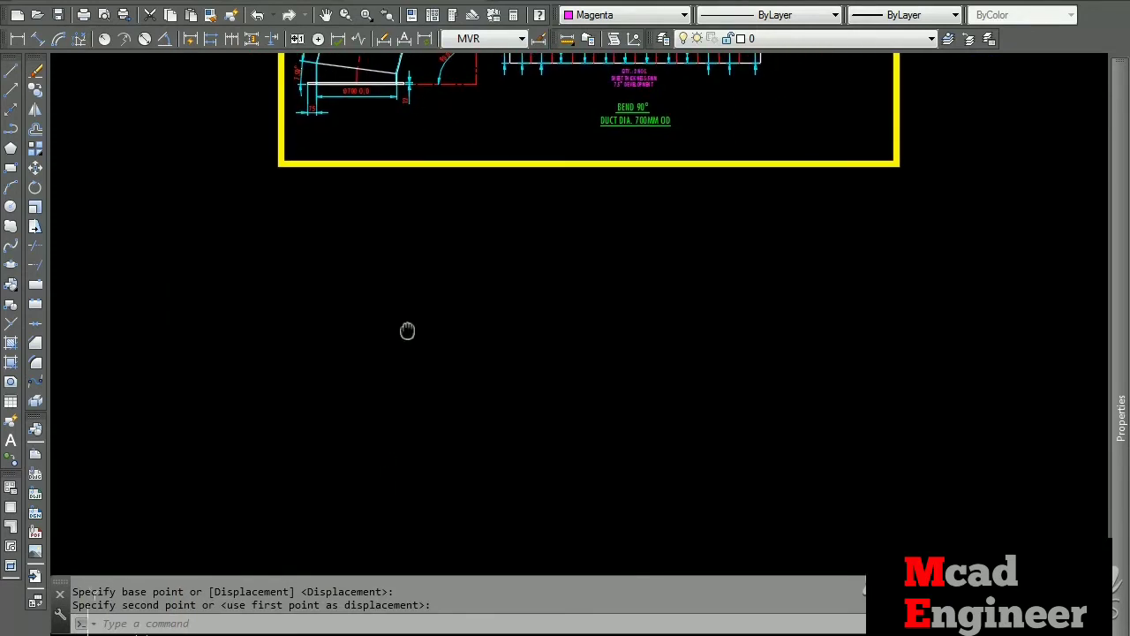
Draw a circle of radius 1050 in the empty space below the sheet.
click(10, 206)
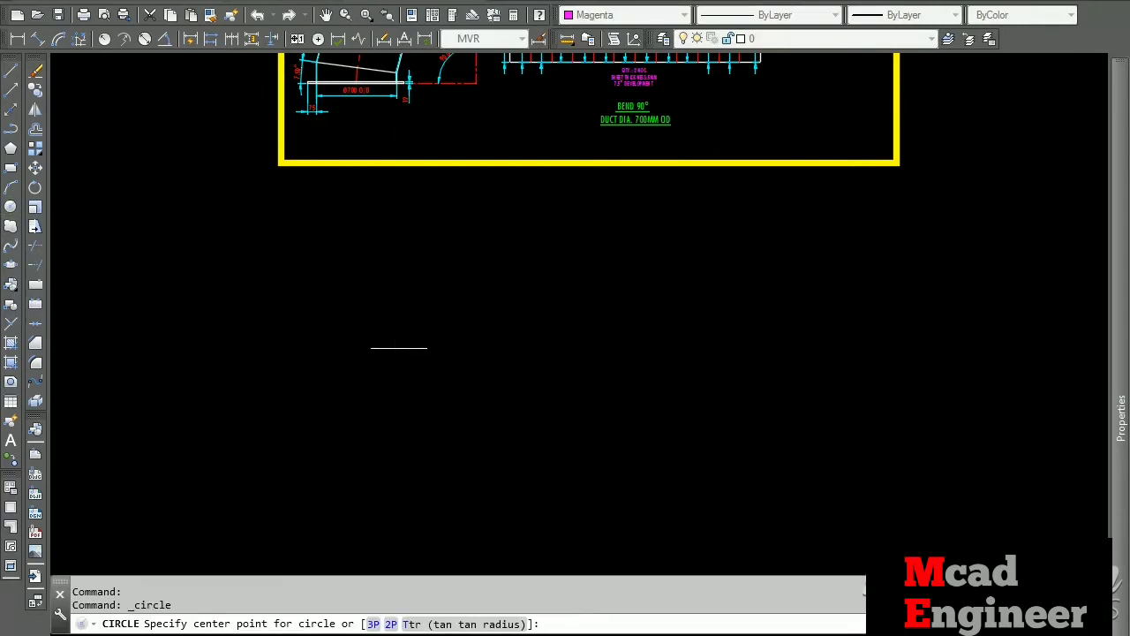
click(399, 340)
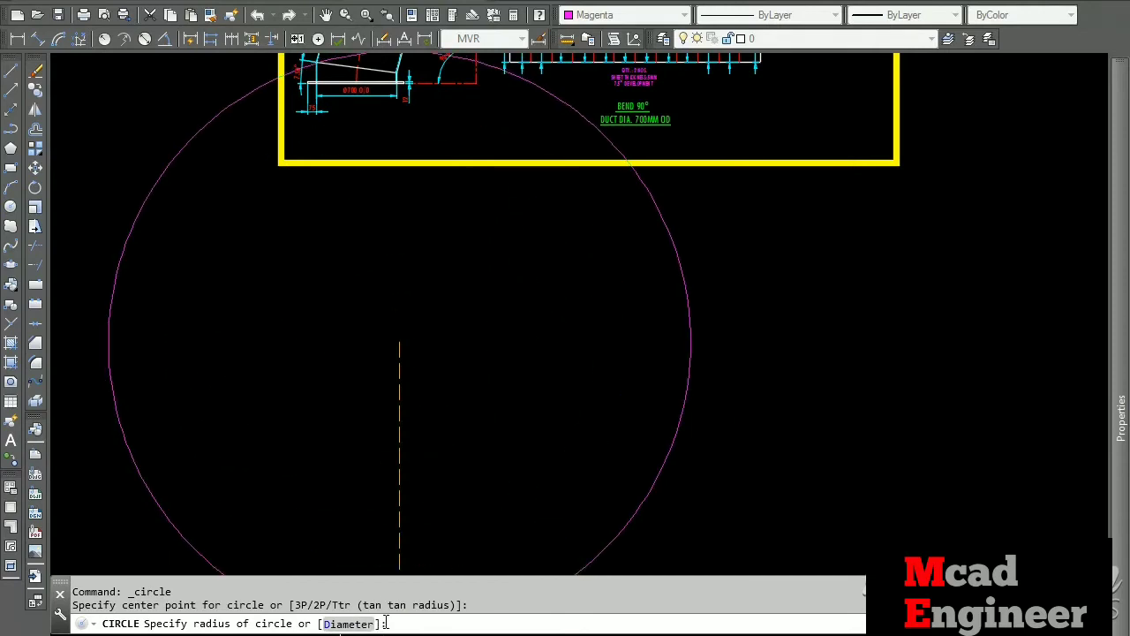
text(R)
key(Return)
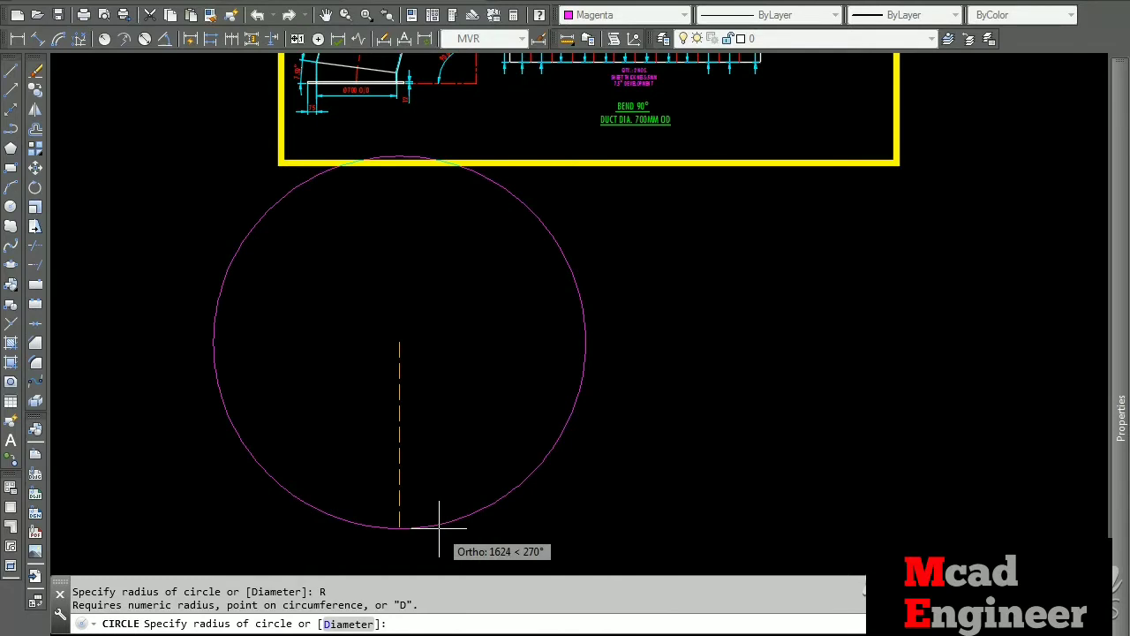
text(1050)
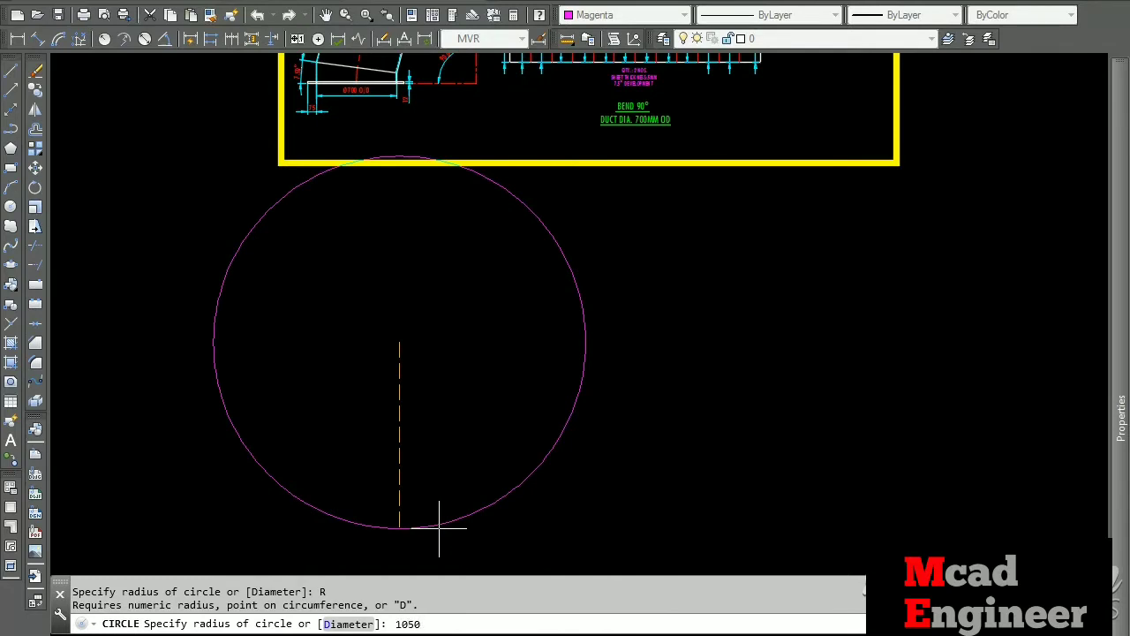
key(Return)
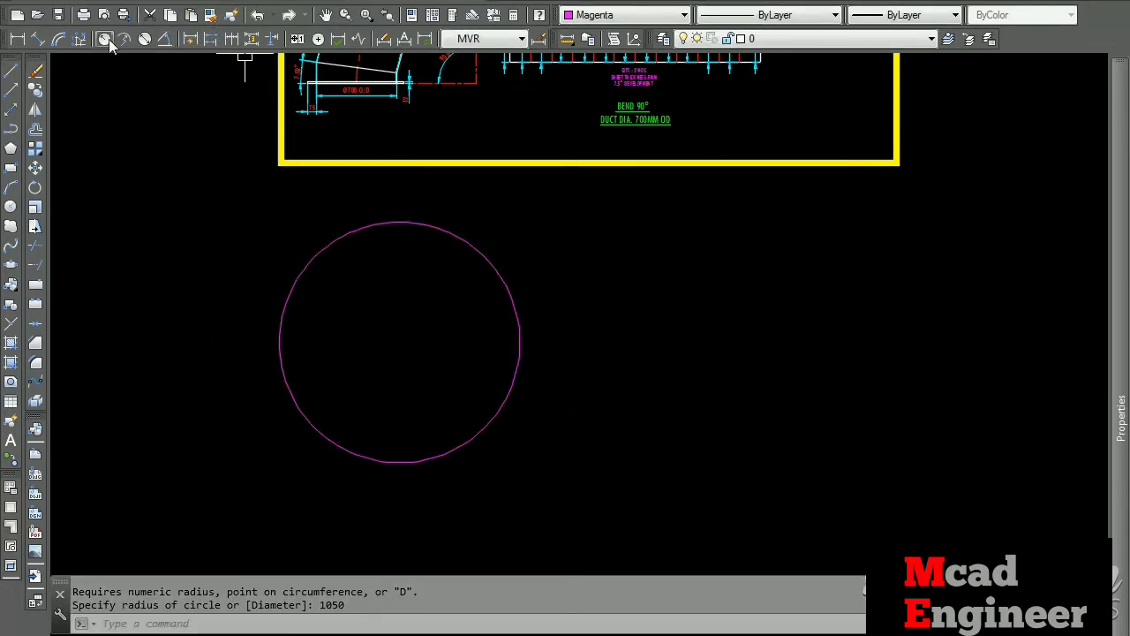
Add an R1050 radius dimension to the circle, then erase that dimension.
click(105, 38)
click(288, 307)
scroll(316, 283, up, 2)
scroll(317, 284, up, 5)
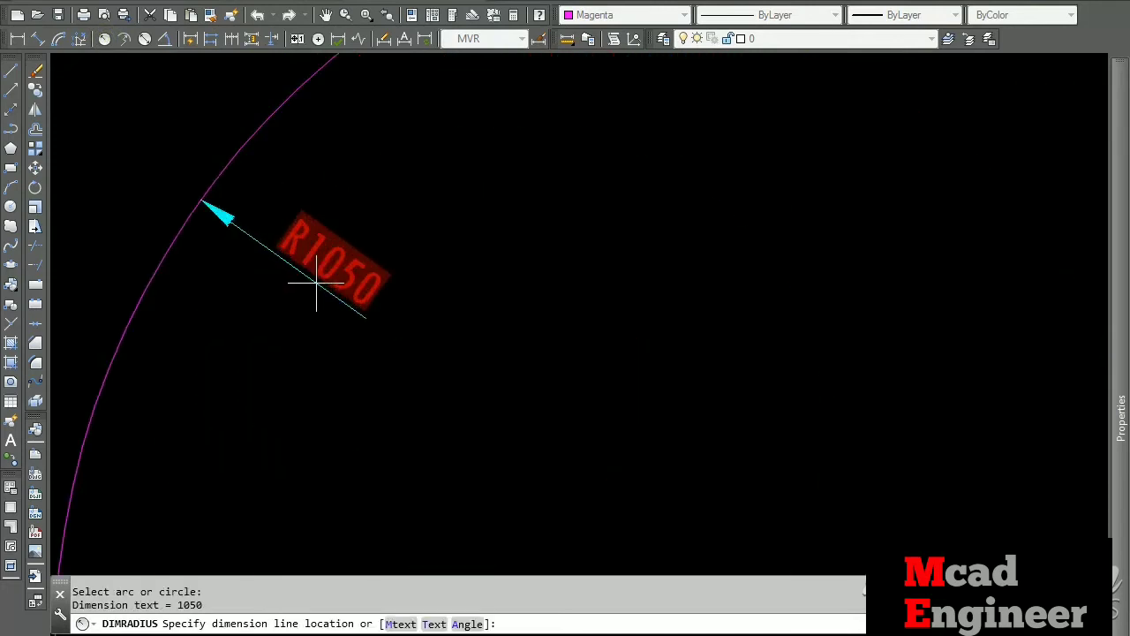
click(317, 285)
click(336, 298)
key(Escape)
click(36, 71)
click(316, 269)
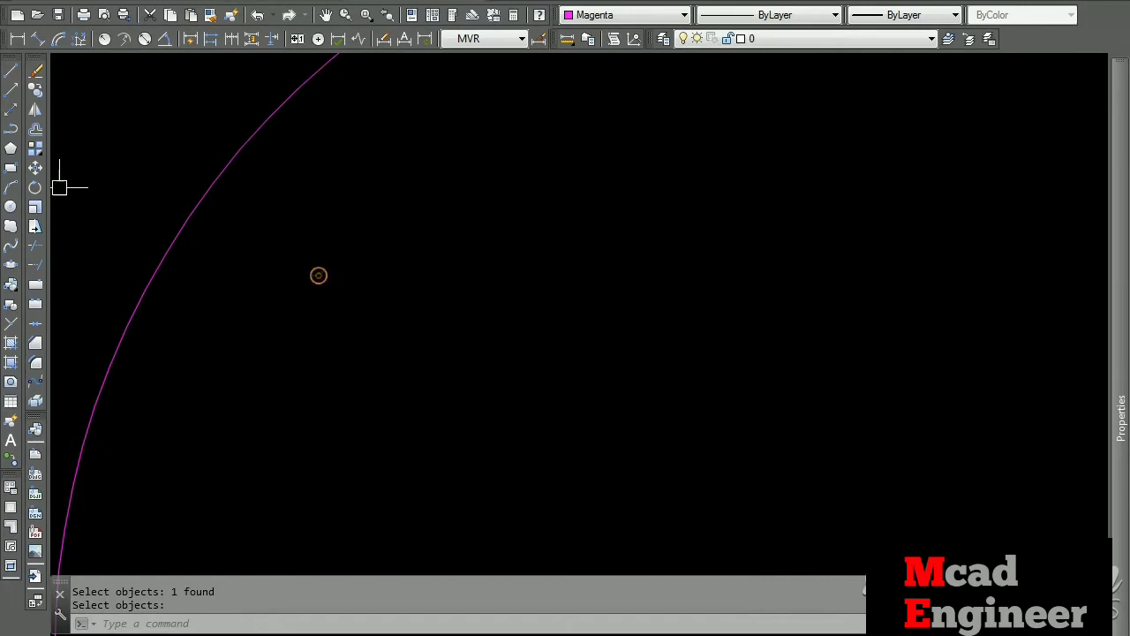
click(12, 76)
scroll(240, 300, down, 5)
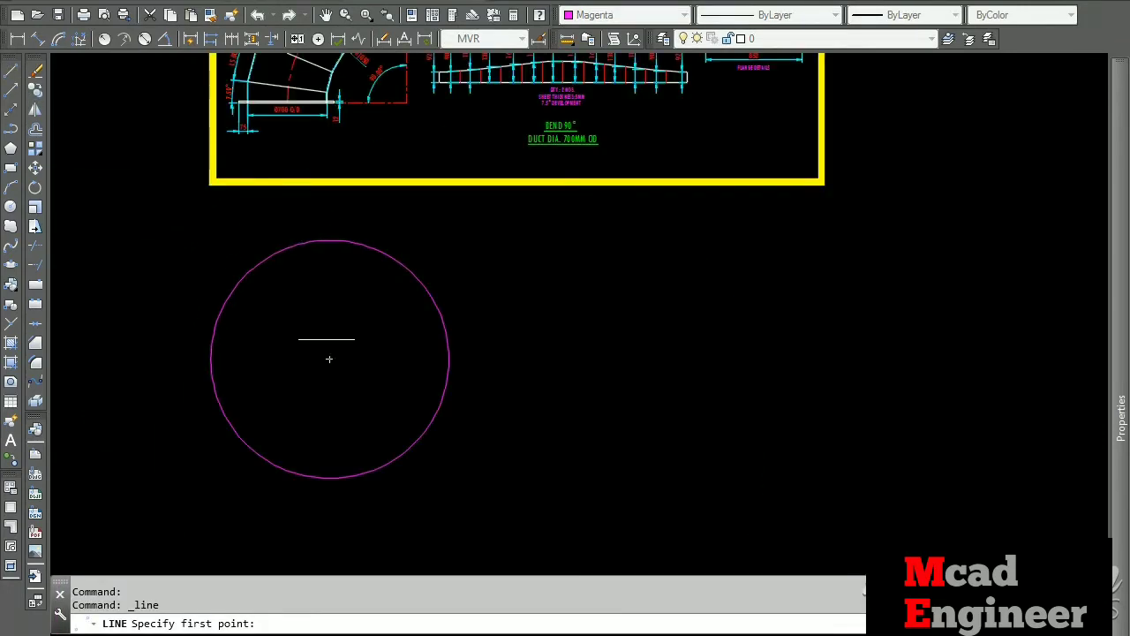
Draw a vertical line and a horizontal line from the circle's centre.
click(329, 359)
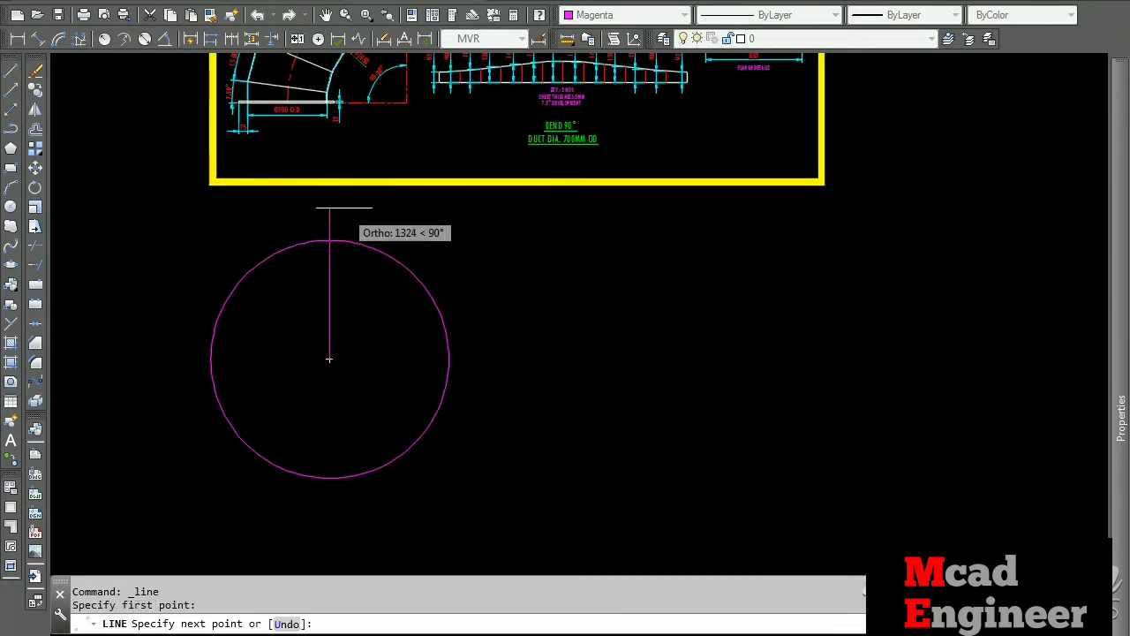
scroll(329, 208, up, 4)
click(323, 187)
key(Return)
scroll(495, 225, down, 4)
key(Return)
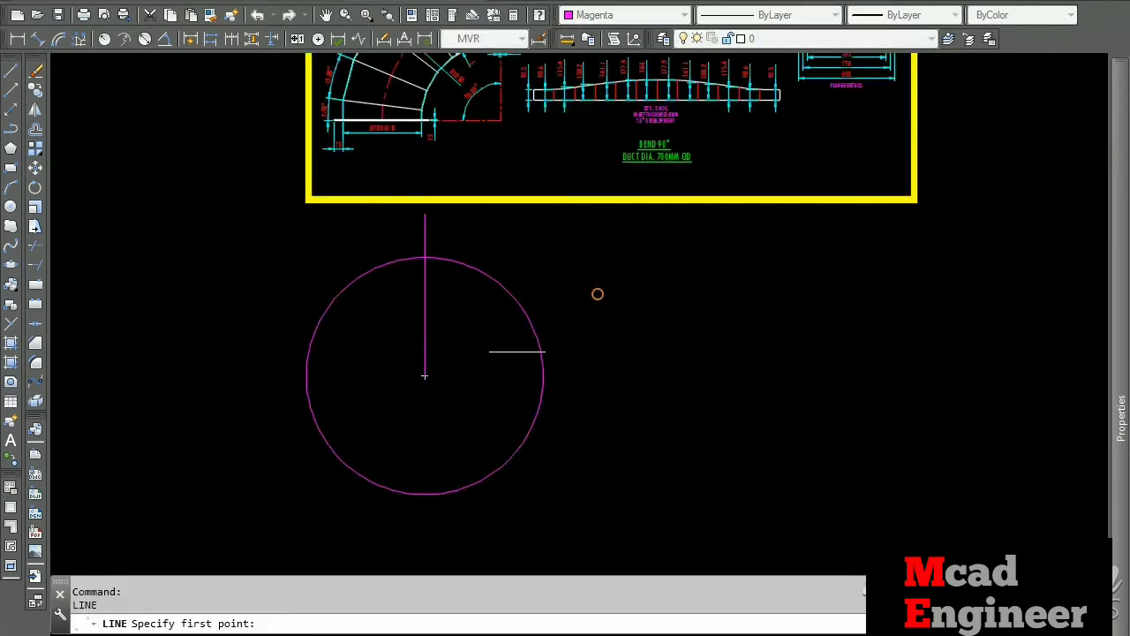
click(424, 375)
click(232, 402)
key(Escape)
Trim the circle against both lines and delete the leftover, keeping one quarter arc.
click(43, 249)
click(448, 397)
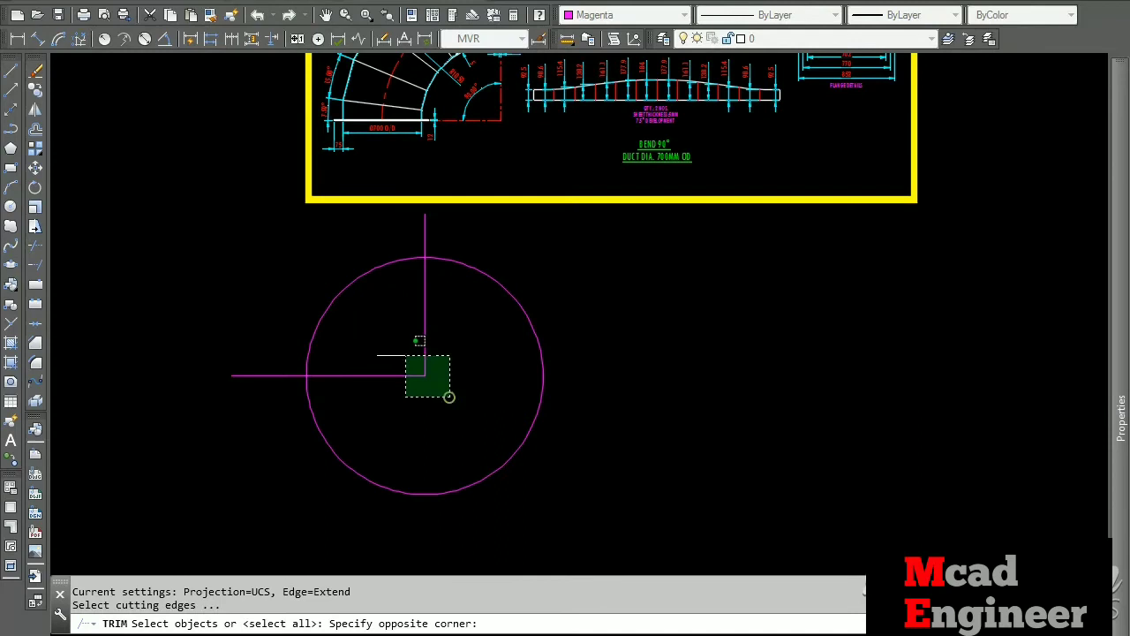
click(403, 353)
key(Return)
click(410, 349)
click(486, 273)
click(314, 415)
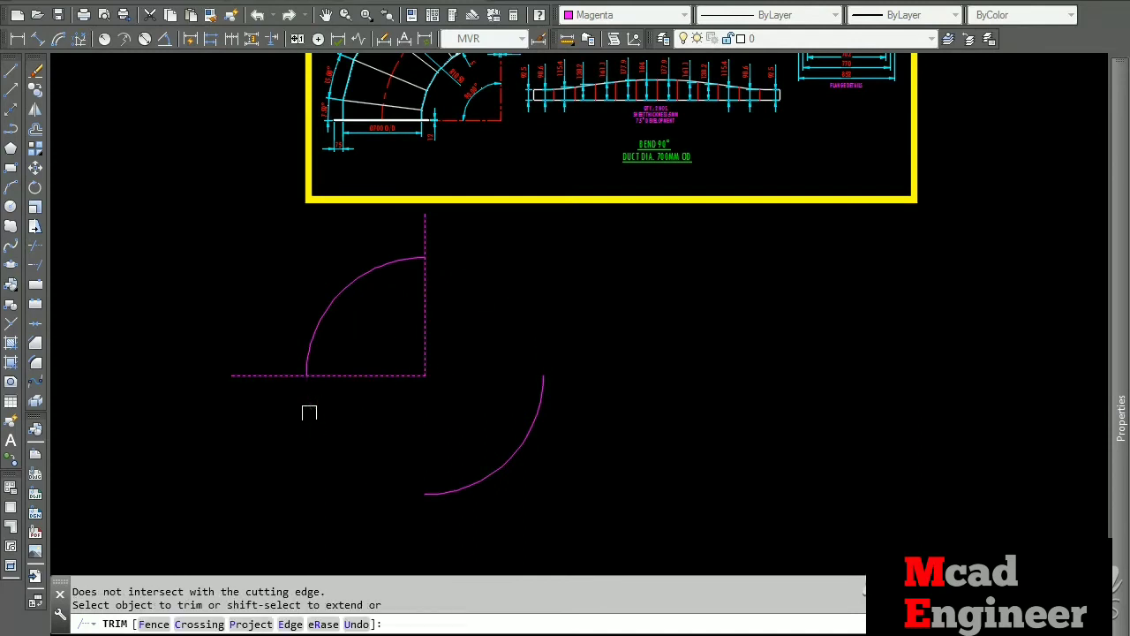
key(Escape)
click(499, 452)
key(Delete)
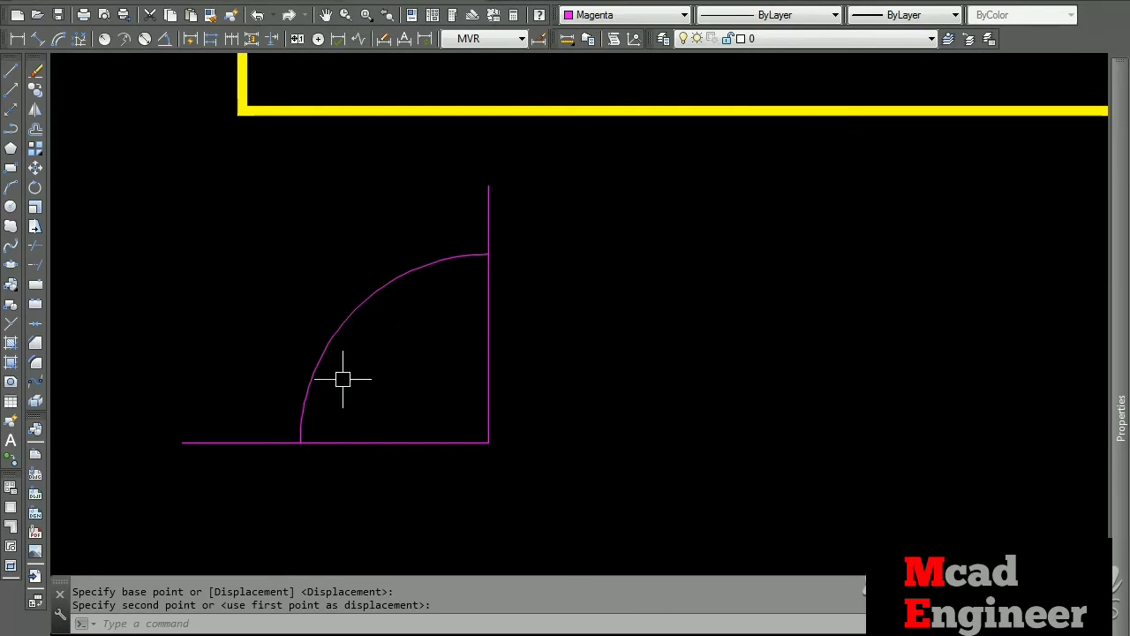
scroll(304, 420, up, 2)
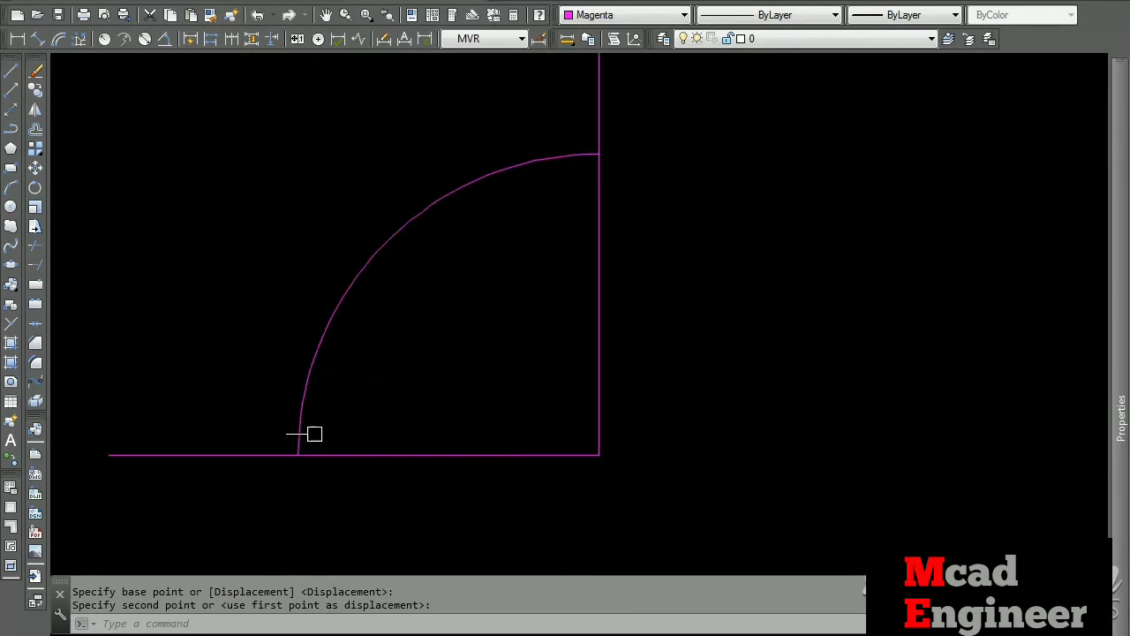
scroll(300, 465, up, 2)
scroll(328, 429, down, 5)
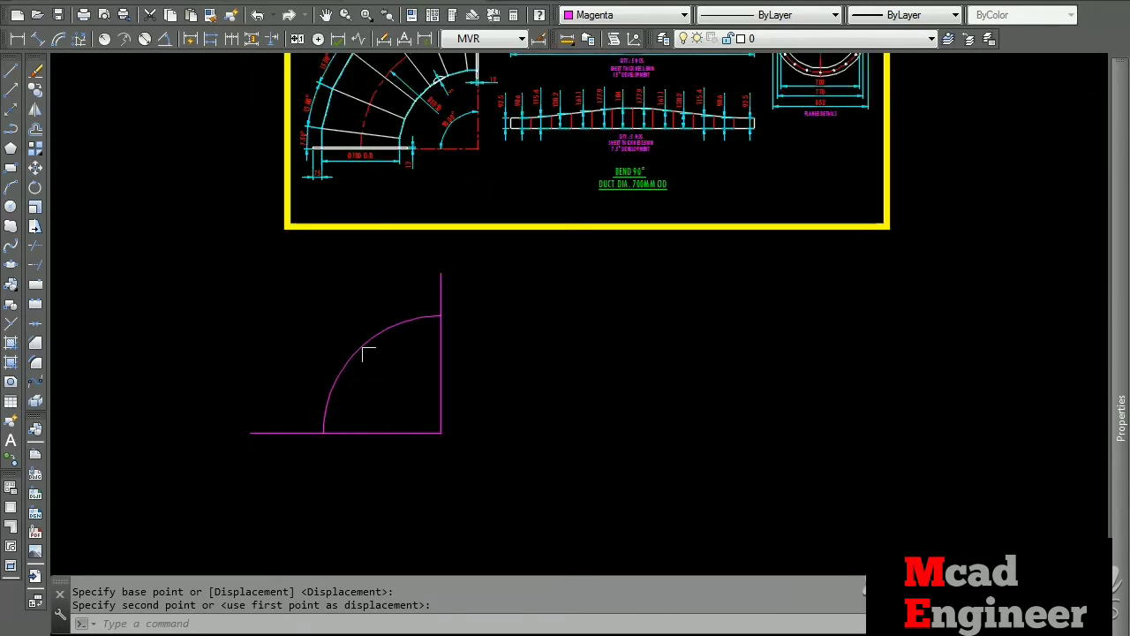
scroll(379, 88, up, 3)
Make the quarter arc red and dashed by matching the reference centre line's properties.
key(Escape)
click(210, 15)
click(365, 136)
click(378, 473)
click(386, 532)
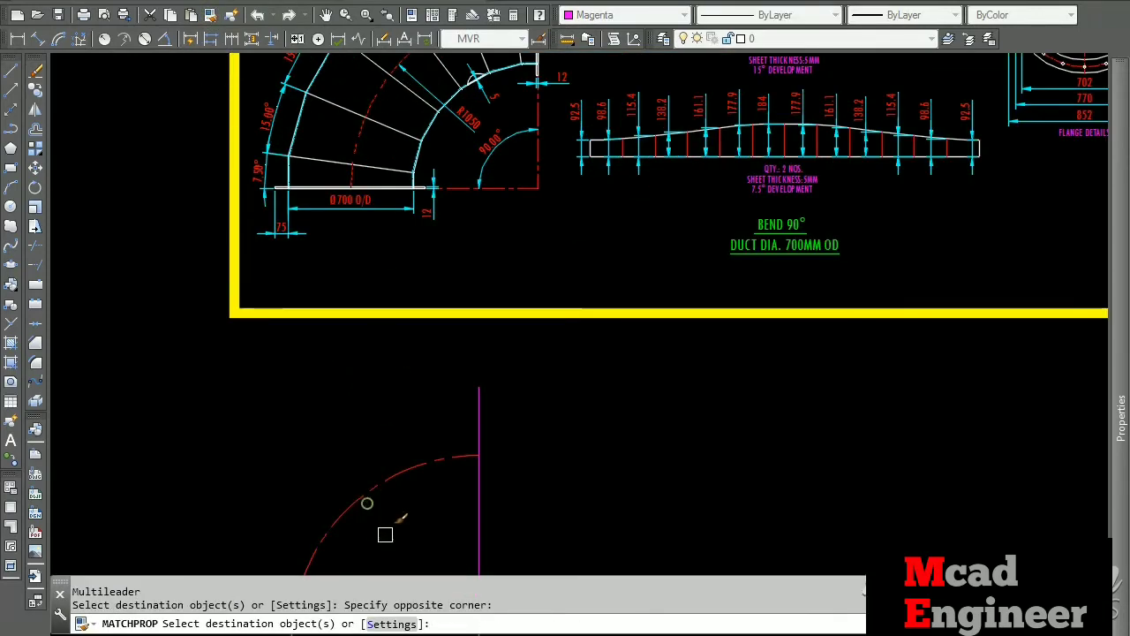
middle_drag(386, 532, 429, 348)
key(Escape)
scroll(317, 459, up, 2)
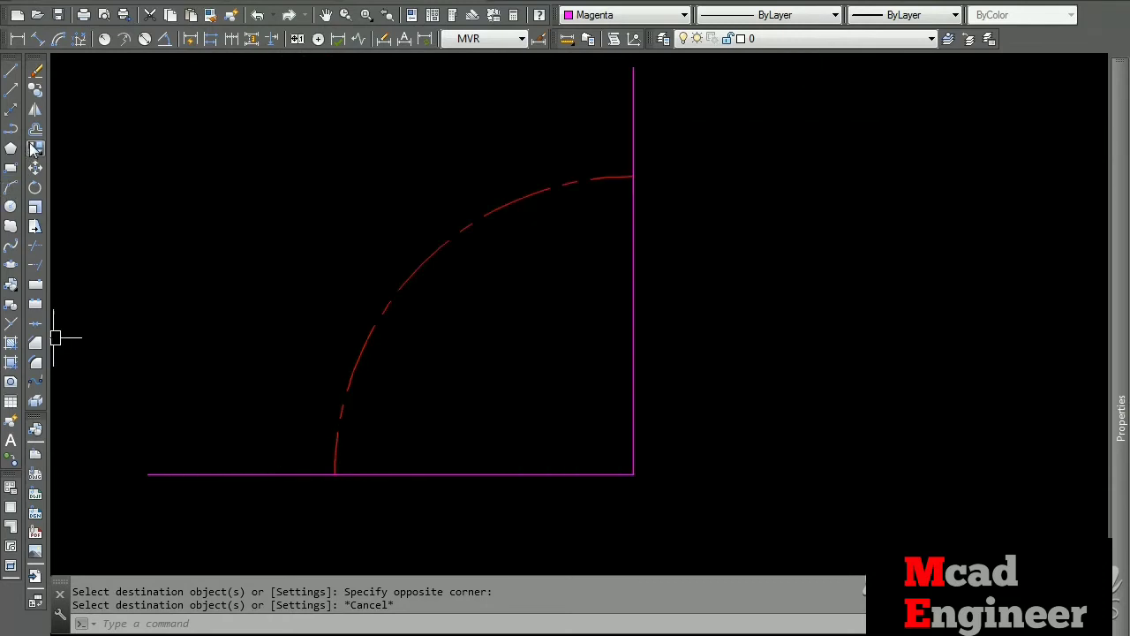
Draw a vertical line straight up from the arc's lower endpoint.
click(10, 107)
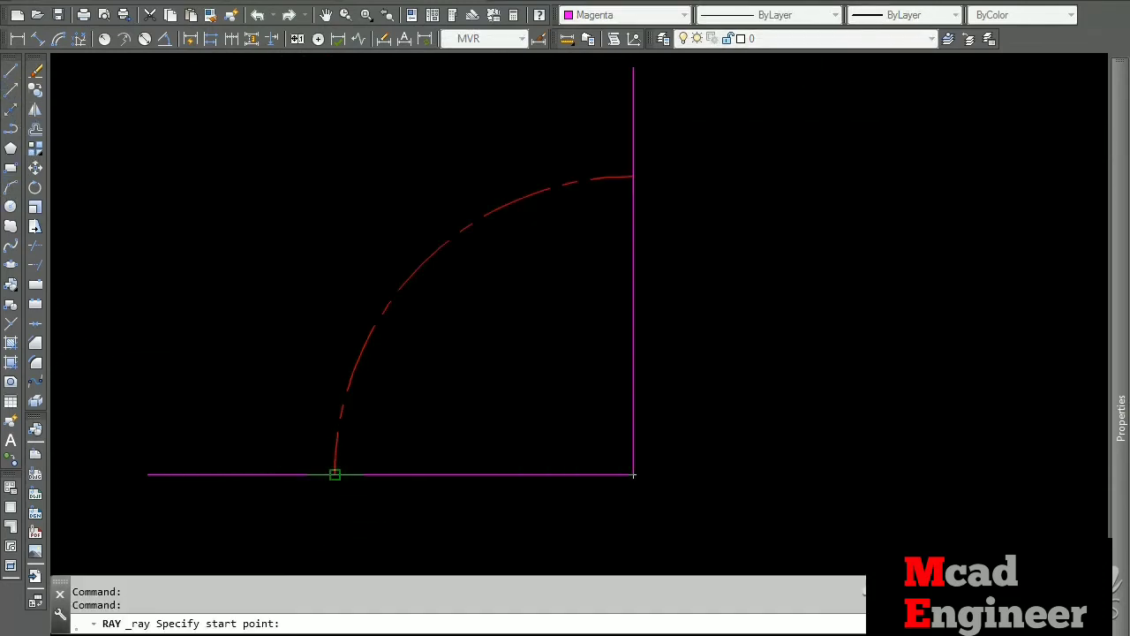
click(11, 71)
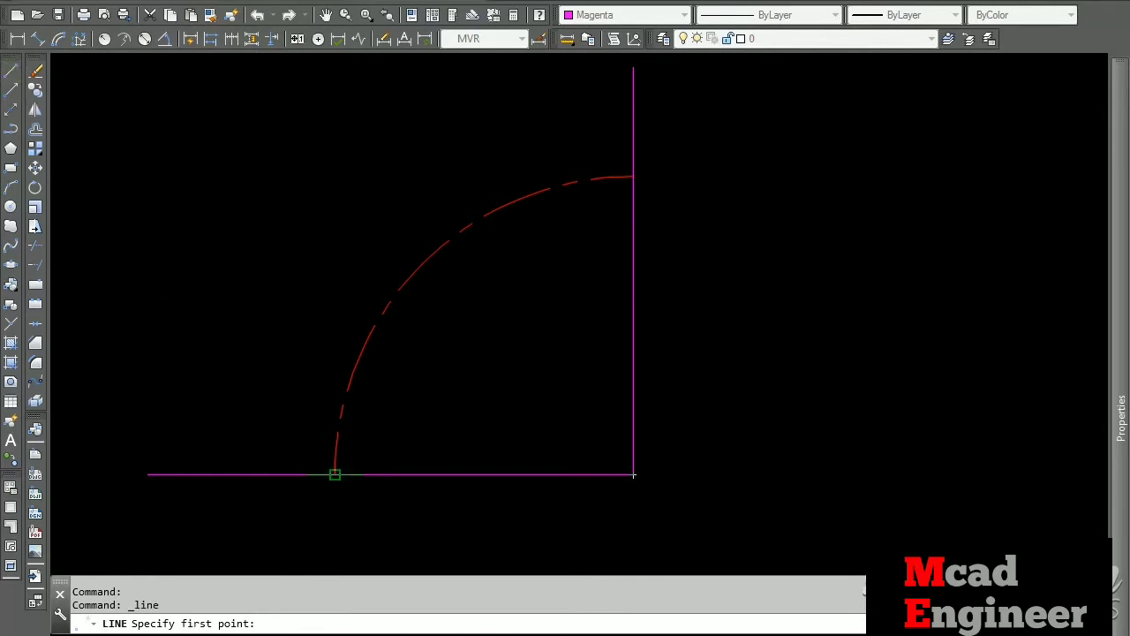
click(334, 474)
click(300, 219)
key(Return)
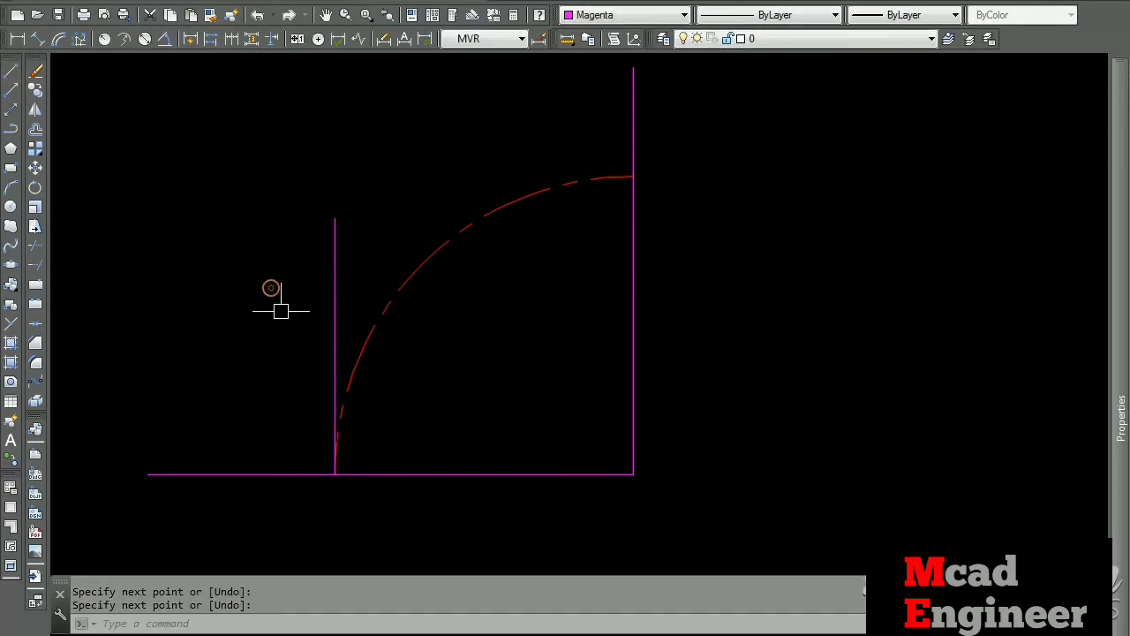
click(36, 129)
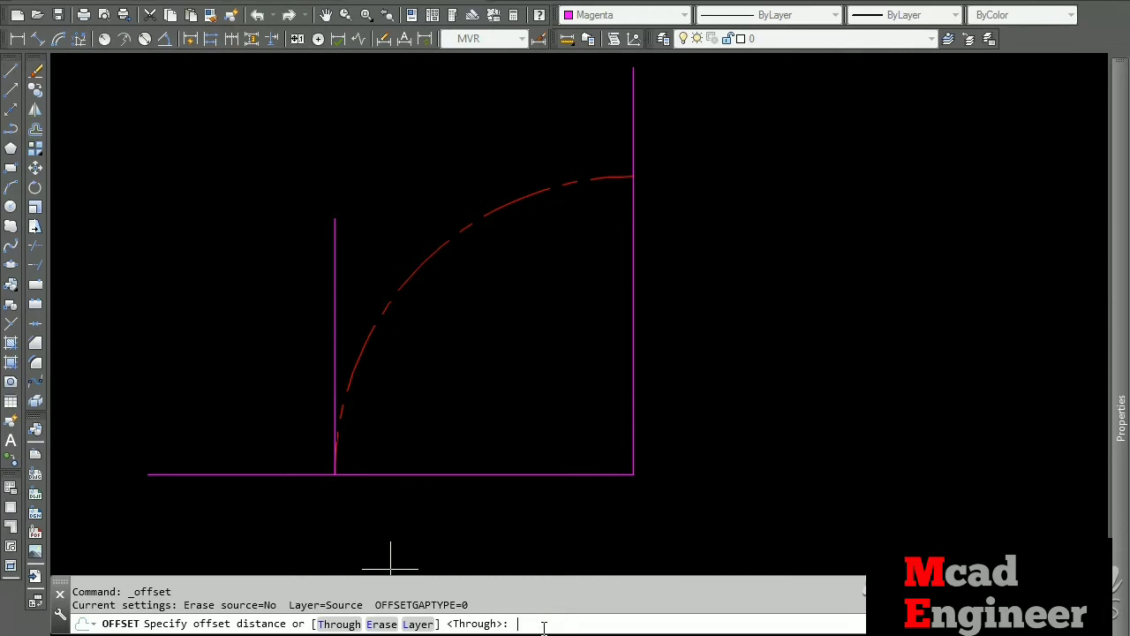
text(350)
Offset the vertical line 350 to the left and to the right.
key(Return)
click(337, 319)
click(320, 320)
click(334, 327)
click(396, 358)
key(Escape)
Offset each outer wall line 5 inward to form the double walls.
click(36, 129)
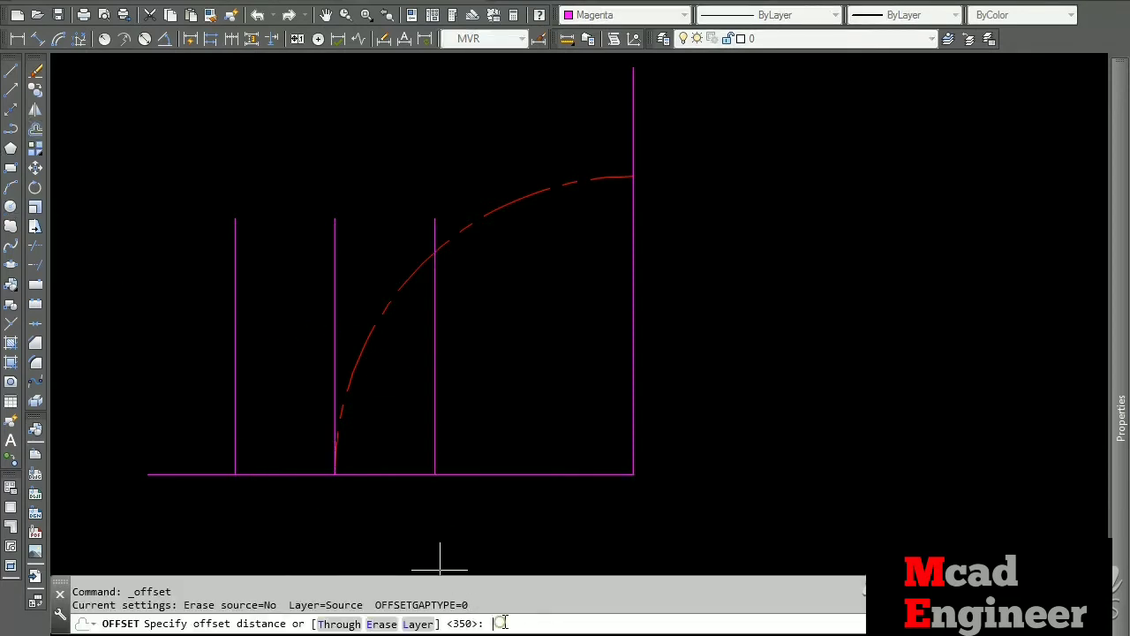
text(5)
key(Return)
click(236, 368)
click(285, 386)
click(434, 422)
click(384, 442)
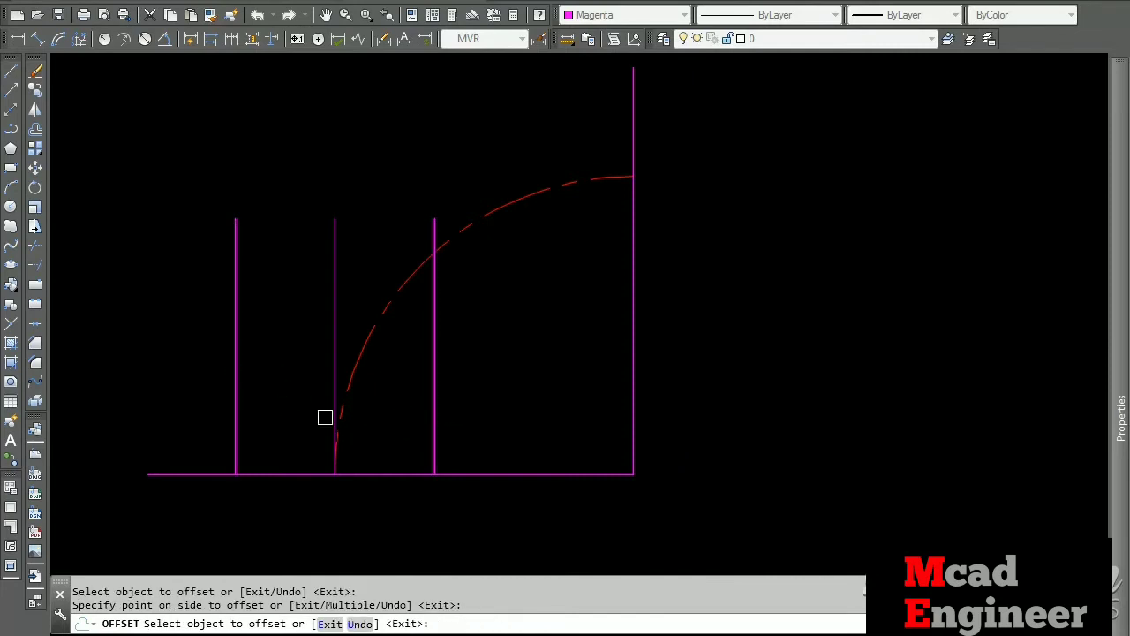
key(Escape)
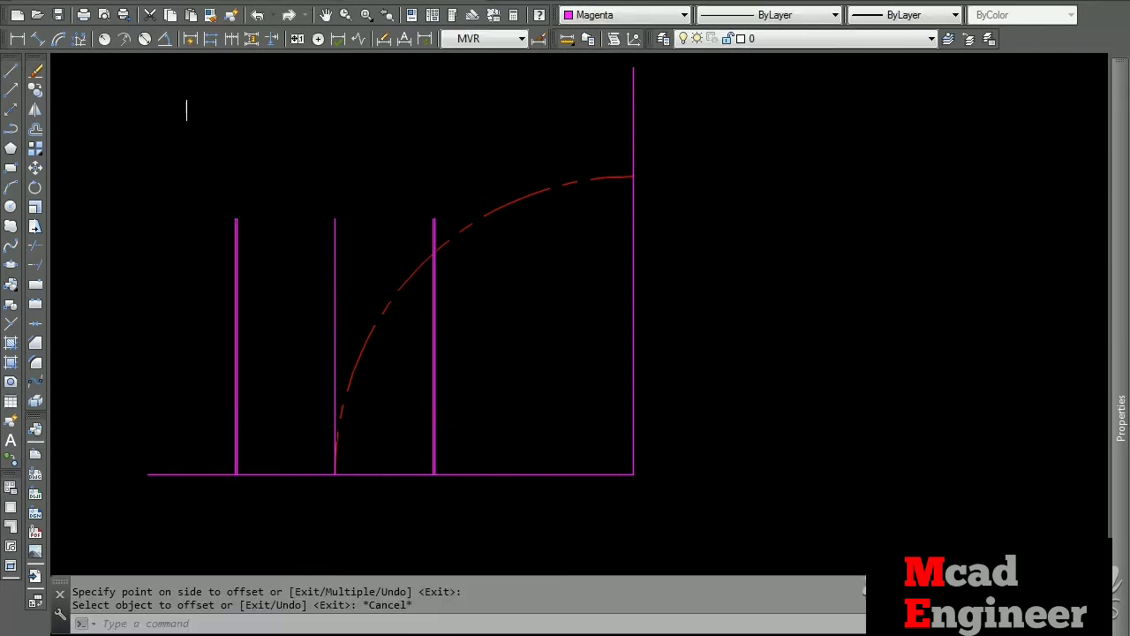
Match the arc's red dashed style onto the middle vertical line.
click(210, 15)
click(399, 287)
click(335, 268)
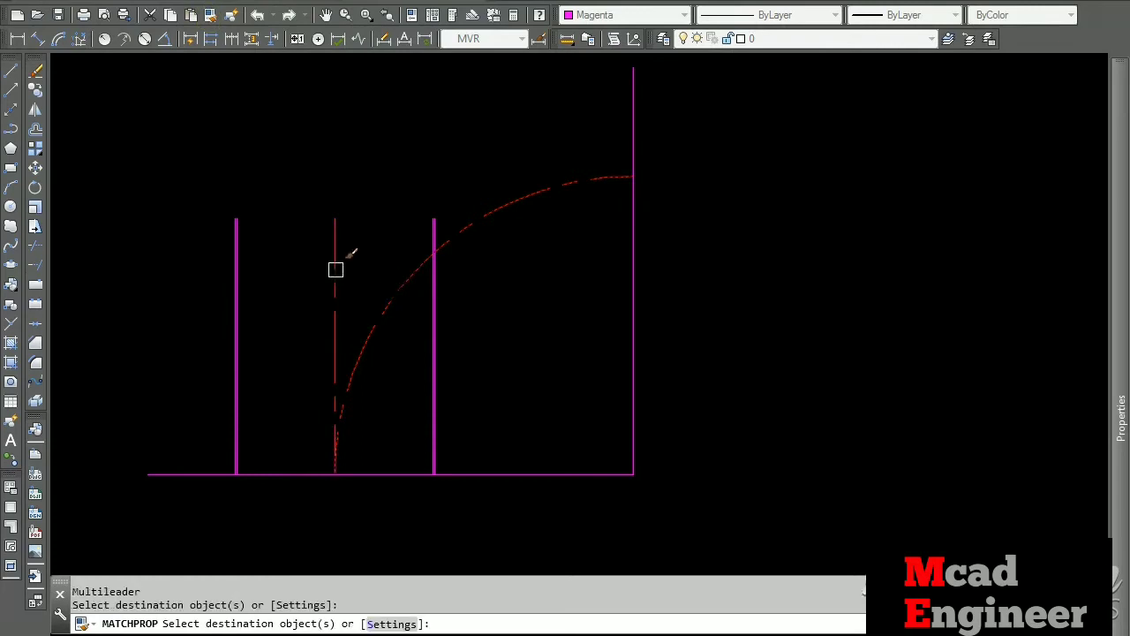
key(Escape)
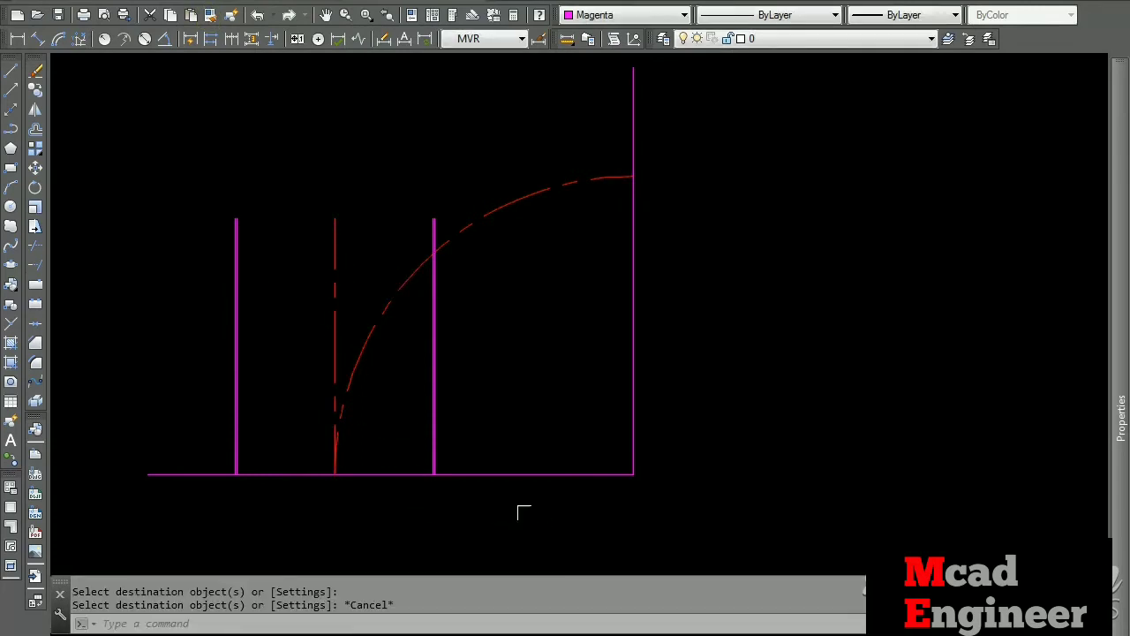
Rotate a copy of the bottom line -7.5° about its right endpoint.
click(530, 476)
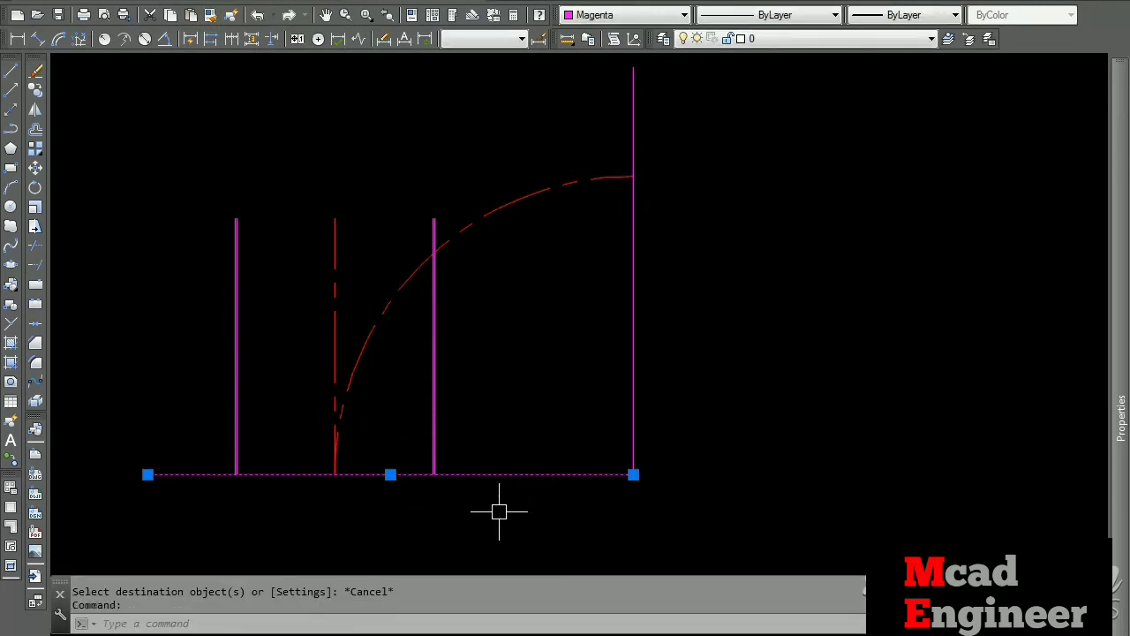
key(Escape)
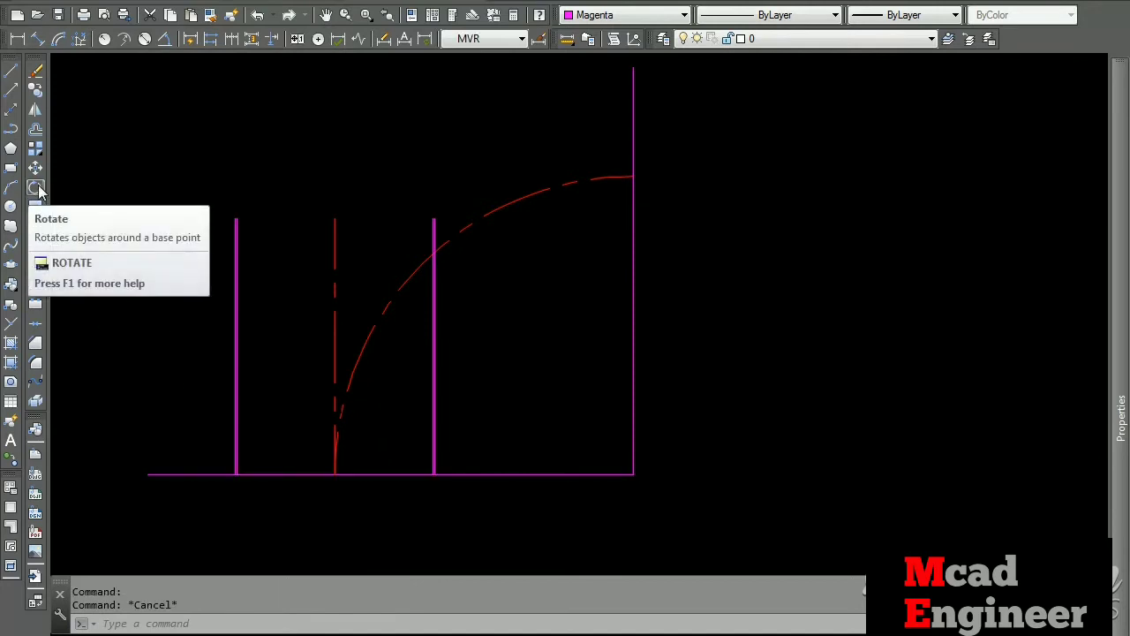
click(39, 191)
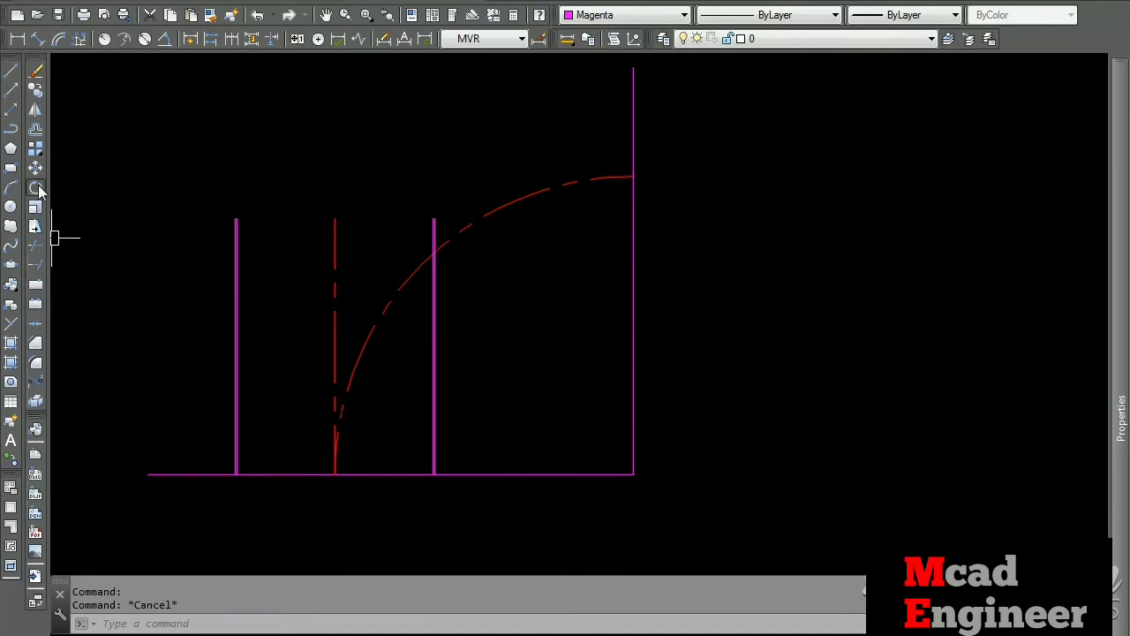
click(557, 474)
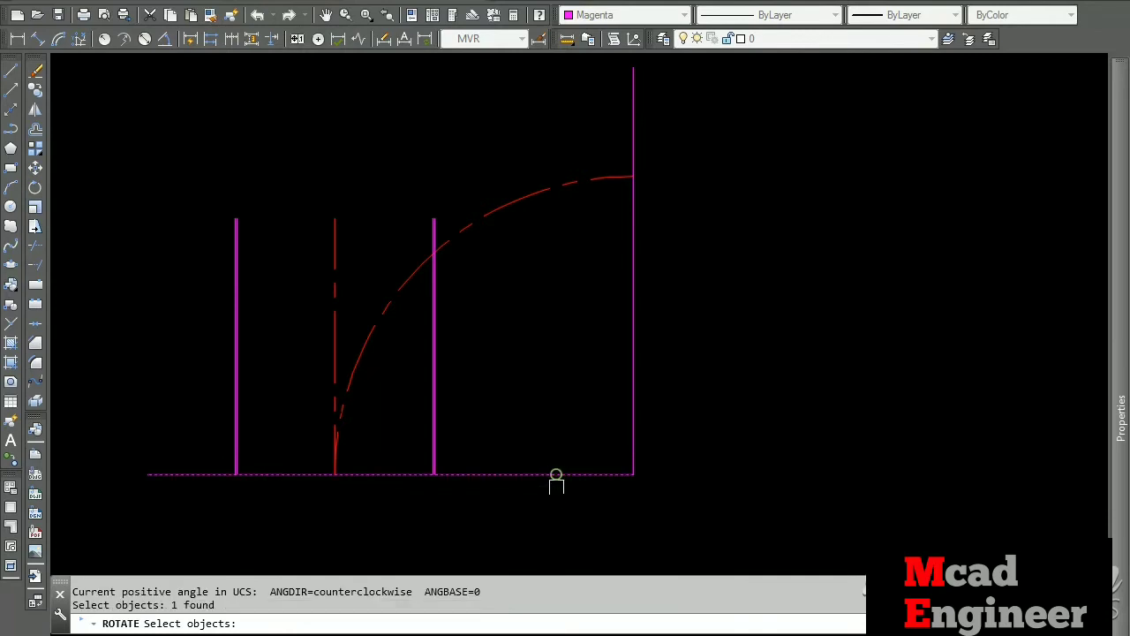
key(Return)
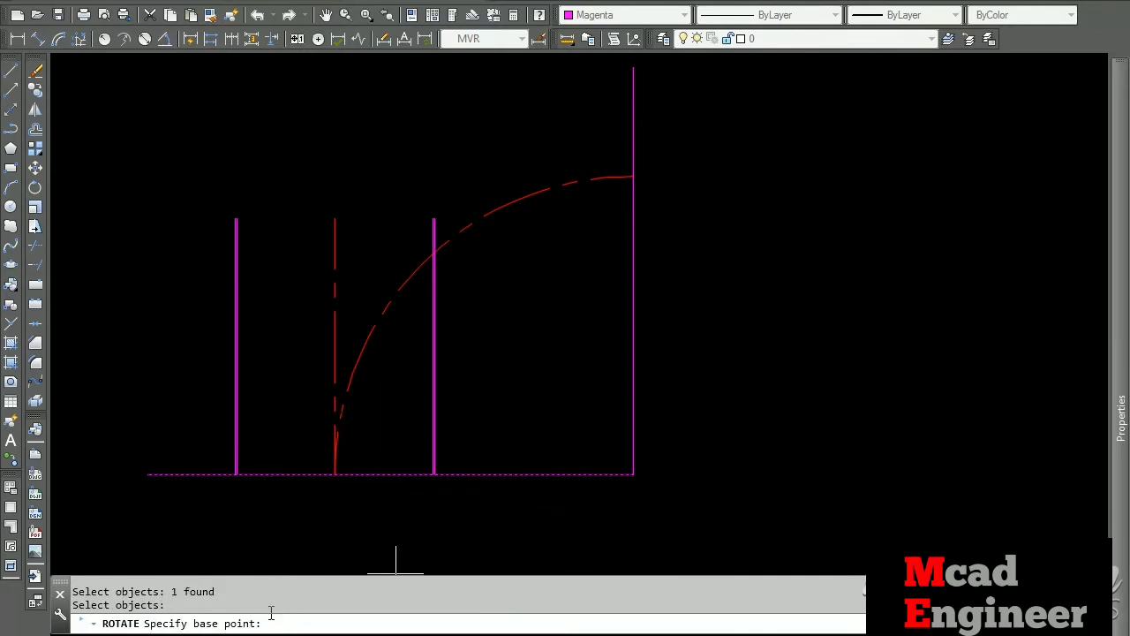
click(633, 474)
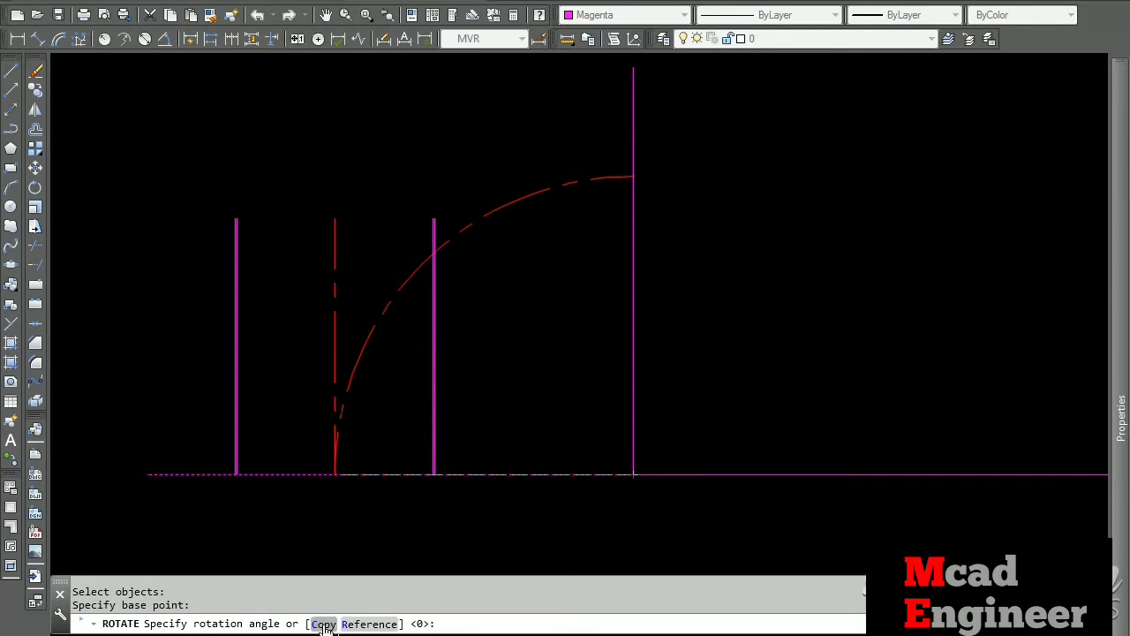
click(324, 624)
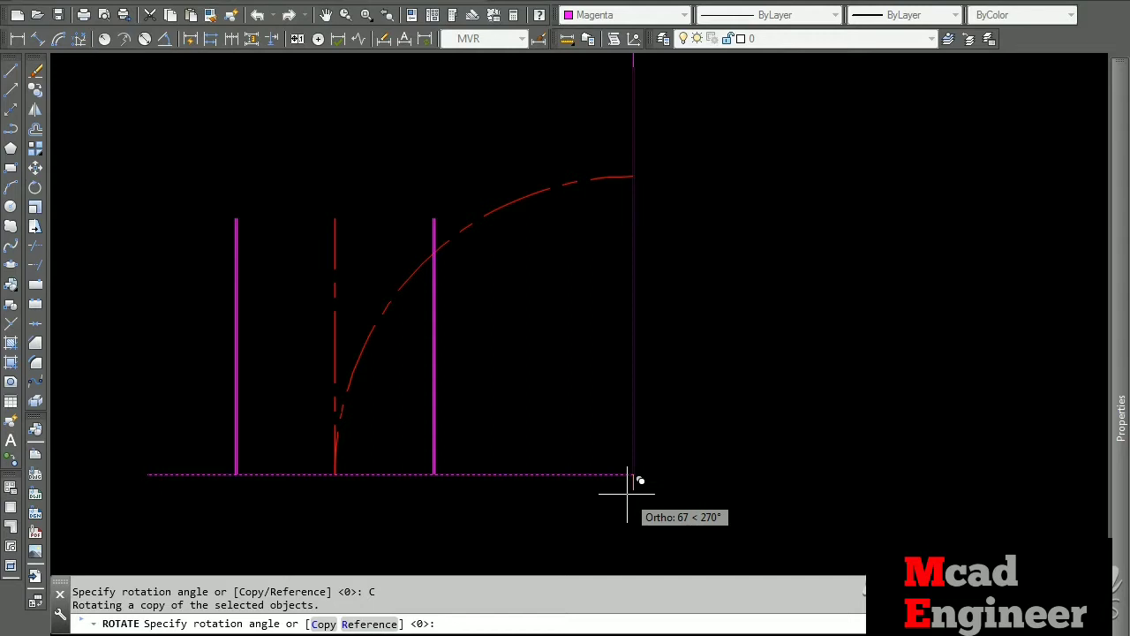
text(-7.5)
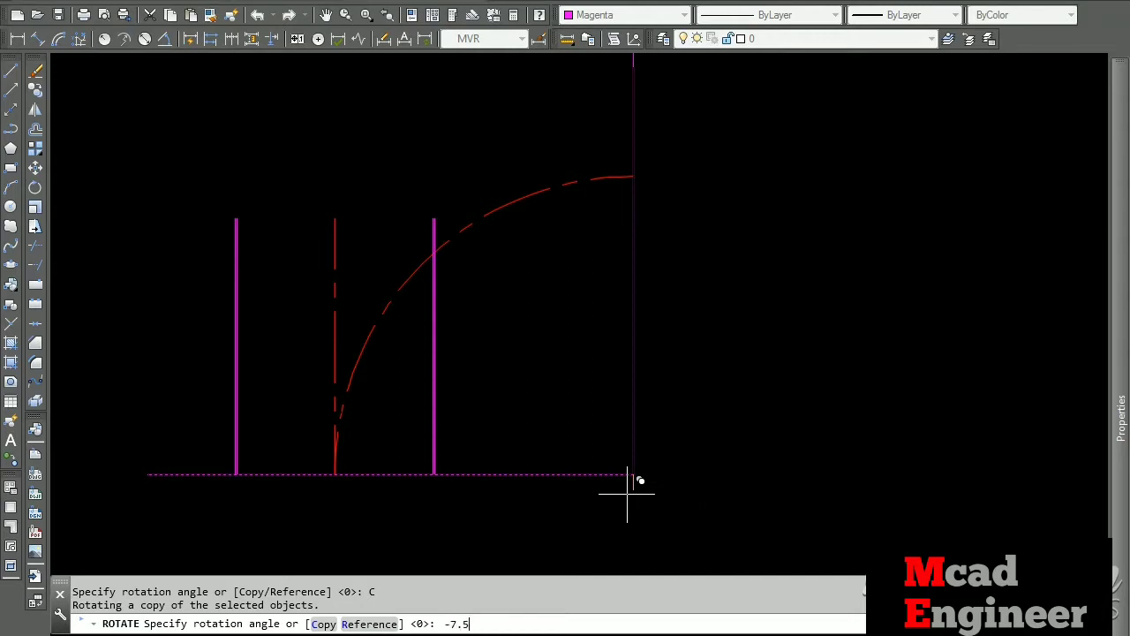
key(Return)
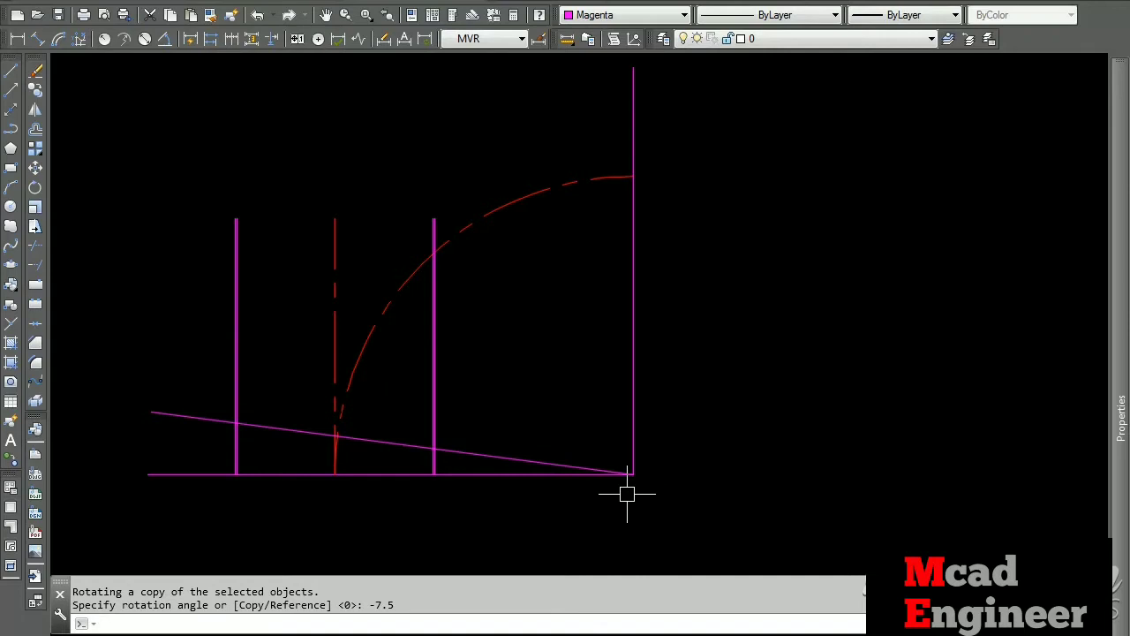
key(Escape)
click(471, 450)
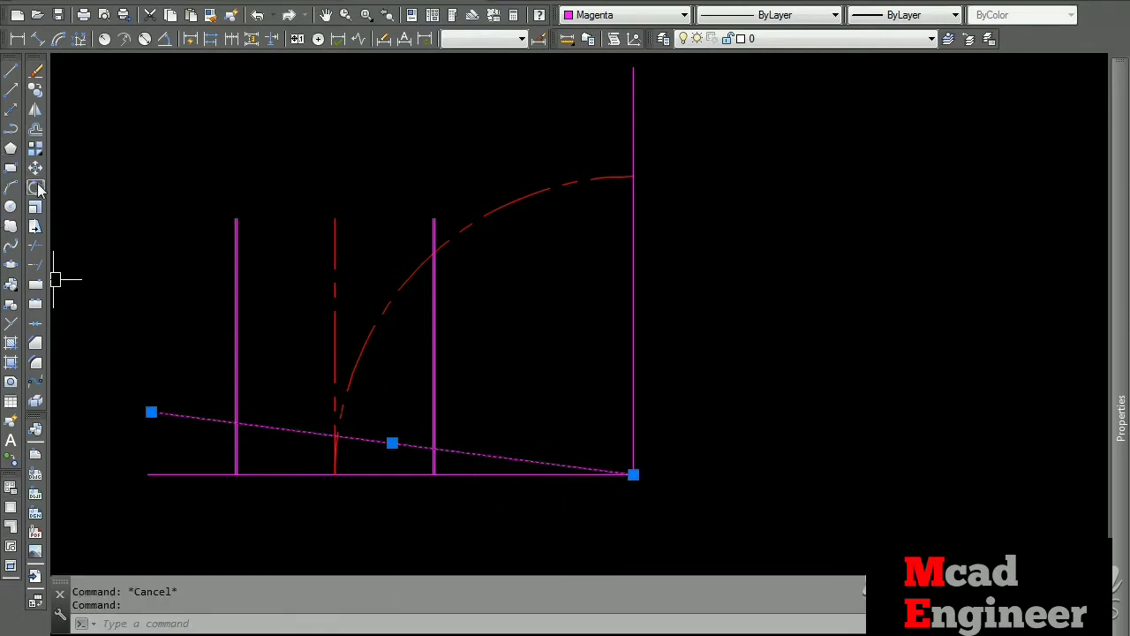
Rotate a copy of the 7.5° slanted line a further -15° about the corner.
click(35, 187)
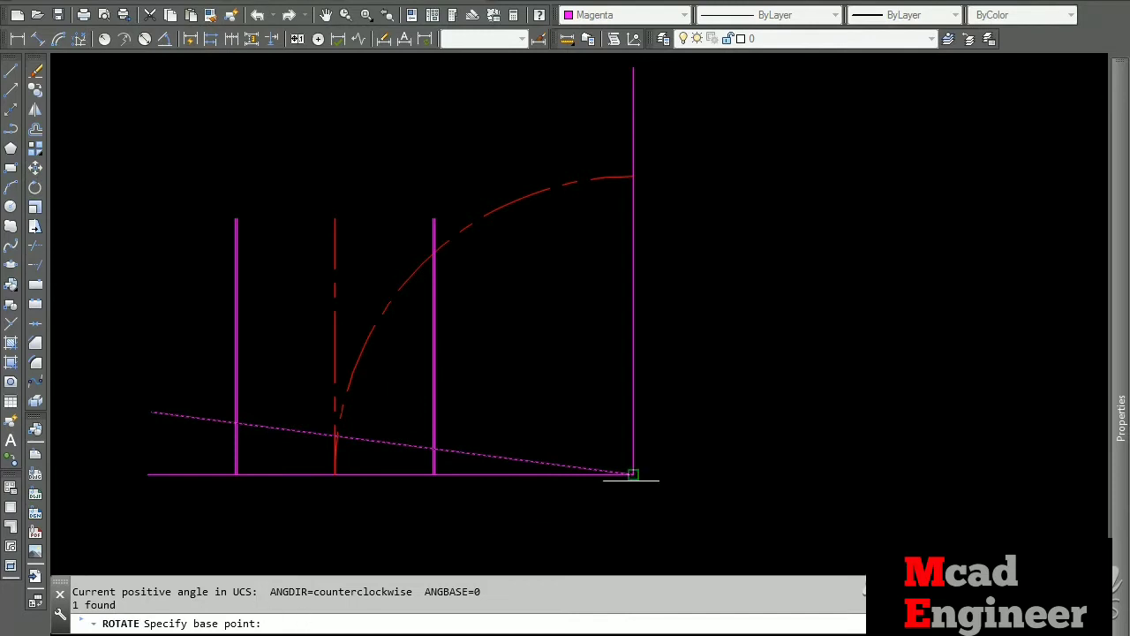
click(632, 475)
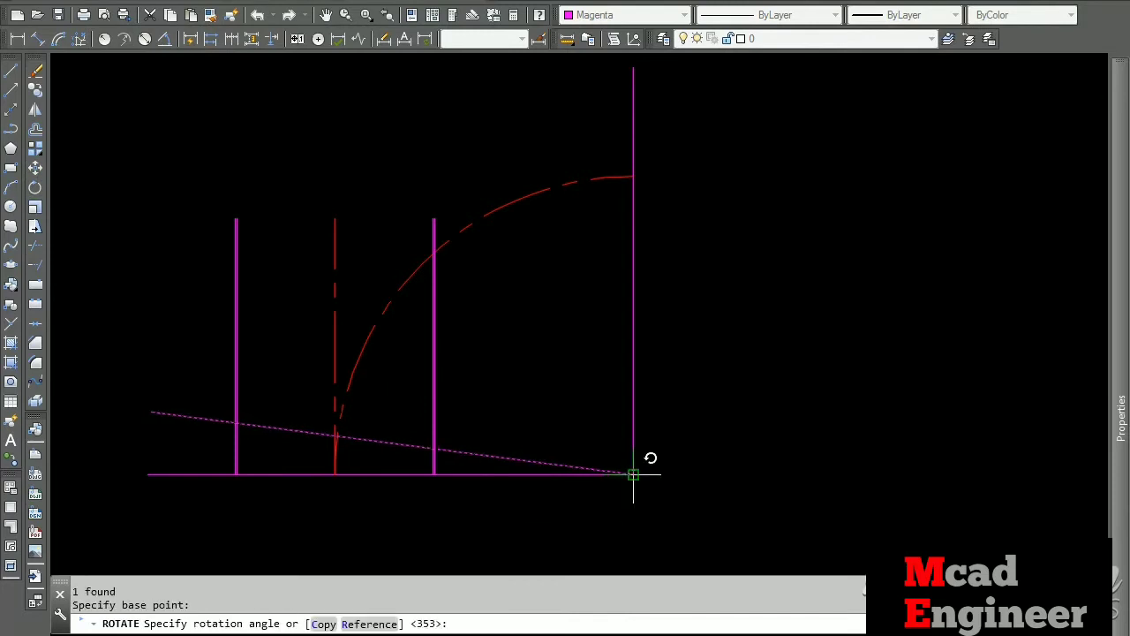
click(324, 624)
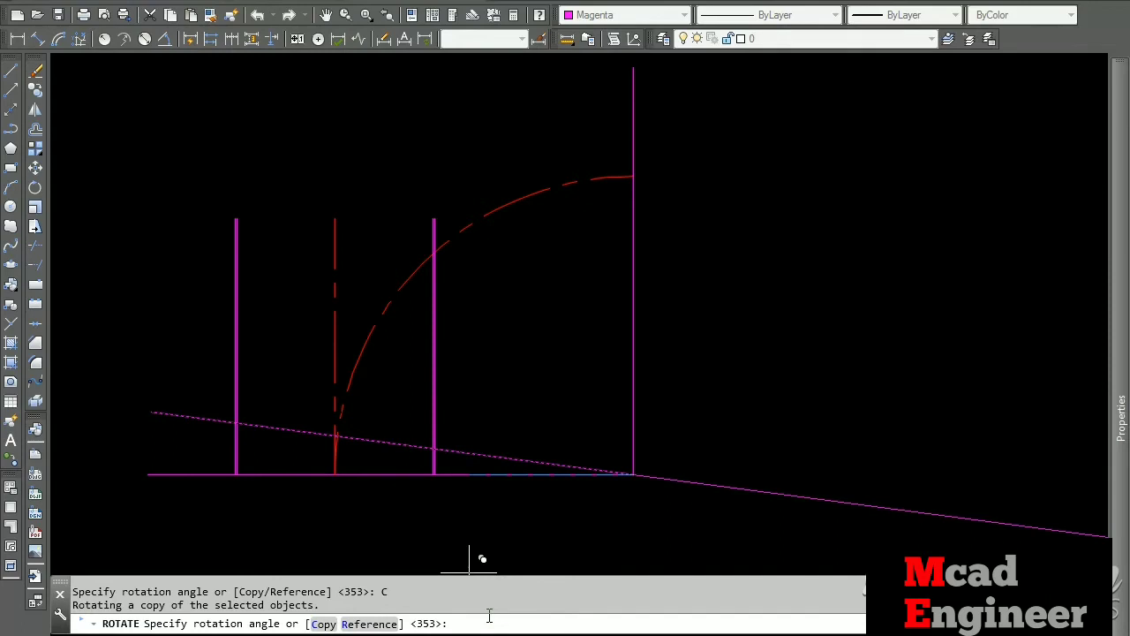
text(-15)
key(Return)
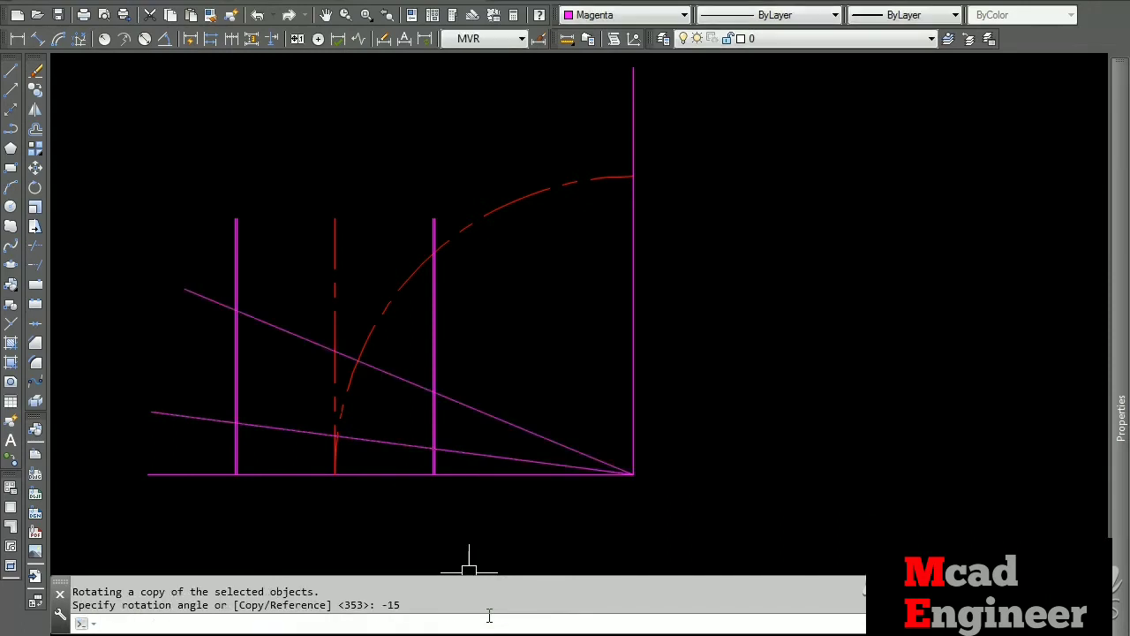
scroll(369, 378, up, 2)
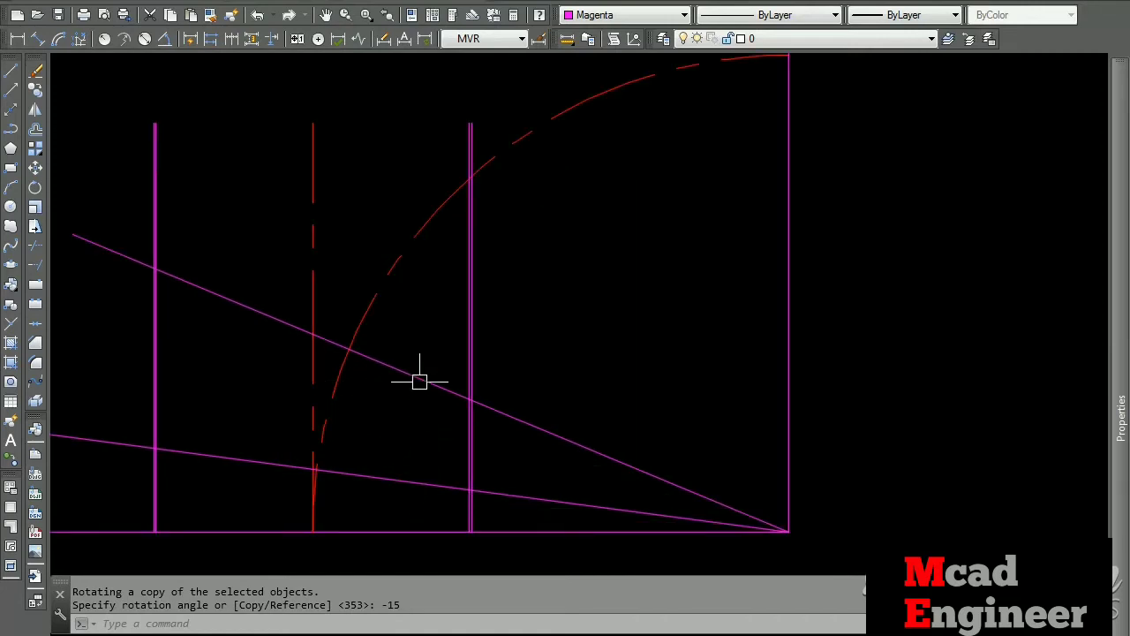
key(Return)
middle_drag(395, 483, 521, 386)
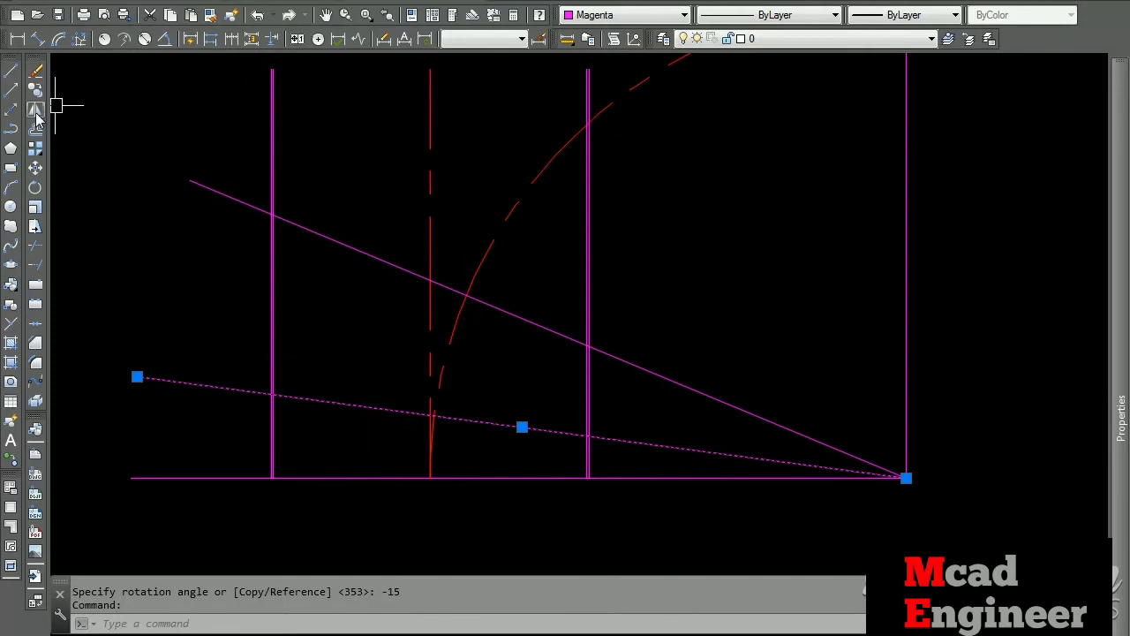
key(Escape)
Rotate a copy of the upper radial line -15° about the bend's corner.
click(399, 266)
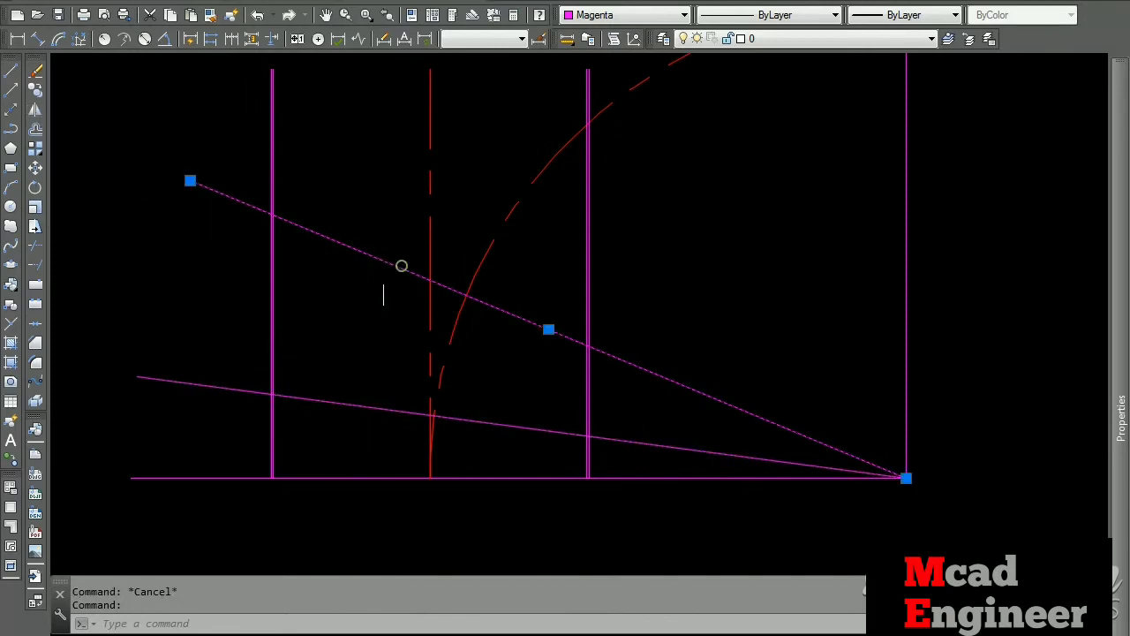
click(39, 193)
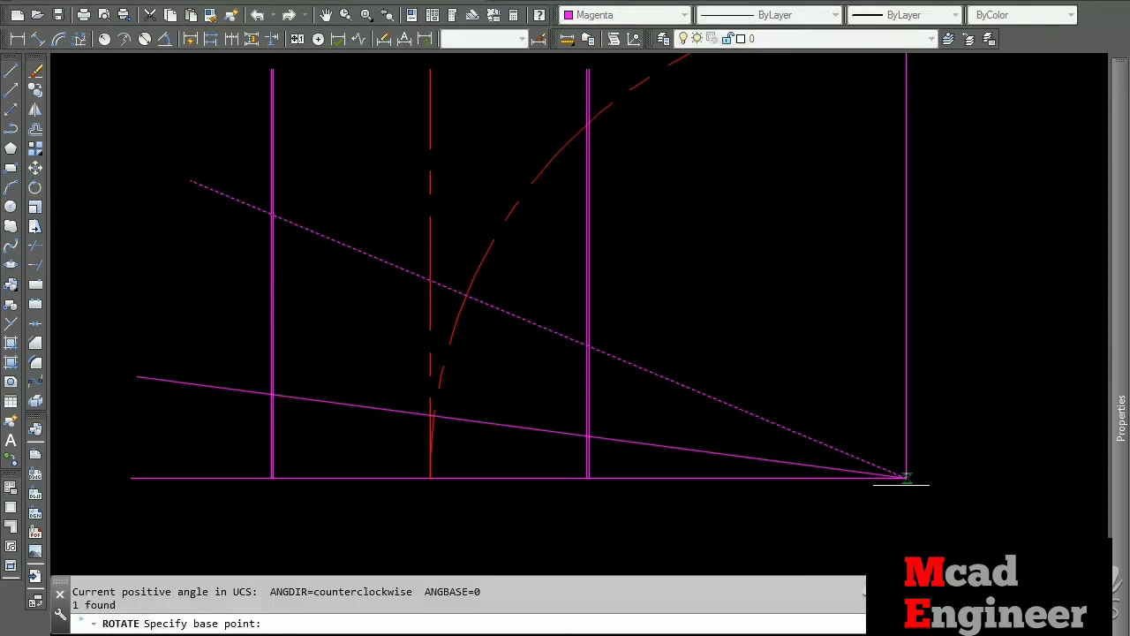
scroll(918, 486, up, 3)
middle_drag(918, 485, 860, 376)
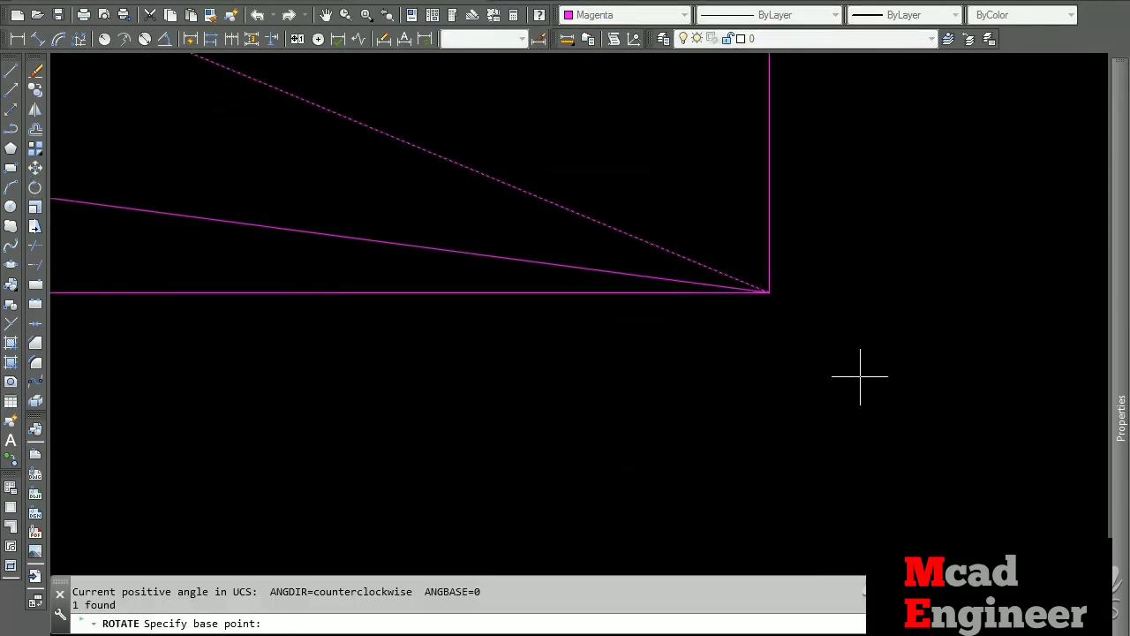
click(769, 291)
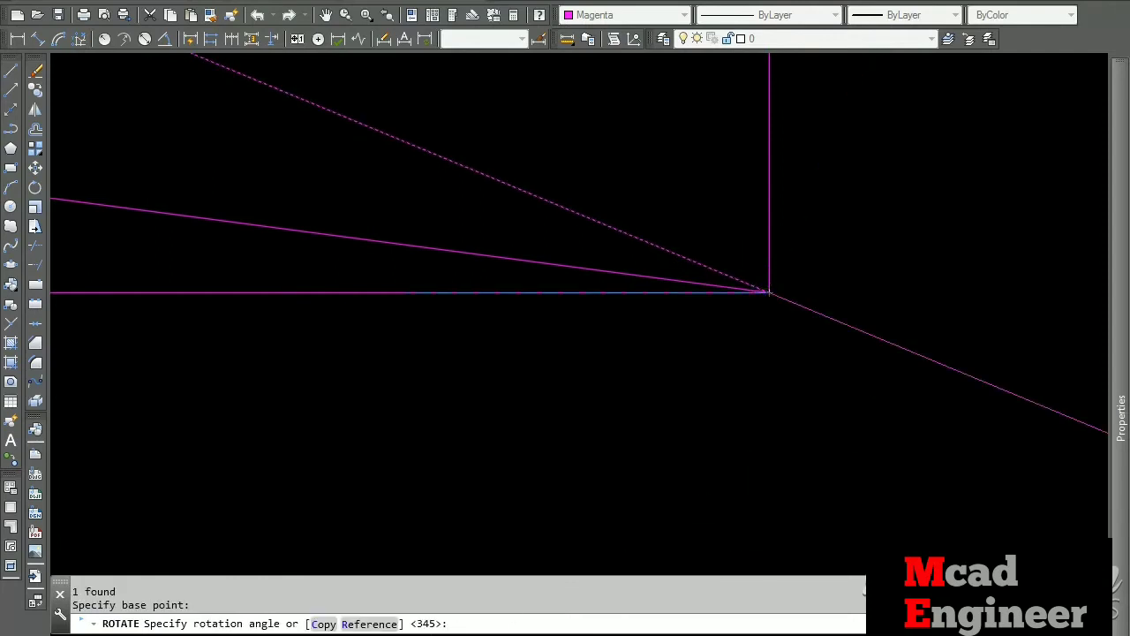
click(324, 623)
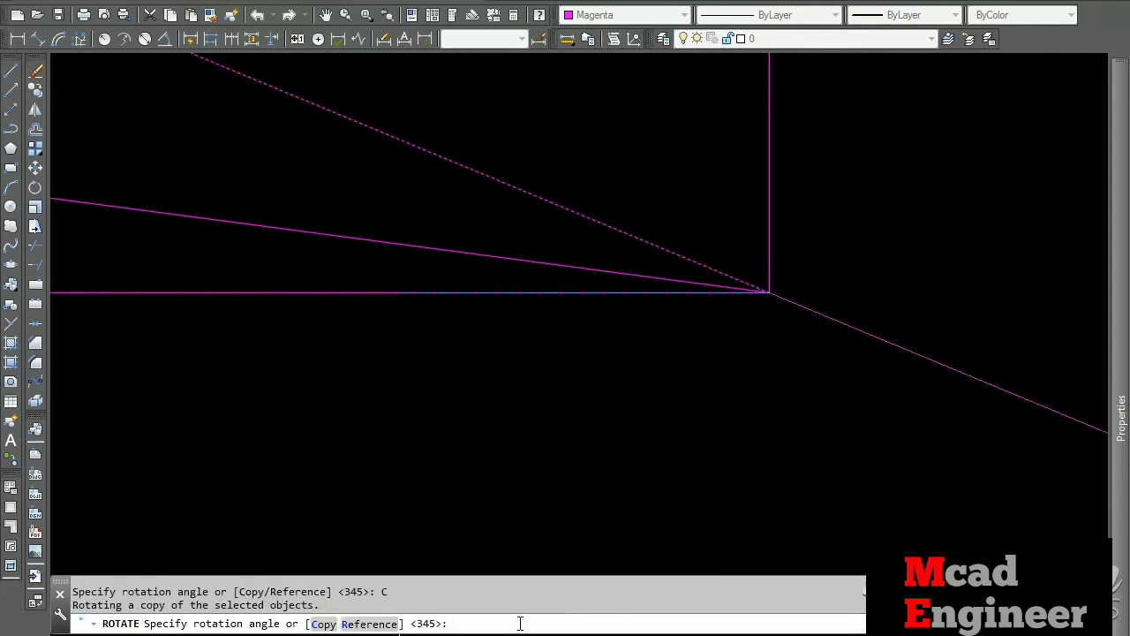
text(-15)
key(Return)
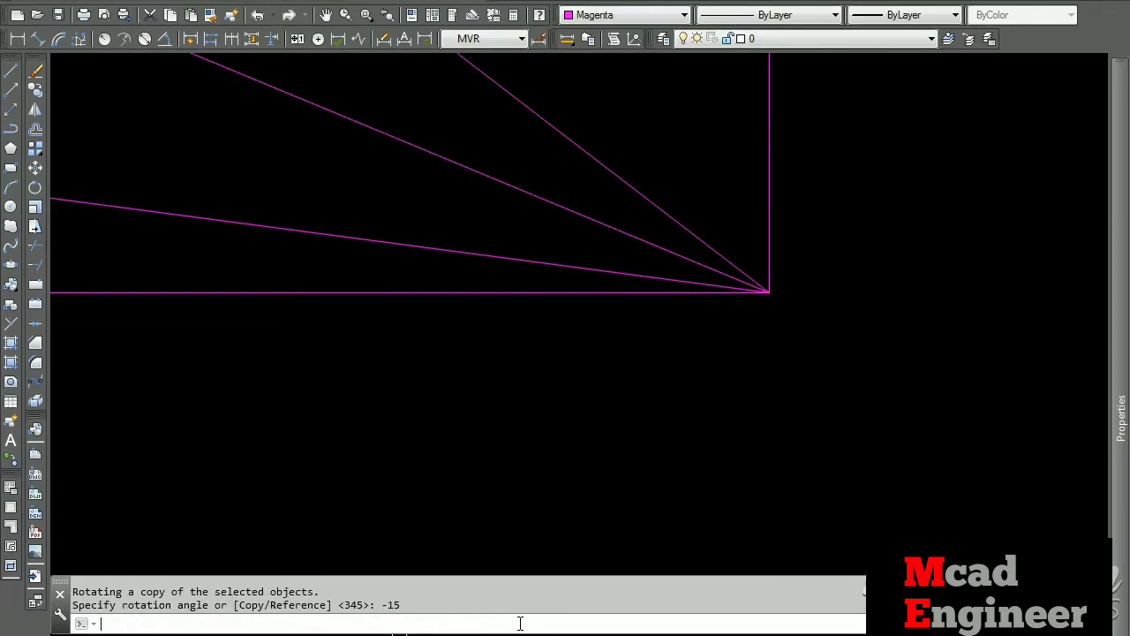
middle_drag(779, 201, 544, 331)
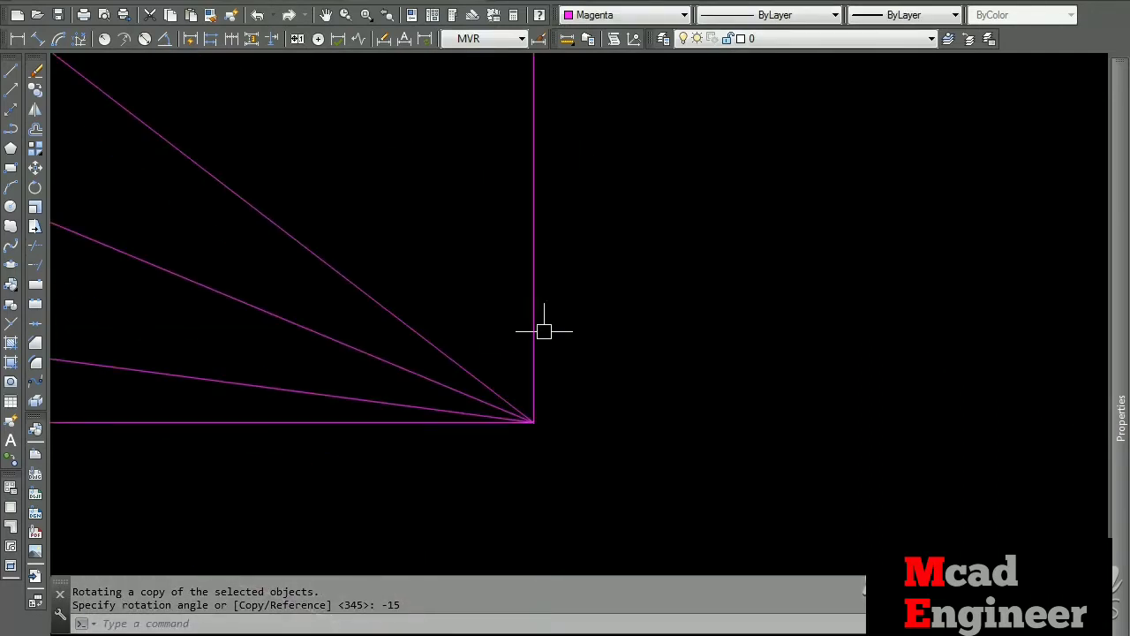
mouse_move(357, 380)
middle_down()
mouse_move(330, 317)
mouse_move(551, 321)
middle_up()
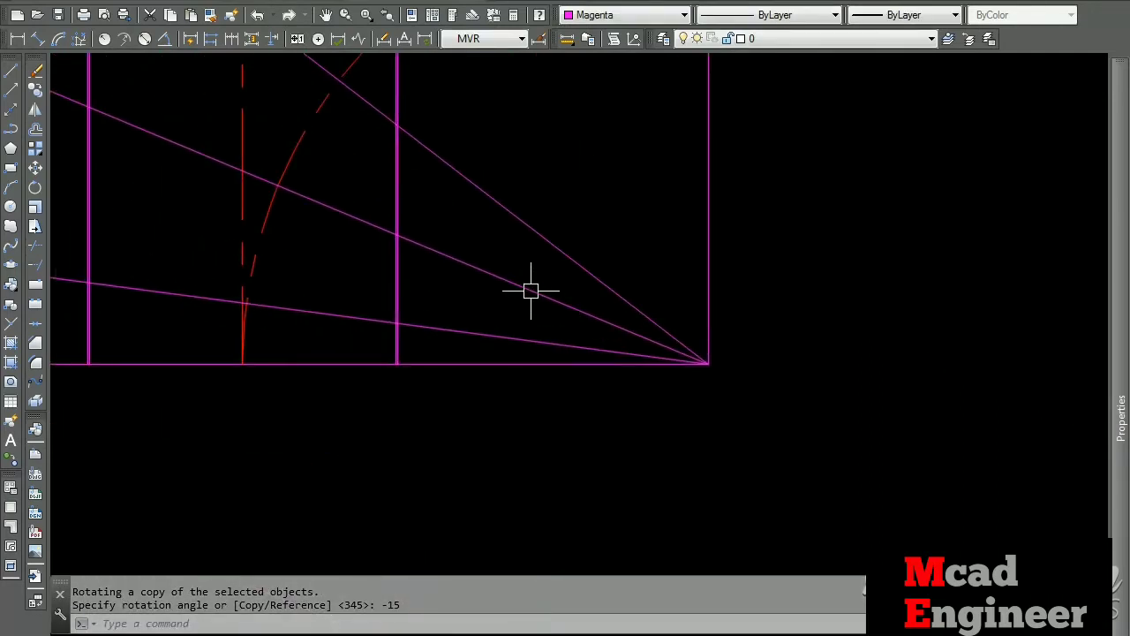
Mirror the middle radial line about the 45° diagonal.
click(530, 290)
click(35, 109)
click(468, 179)
click(541, 239)
scroll(540, 240, down, 5)
Mirror the remaining radial lines about the diagonal, keeping the source lines each time.
key(Return)
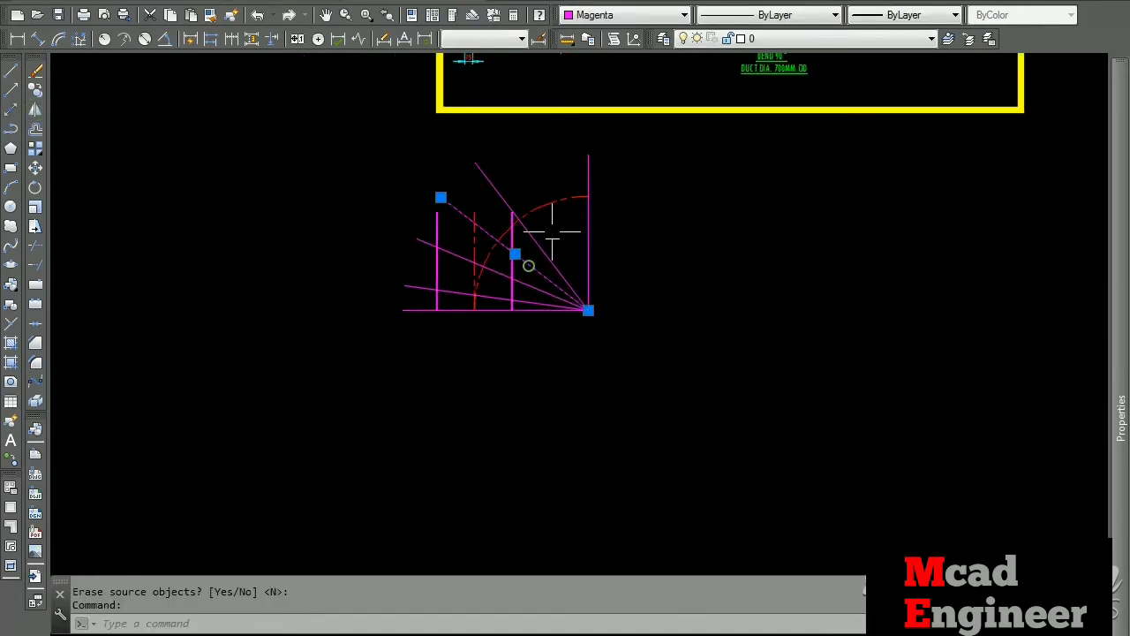
key(Return)
scroll(552, 231, up, 4)
click(519, 240)
click(566, 309)
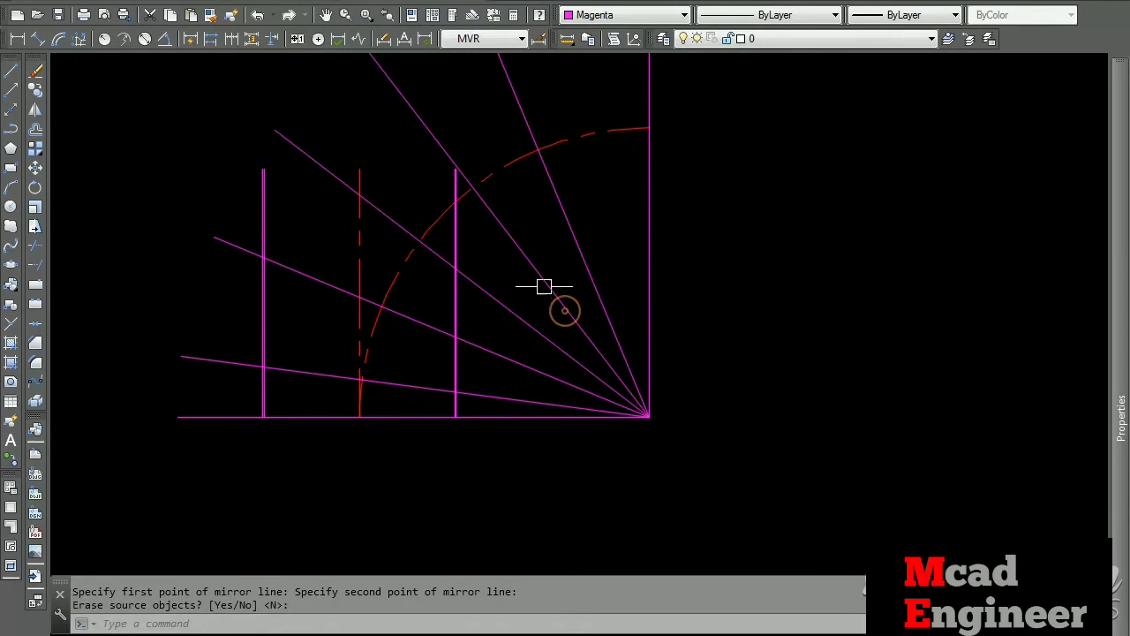
key(Return)
key(Return)
click(553, 250)
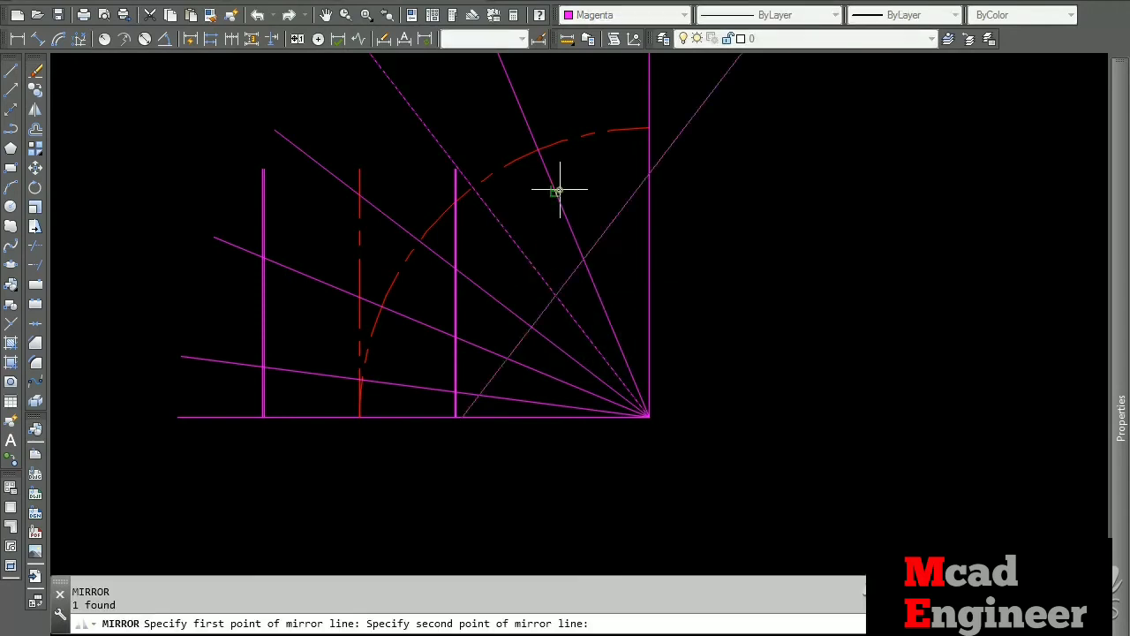
click(587, 267)
middle_drag(589, 94, 580, 245)
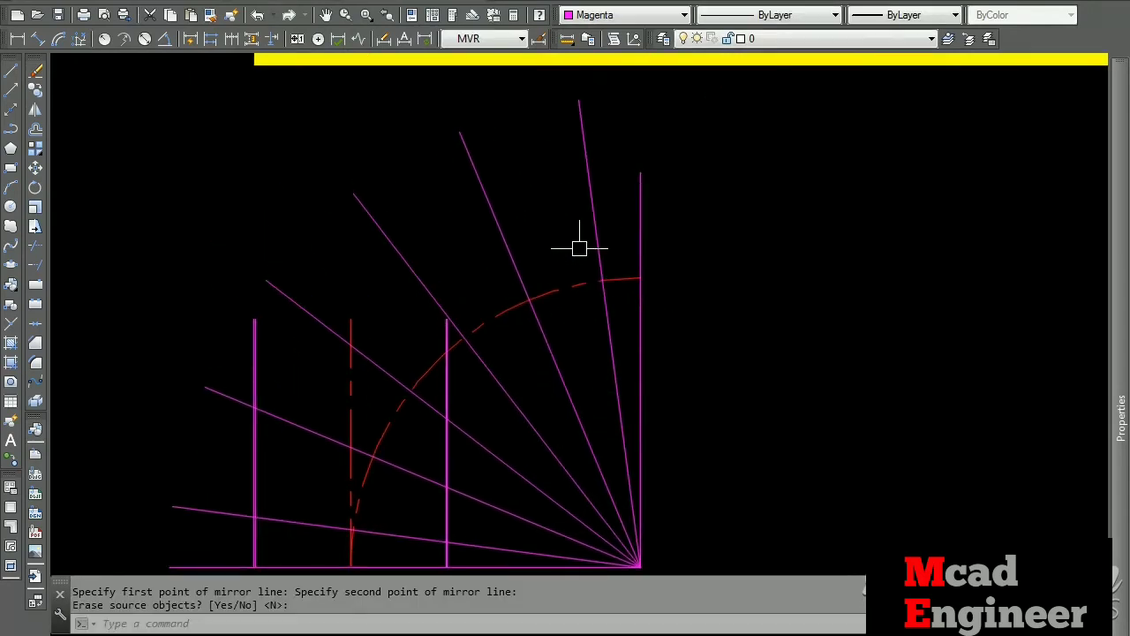
key(Escape)
Add the 7.50° angular dimension at the top of the fan and the first 15.00° one.
click(164, 39)
click(592, 216)
click(642, 219)
scroll(613, 163, up, 2)
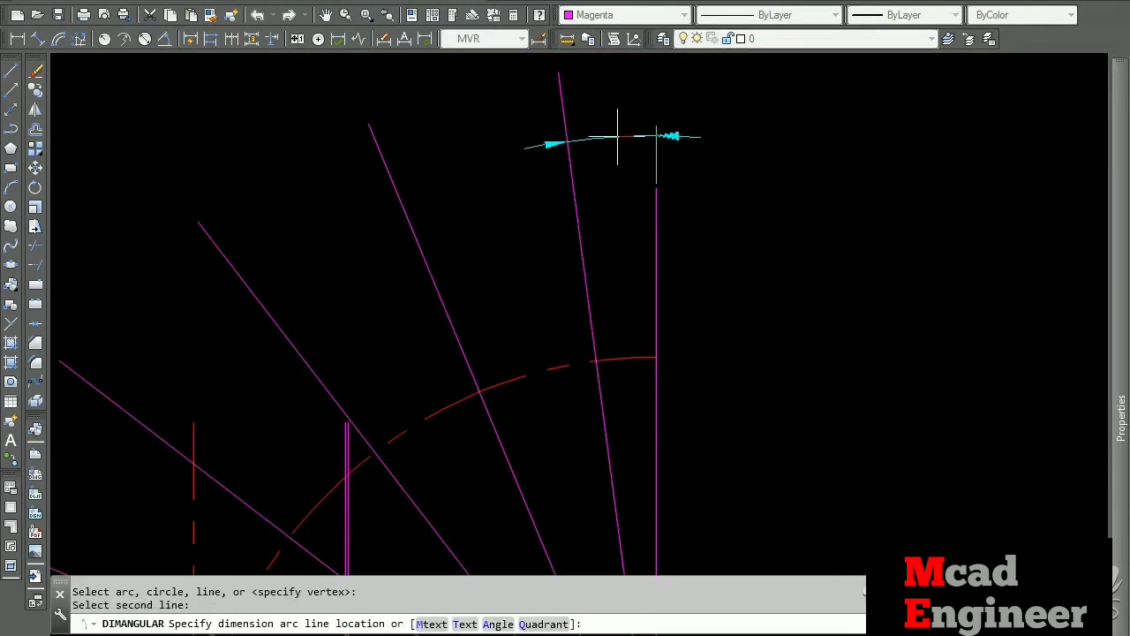
click(609, 102)
key(Return)
click(570, 141)
click(390, 173)
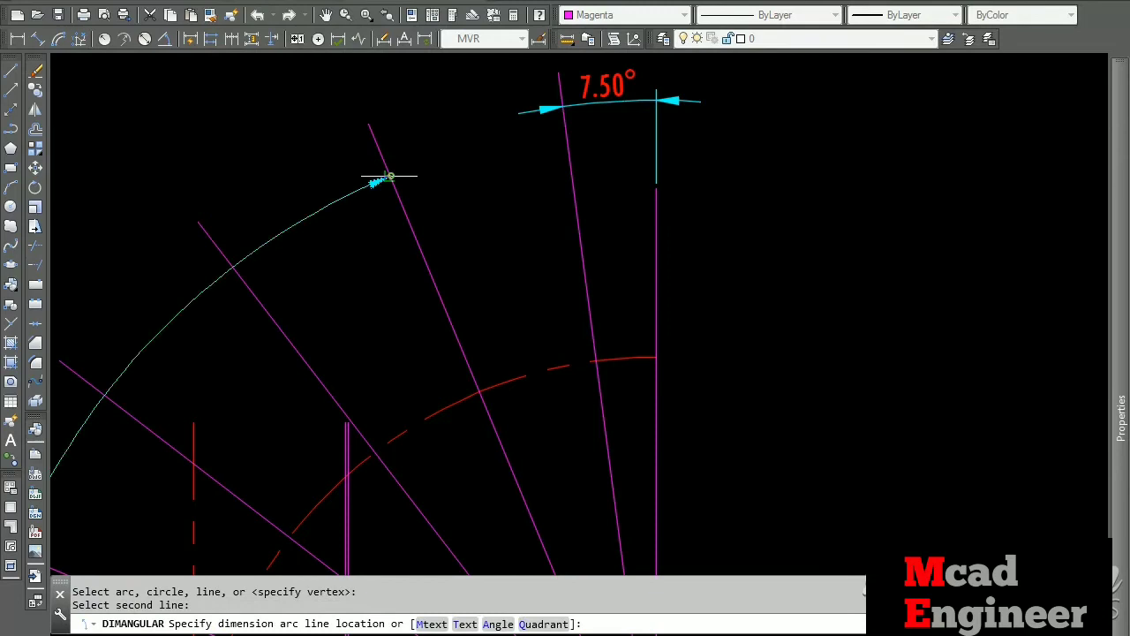
middle_drag(448, 110, 497, 262)
click(498, 247)
Add three more 15.00° angular dimensions between neighbouring radial lines.
key(Return)
click(429, 302)
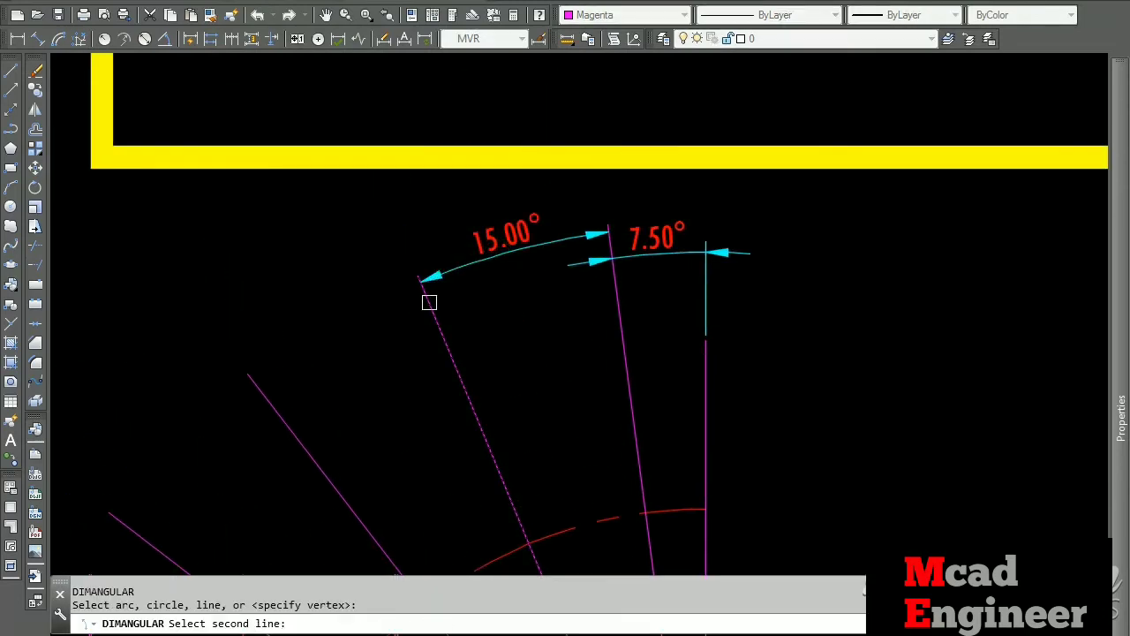
click(259, 379)
click(251, 328)
middle_drag(259, 402, 444, 291)
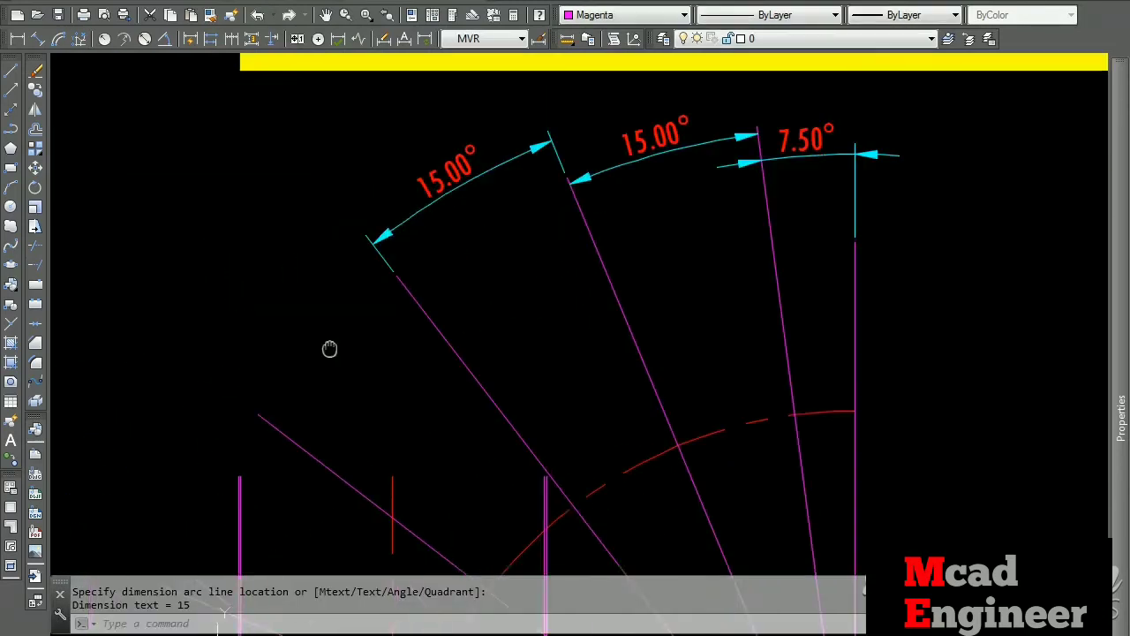
key(Return)
click(456, 257)
click(320, 393)
click(312, 307)
key(Return)
click(398, 446)
click(393, 318)
click(318, 314)
Add the last 15.00° dimension and the 7.50° one at the lower end, then select the left duct wall.
key(Return)
click(348, 430)
click(300, 536)
click(256, 463)
middle_drag(296, 485, 270, 396)
key(Return)
click(280, 453)
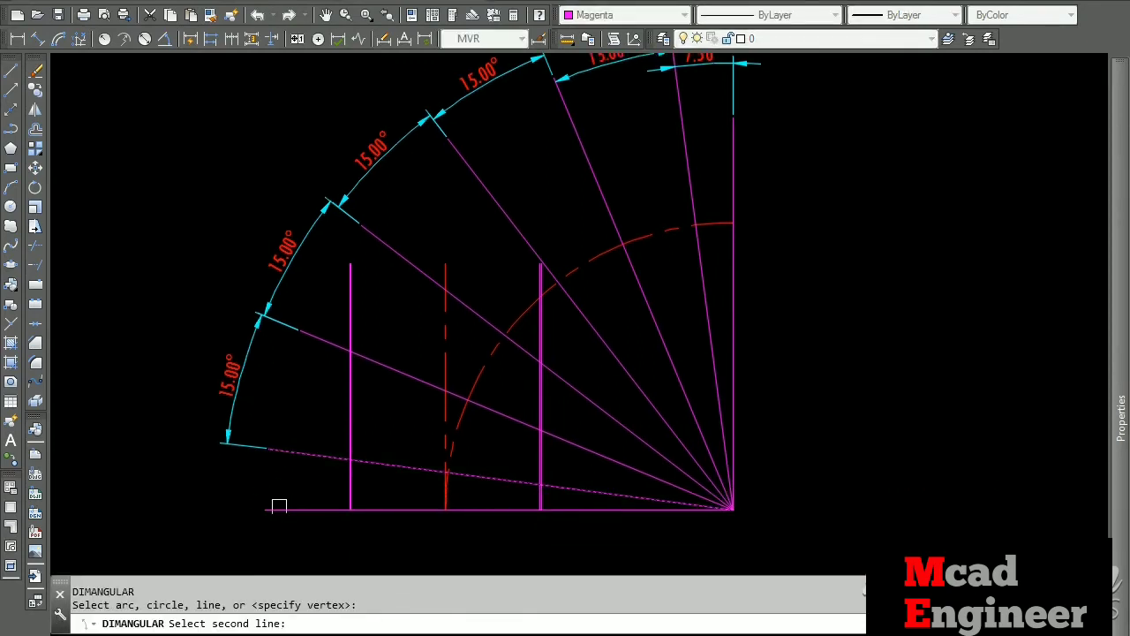
click(277, 509)
click(212, 478)
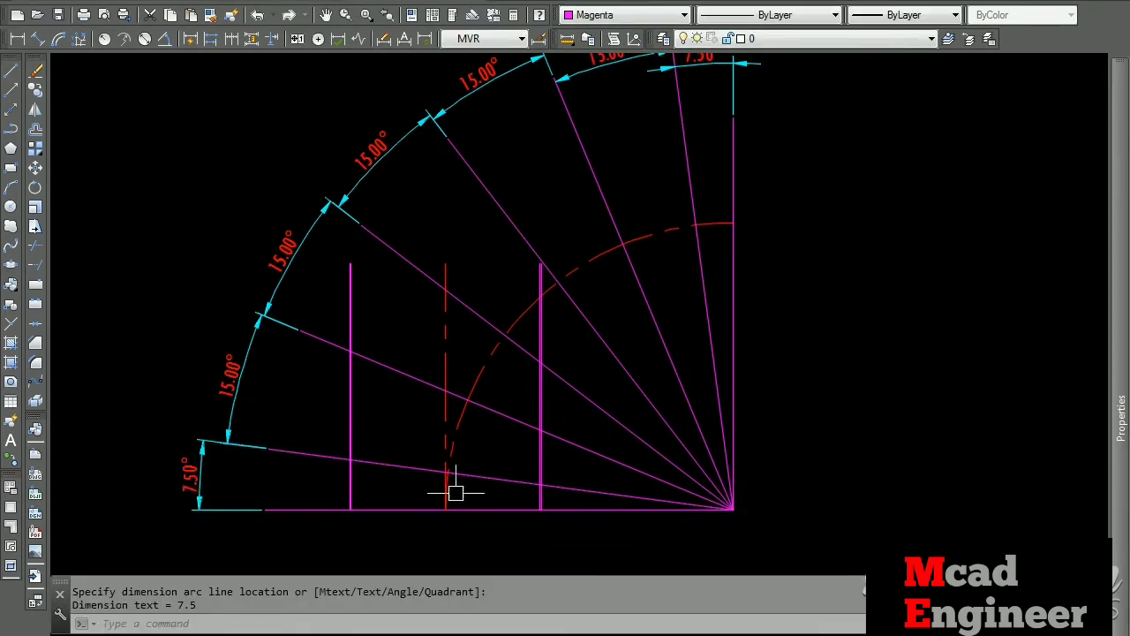
scroll(455, 492, up, 2)
scroll(298, 507, up, 2)
key(Escape)
click(292, 471)
click(159, 452)
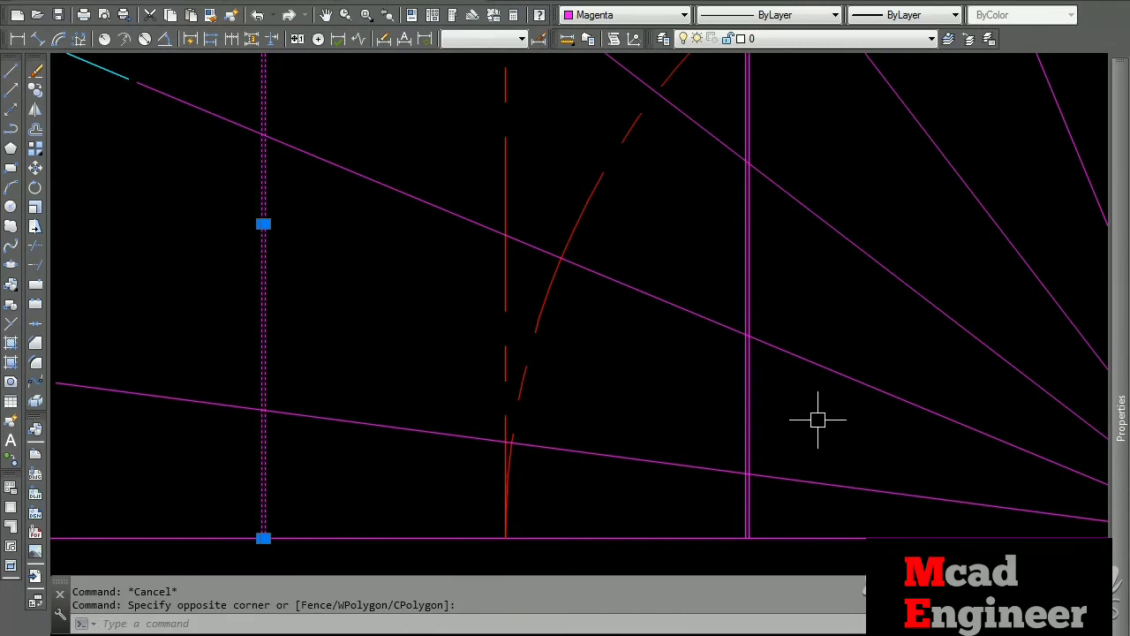
Change both vertical duct wall lines from magenta to Yellow.
click(818, 420)
click(687, 391)
click(629, 15)
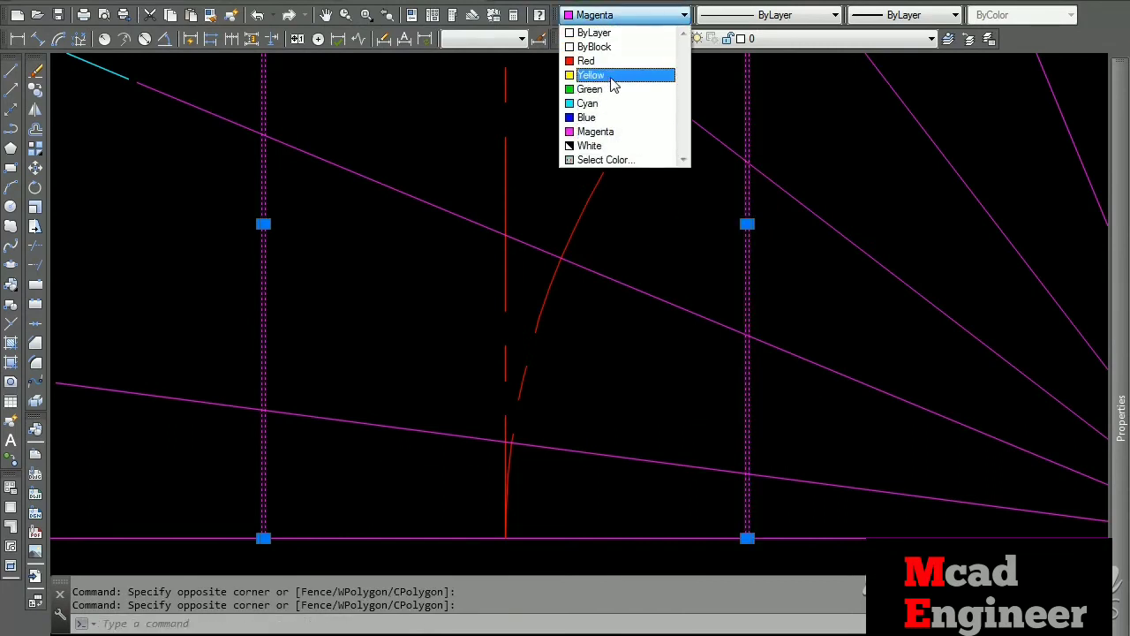
click(614, 78)
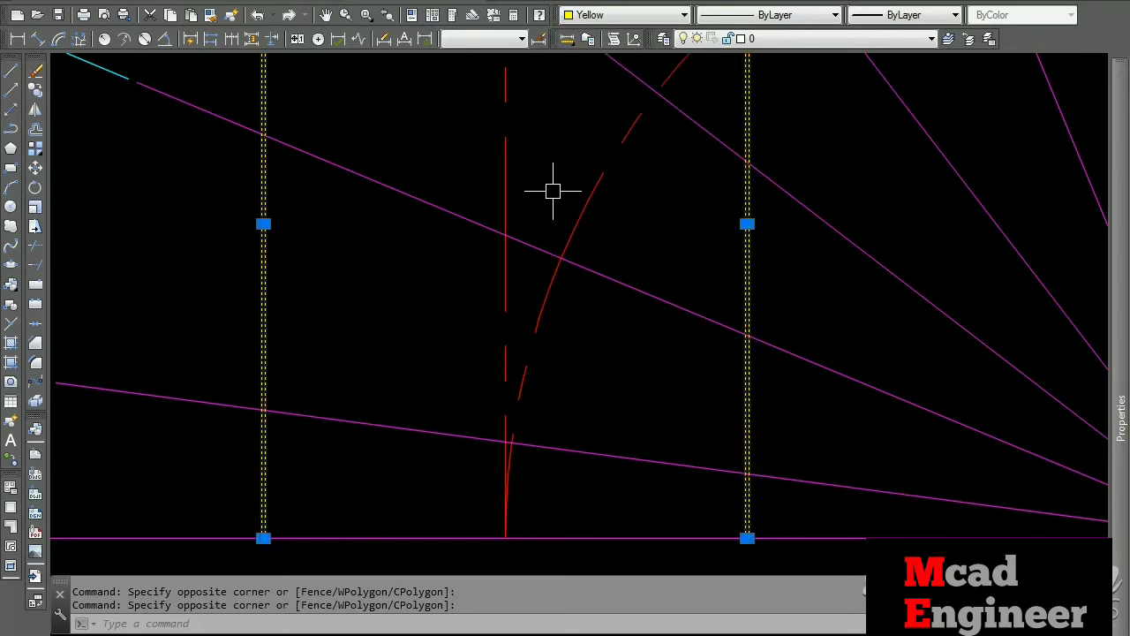
scroll(543, 225, down, 4)
key(Escape)
scroll(512, 358, up, 2)
middle_drag(552, 389, 459, 438)
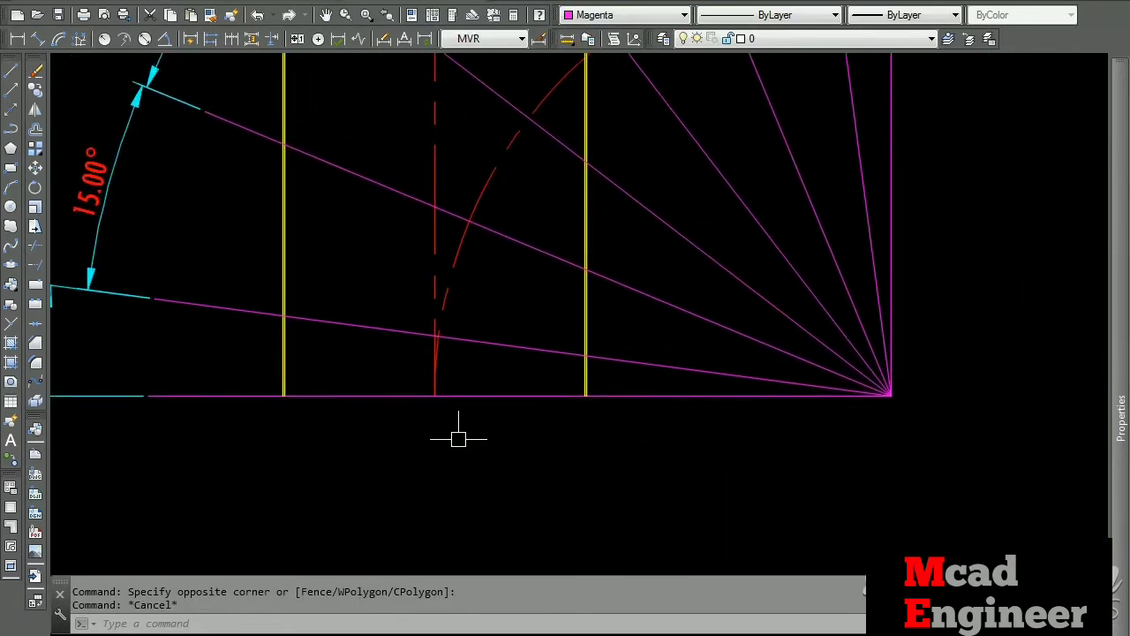
Trim both yellow wall lines back to the low slanted radial line.
key(Escape)
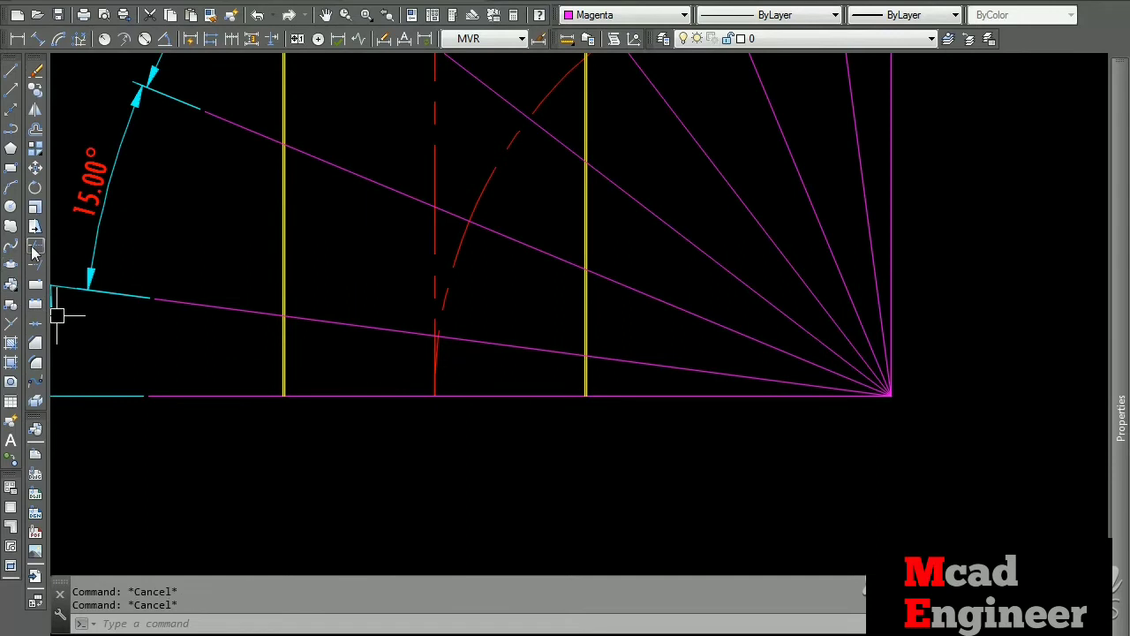
click(35, 249)
click(245, 311)
key(Return)
click(285, 265)
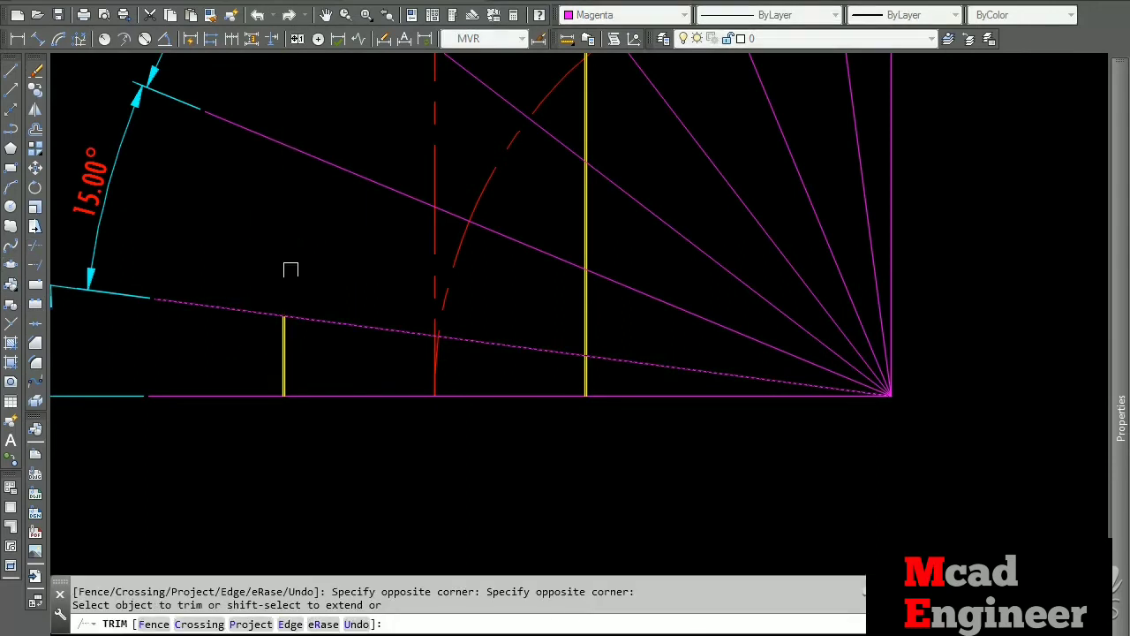
click(586, 301)
key(Escape)
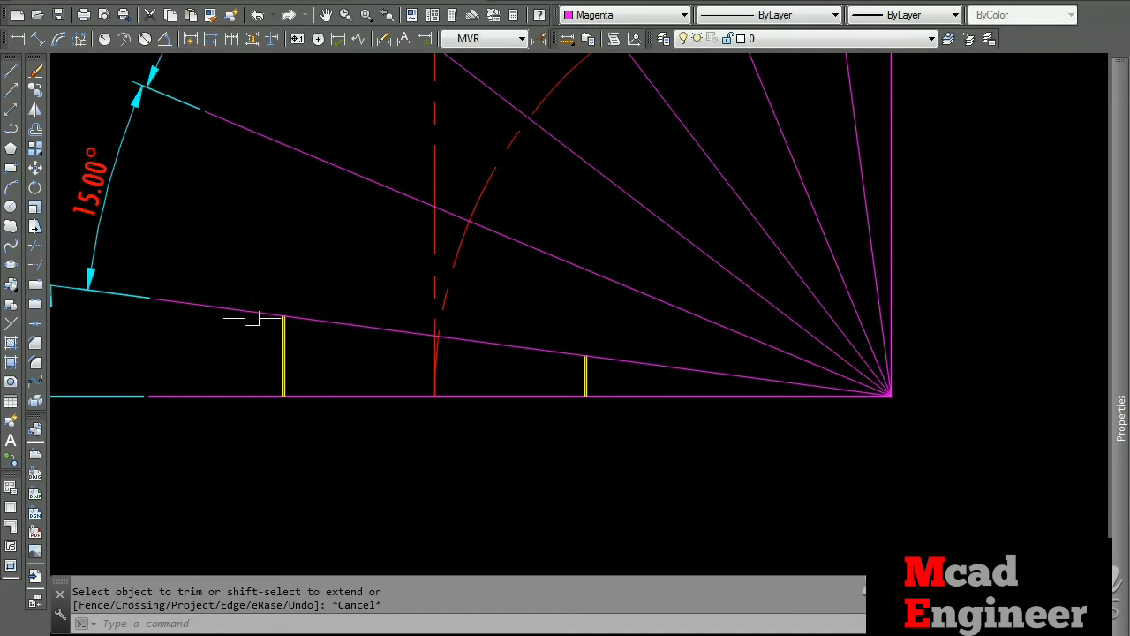
Mirror the two yellow wall stubs across the radial line, keeping the originals.
click(254, 262)
click(318, 530)
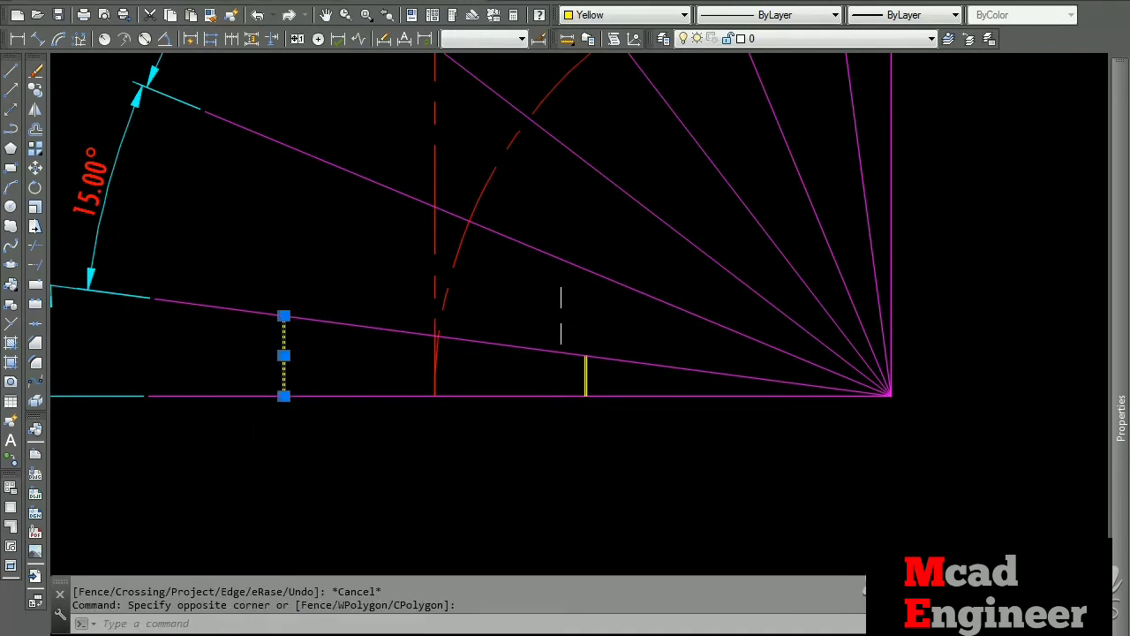
click(627, 454)
click(35, 109)
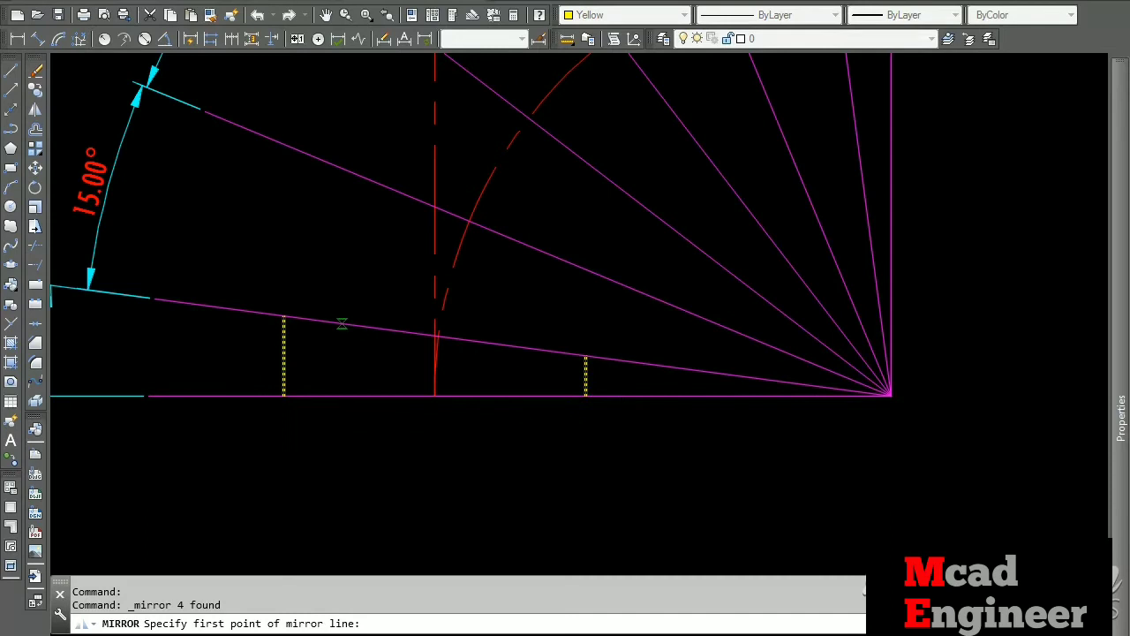
scroll(342, 324, up, 2)
click(347, 322)
click(556, 349)
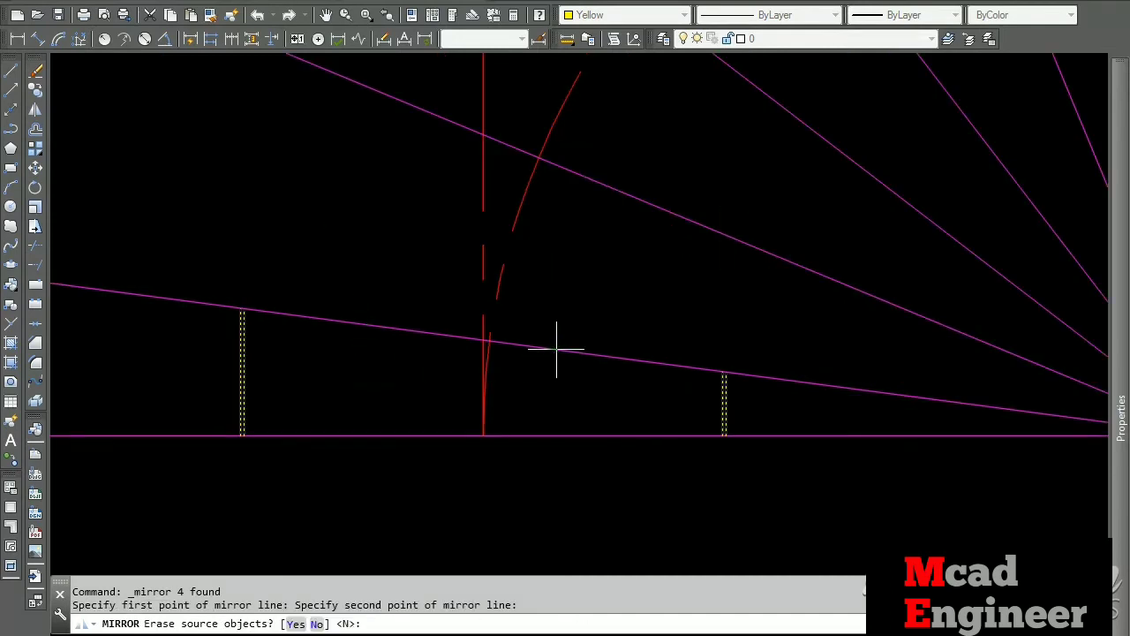
key(Return)
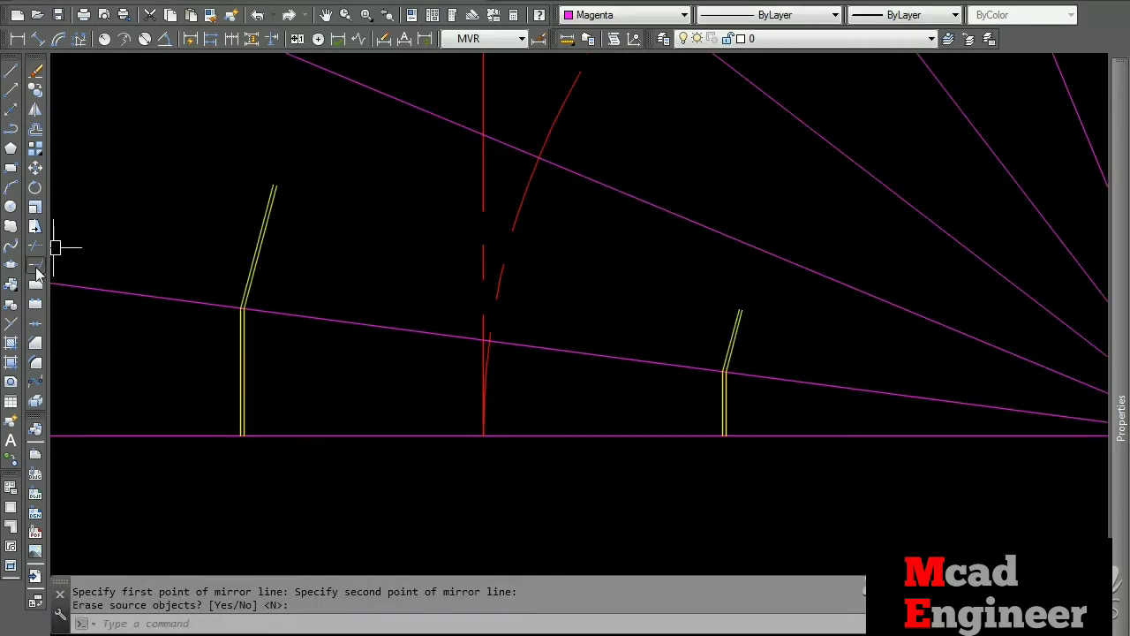
Extend both yellow walls to the next magenta radial line.
click(35, 265)
scroll(329, 318, down, 2)
click(356, 233)
key(Return)
drag(342, 276, 306, 297)
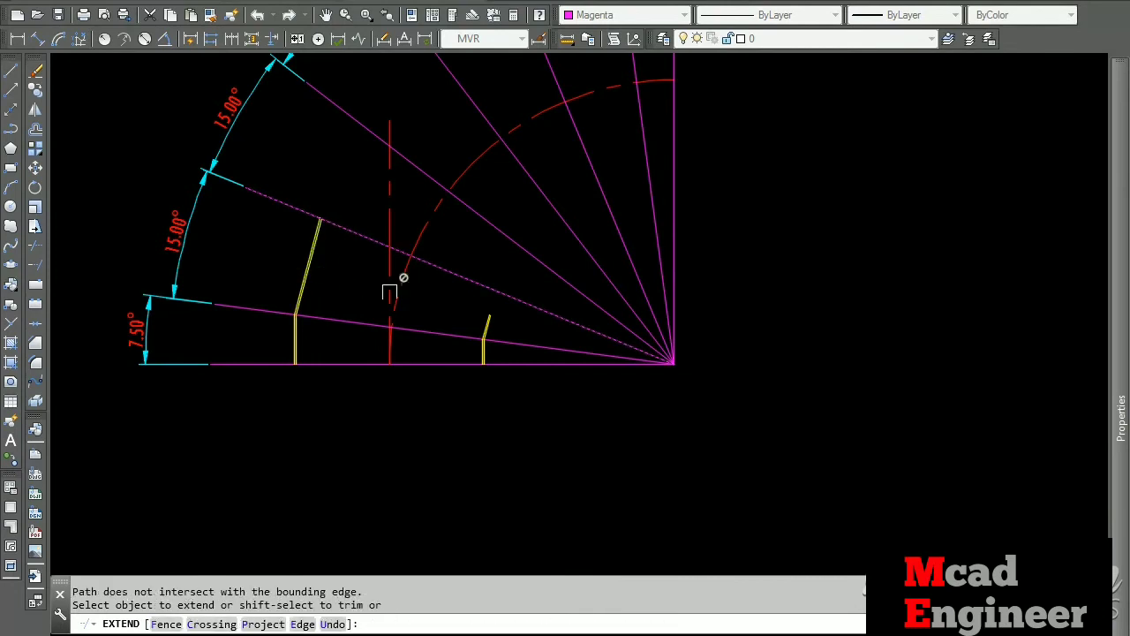
drag(505, 321, 469, 303)
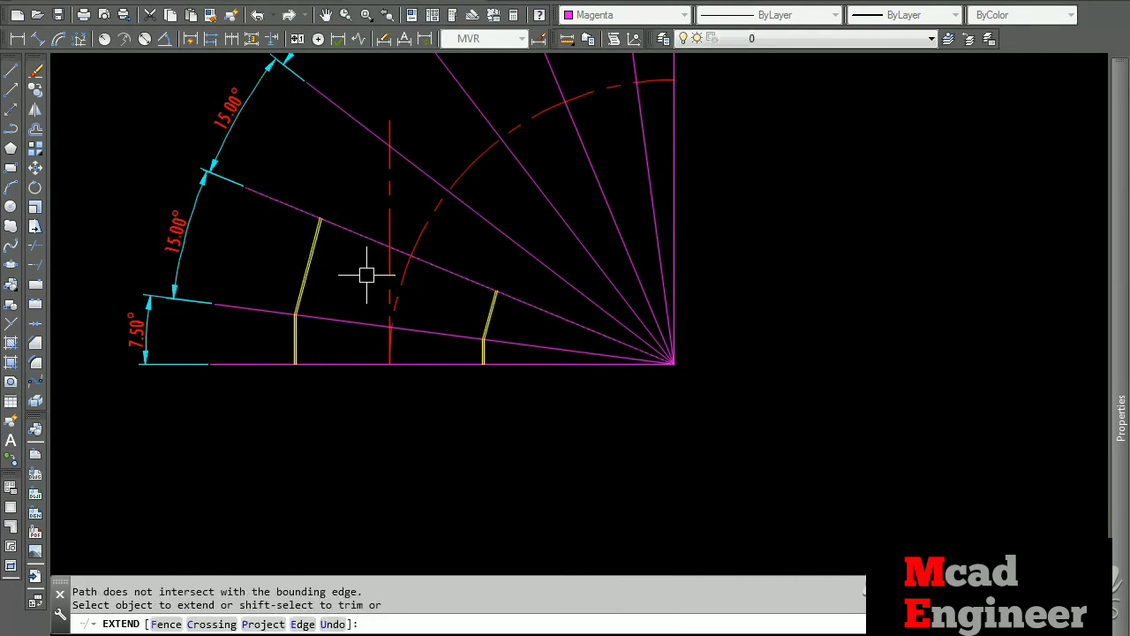
key(Escape)
Mirror the four yellow wall lines across the next radial line, keeping the originals.
click(325, 257)
click(301, 261)
scroll(512, 314, up, 2)
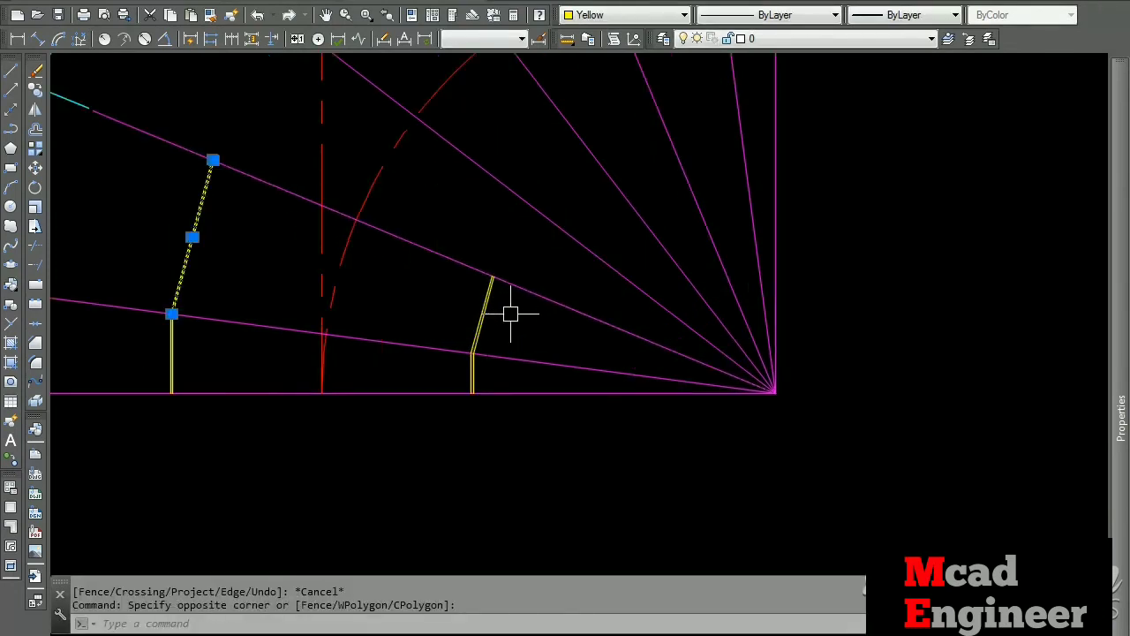
click(534, 340)
click(429, 274)
click(37, 113)
click(260, 179)
click(406, 239)
key(Return)
Mirror the newly created wall segments about the following magenta radial line.
middle_drag(429, 252, 474, 371)
click(525, 354)
click(432, 308)
click(249, 210)
key(space)
click(357, 187)
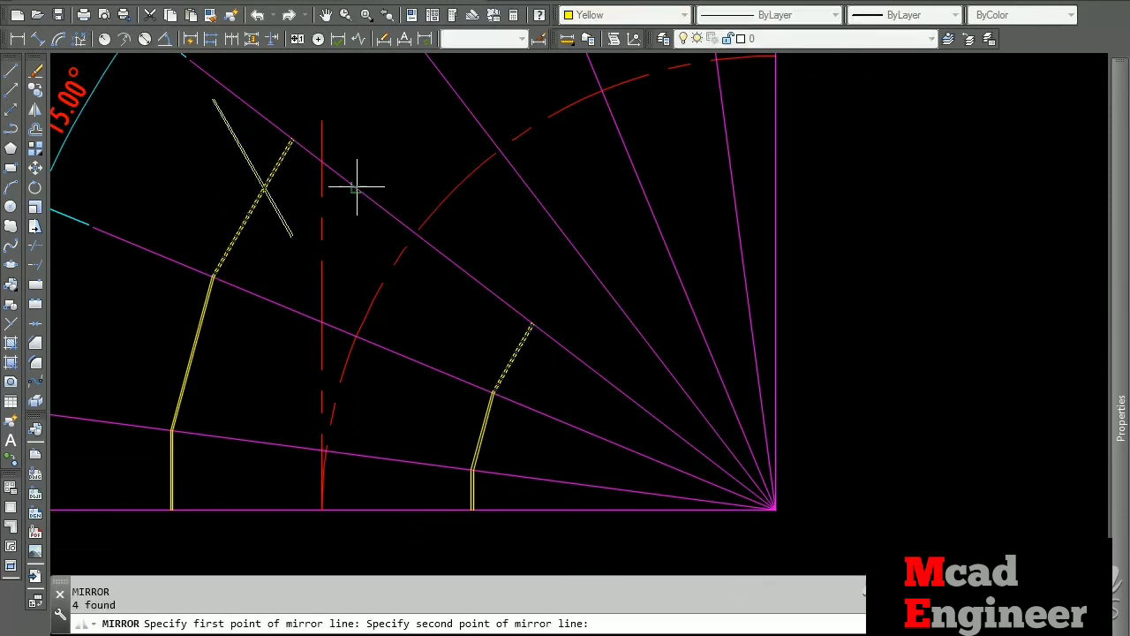
click(452, 262)
key(Return)
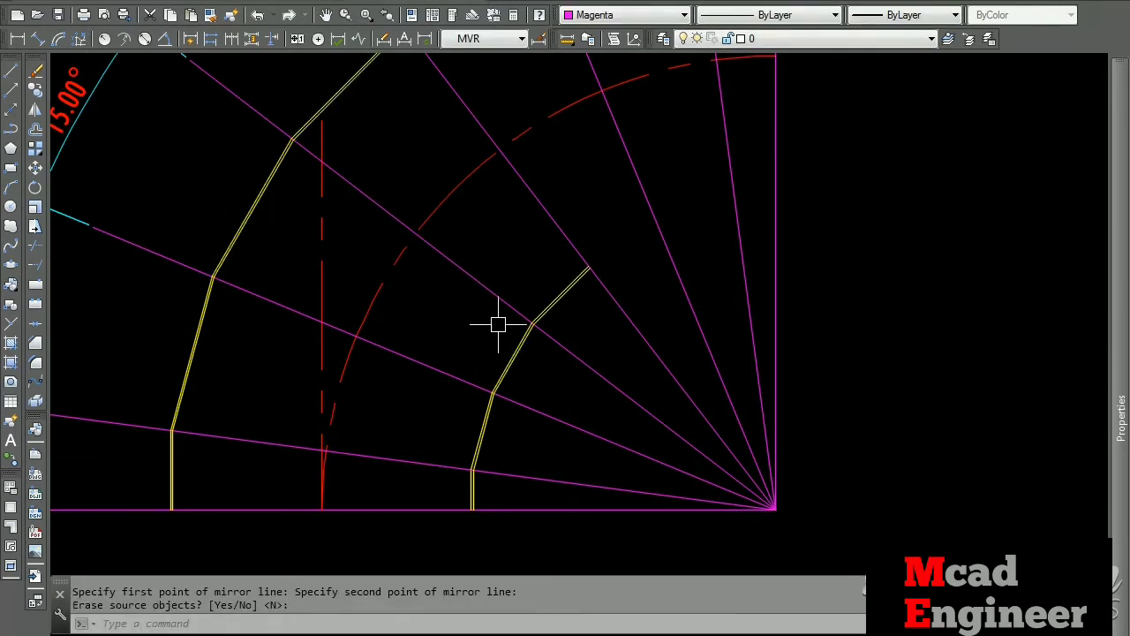
Select the newest upper and lower-right yellow segments, then clear the selection.
scroll(521, 406, up, 2)
click(532, 433)
click(558, 428)
click(357, 212)
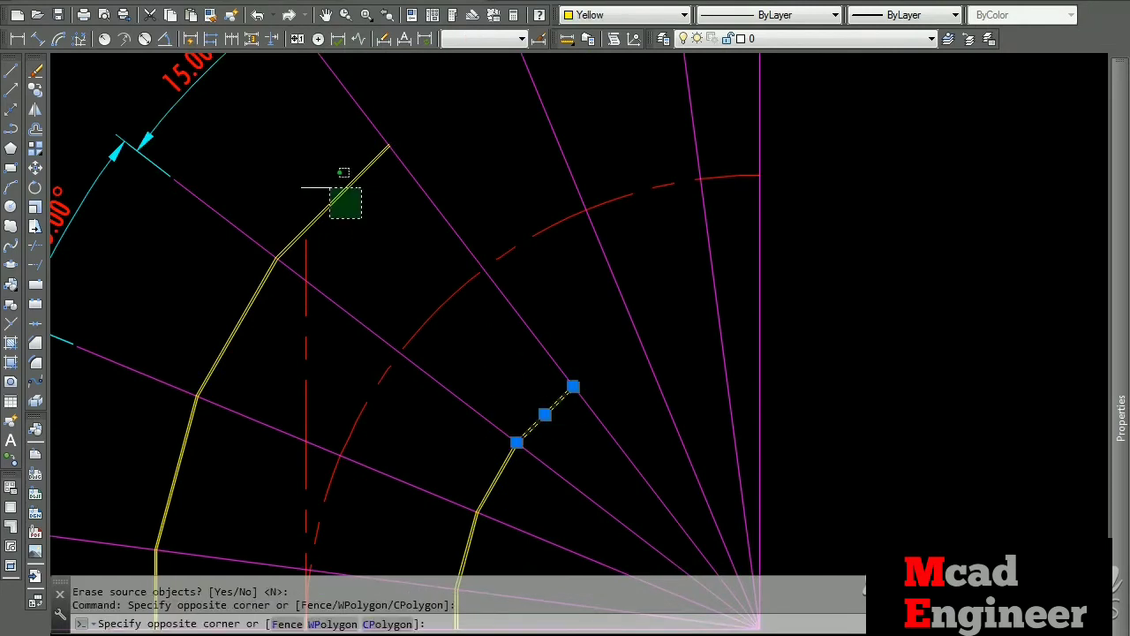
click(330, 186)
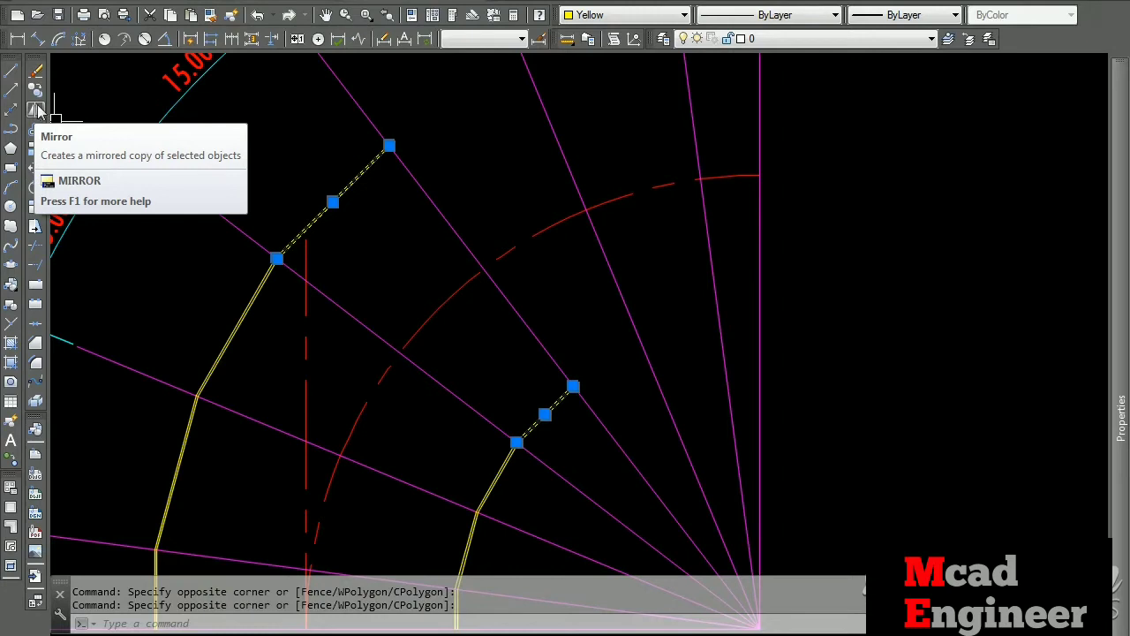
key(Escape)
click(366, 185)
click(566, 427)
click(522, 384)
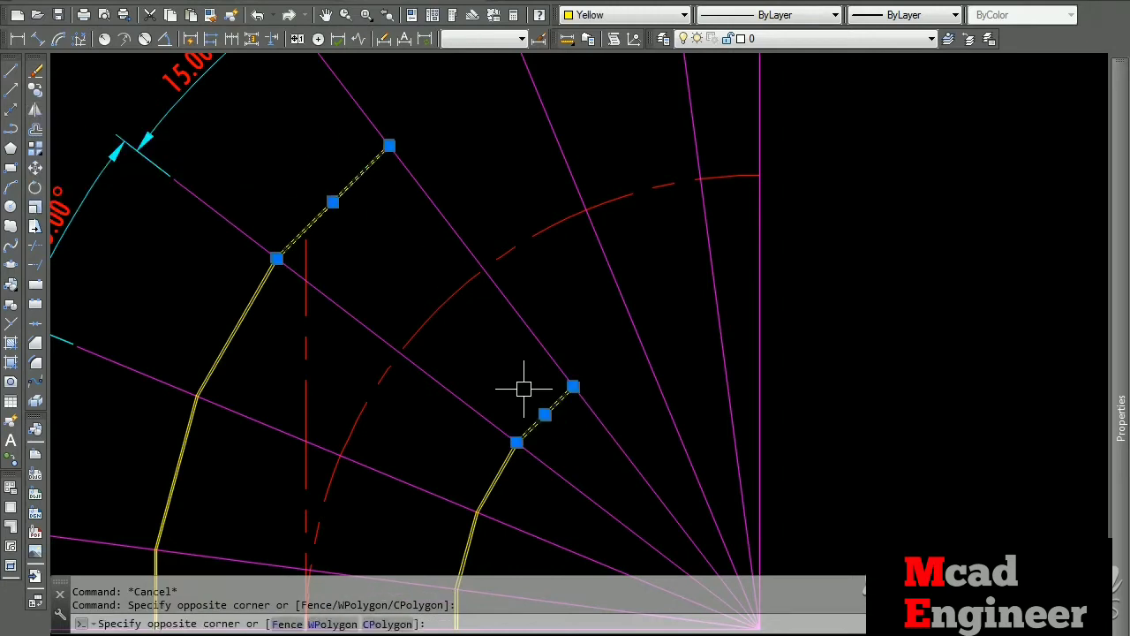
key(Escape)
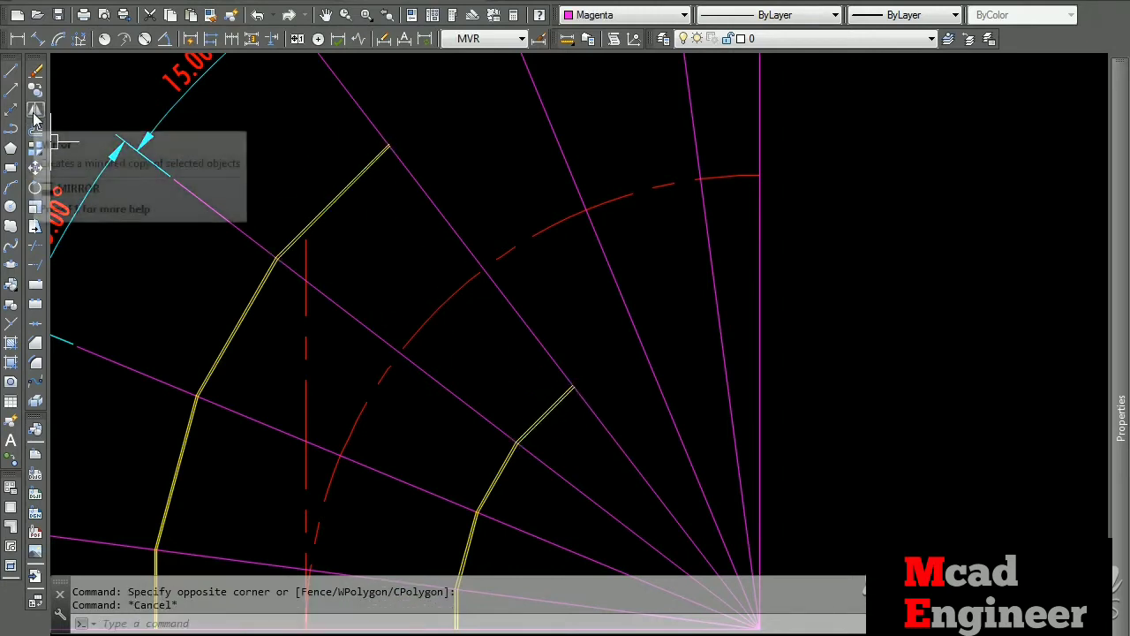
Mirror the upper and lower-right yellow segments across the next radial line.
click(35, 109)
click(374, 211)
click(339, 176)
click(569, 441)
click(500, 368)
key(Return)
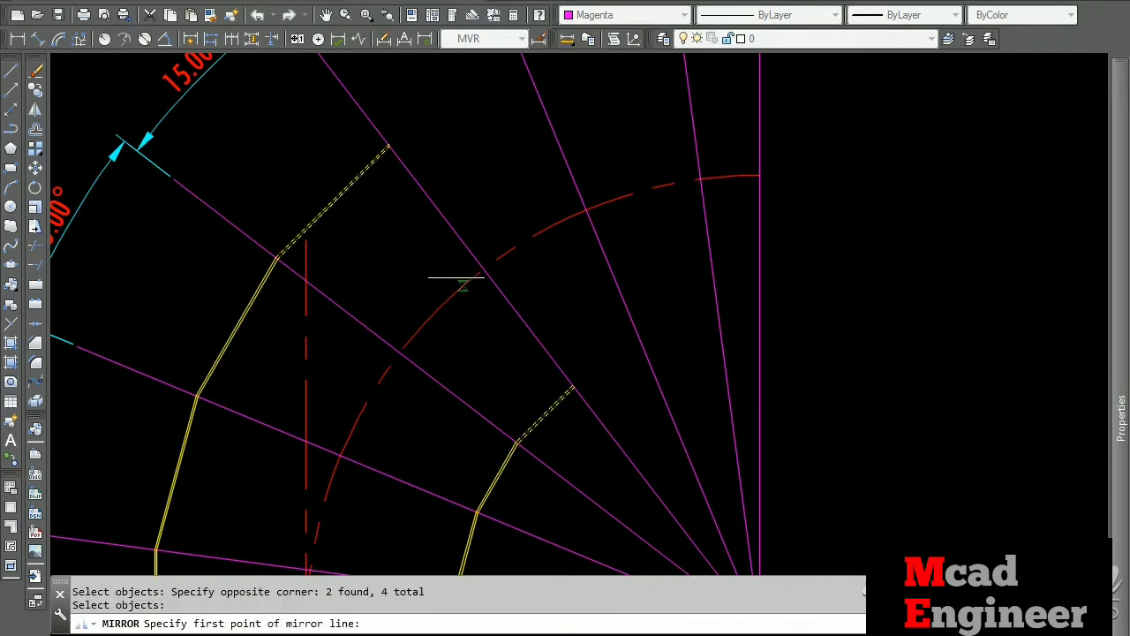
click(417, 185)
click(522, 321)
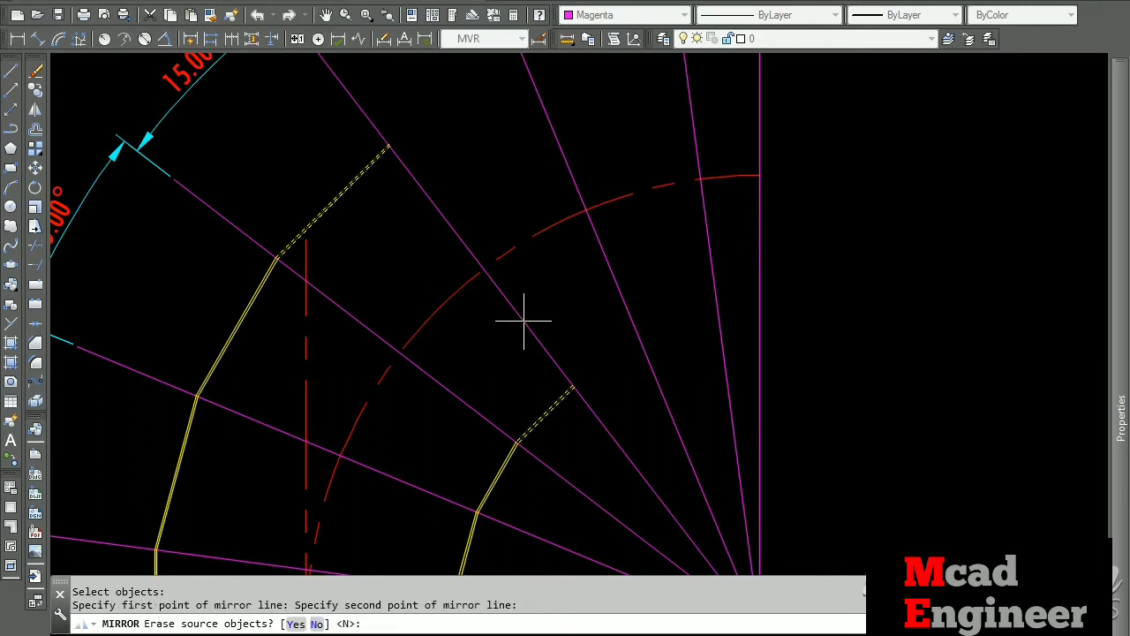
key(Return)
Mirror the short upper and lower yellow segments with MI across the next radial line.
middle_drag(573, 357, 568, 426)
click(609, 452)
click(585, 411)
click(477, 198)
click(448, 139)
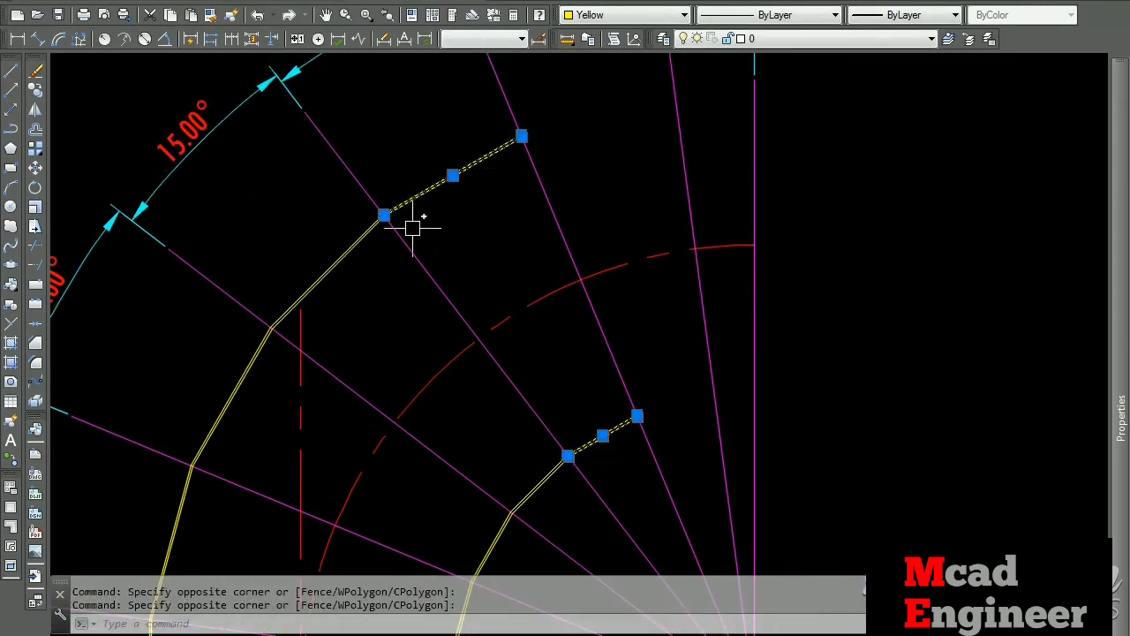
text(mi)
key(Return)
click(541, 185)
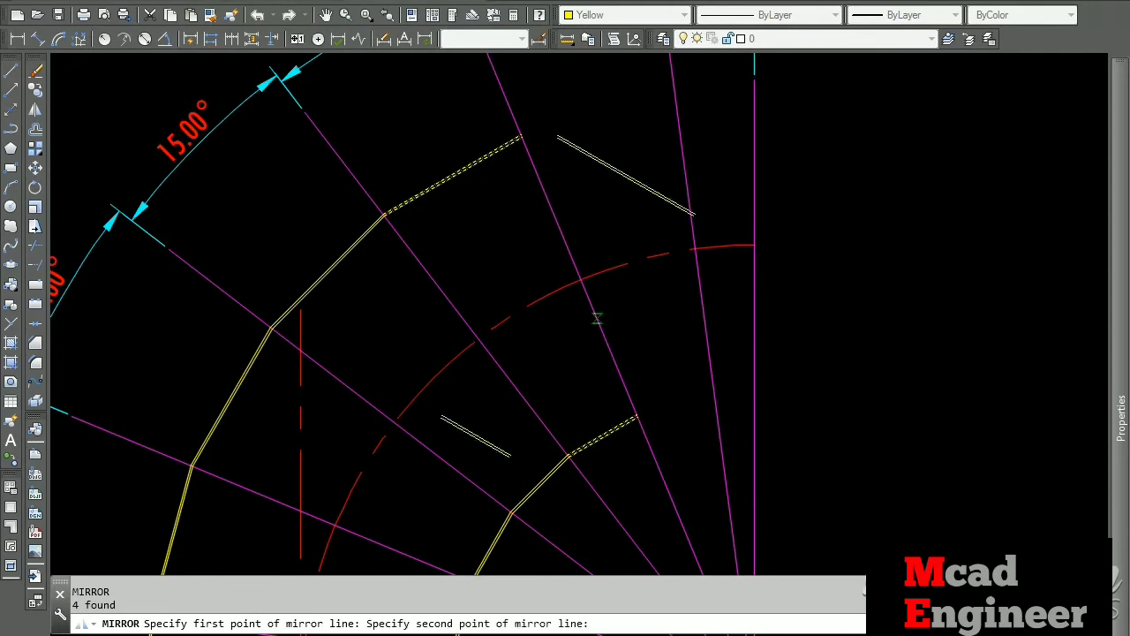
click(604, 324)
key(Return)
Mirror the yellow end segments across the last magenta line to form horizontal runs.
middle_drag(686, 308, 643, 399)
drag(578, 216, 559, 188)
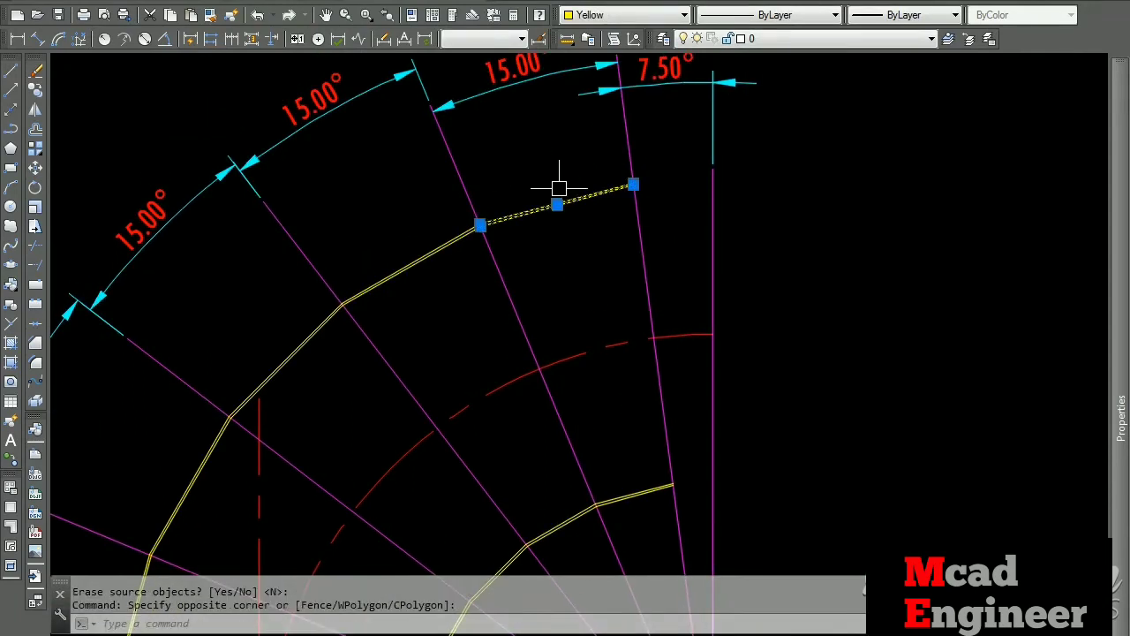
drag(639, 491, 622, 462)
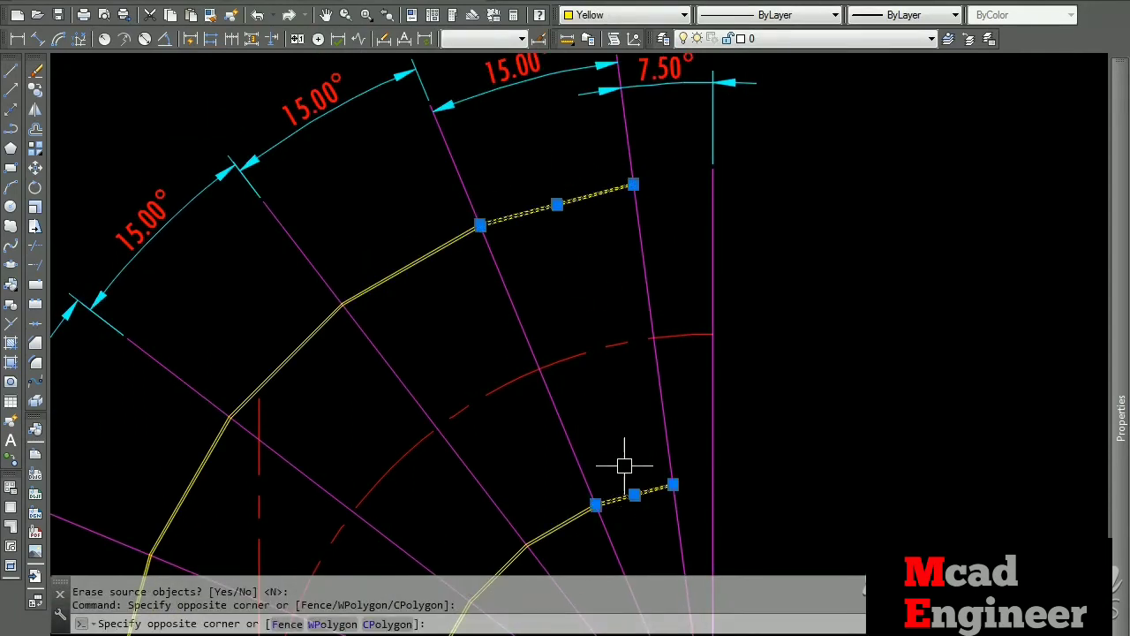
key(Escape)
click(35, 110)
drag(575, 247, 549, 154)
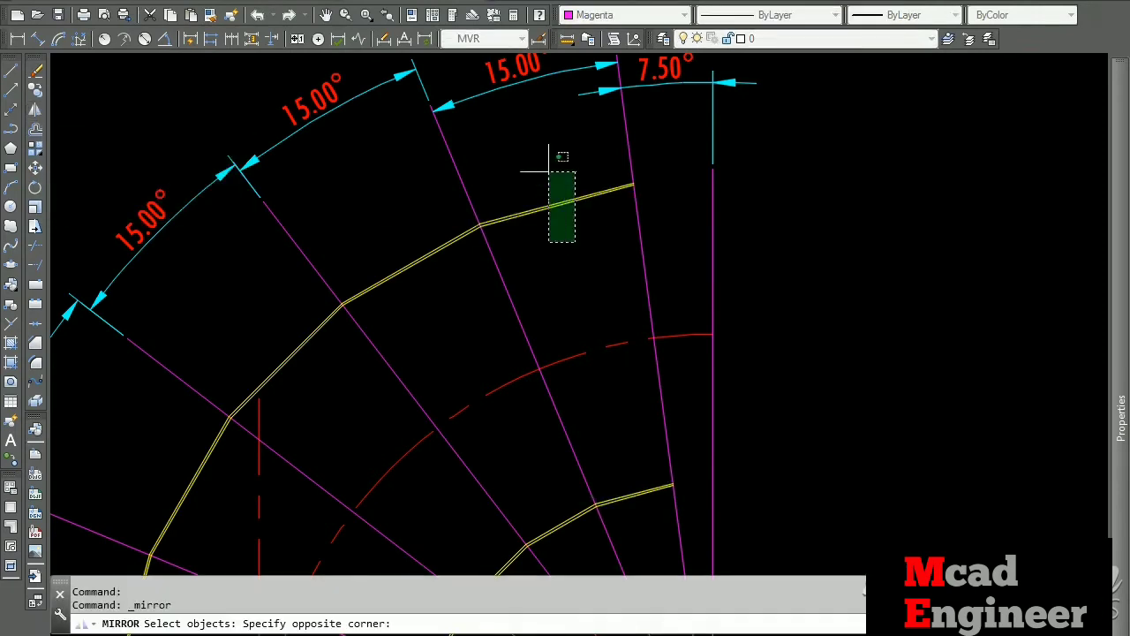
drag(656, 484, 631, 508)
key(Return)
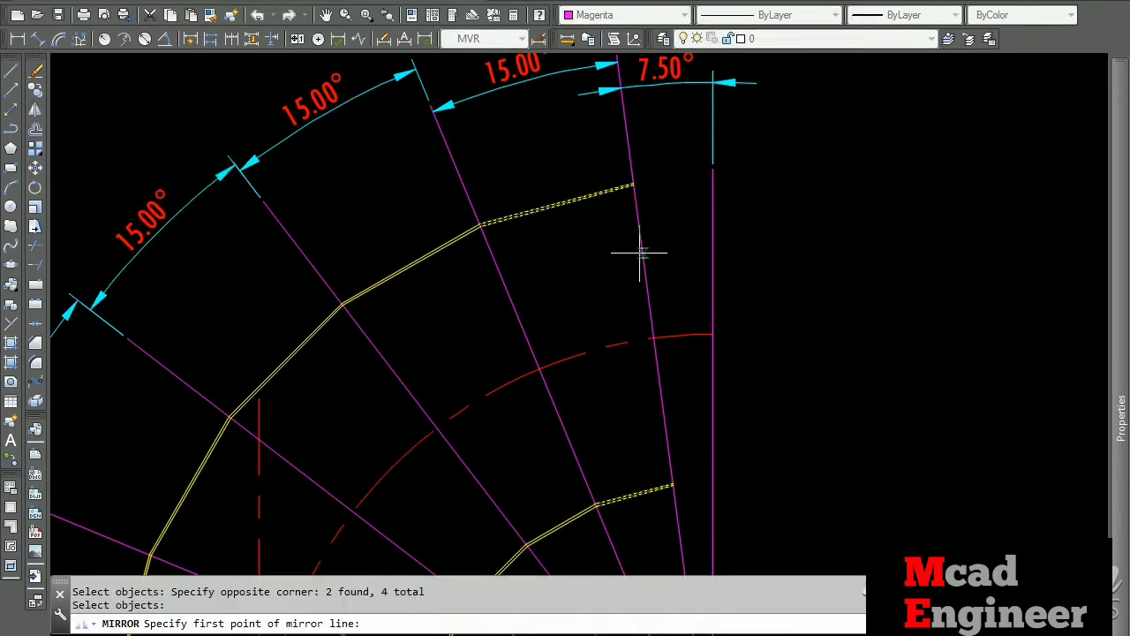
click(640, 253)
click(661, 399)
key(Return)
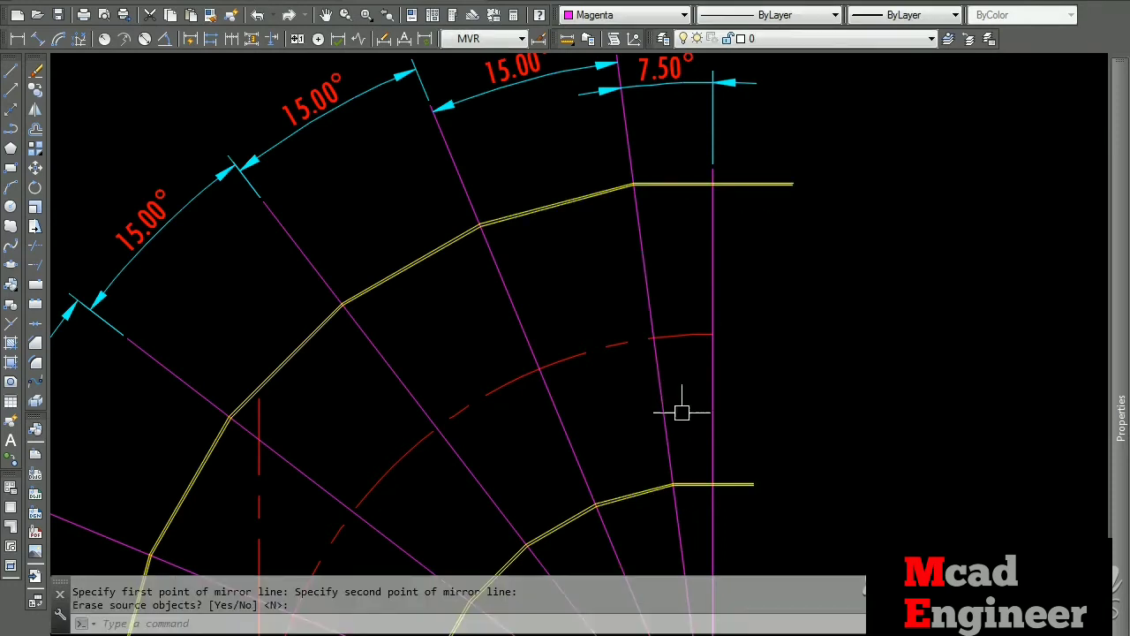
Trim the upper and lower horizontal yellow stubs beyond the vertical magenta line.
click(35, 246)
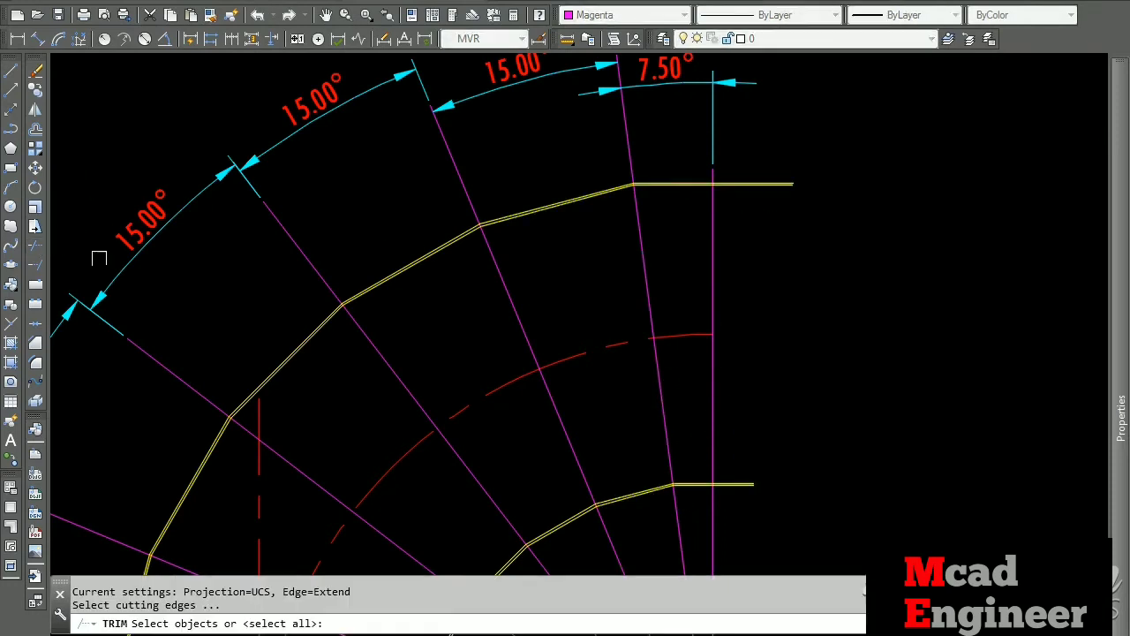
click(725, 204)
key(Return)
drag(759, 229, 763, 151)
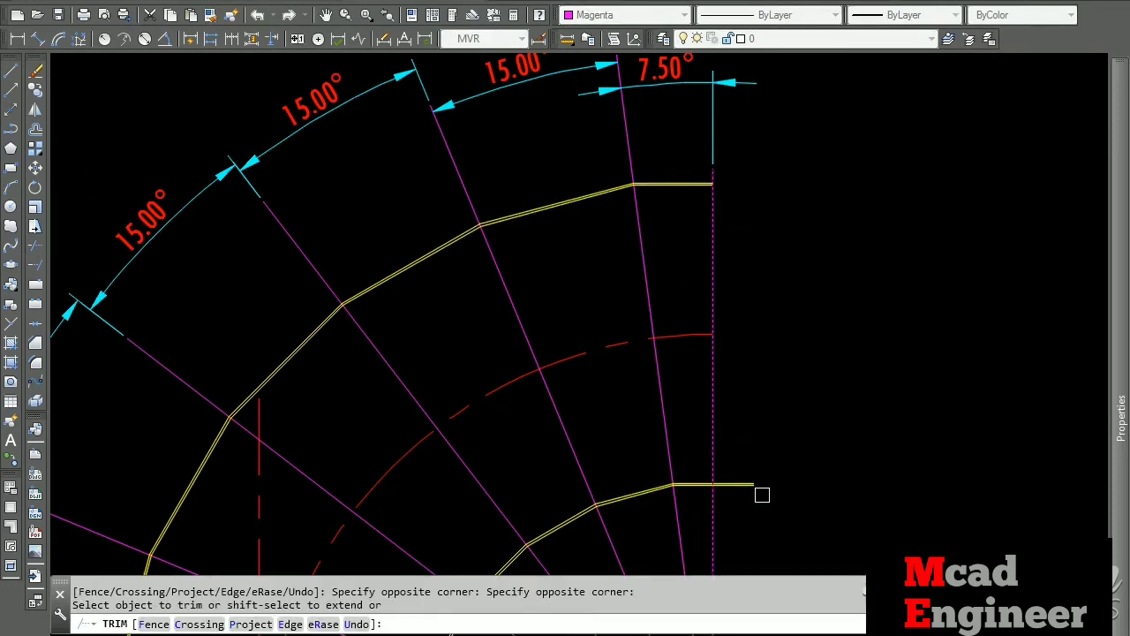
drag(757, 505, 740, 445)
scroll(764, 275, down, 2)
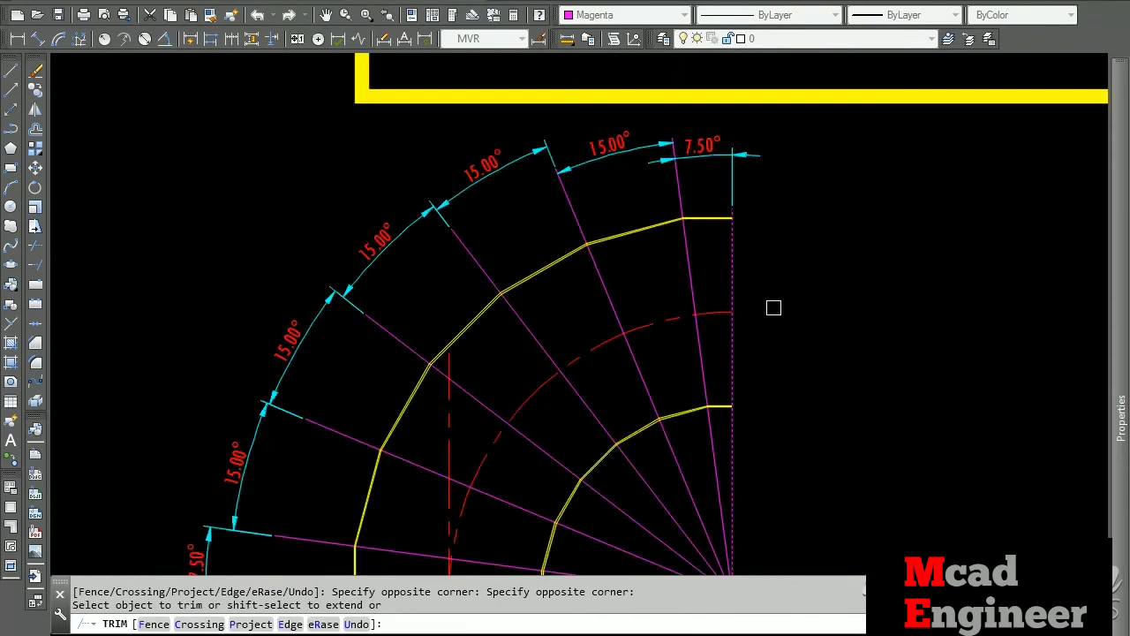
scroll(774, 308, down, 1)
scroll(775, 345, down, 2)
scroll(677, 319, up, 1)
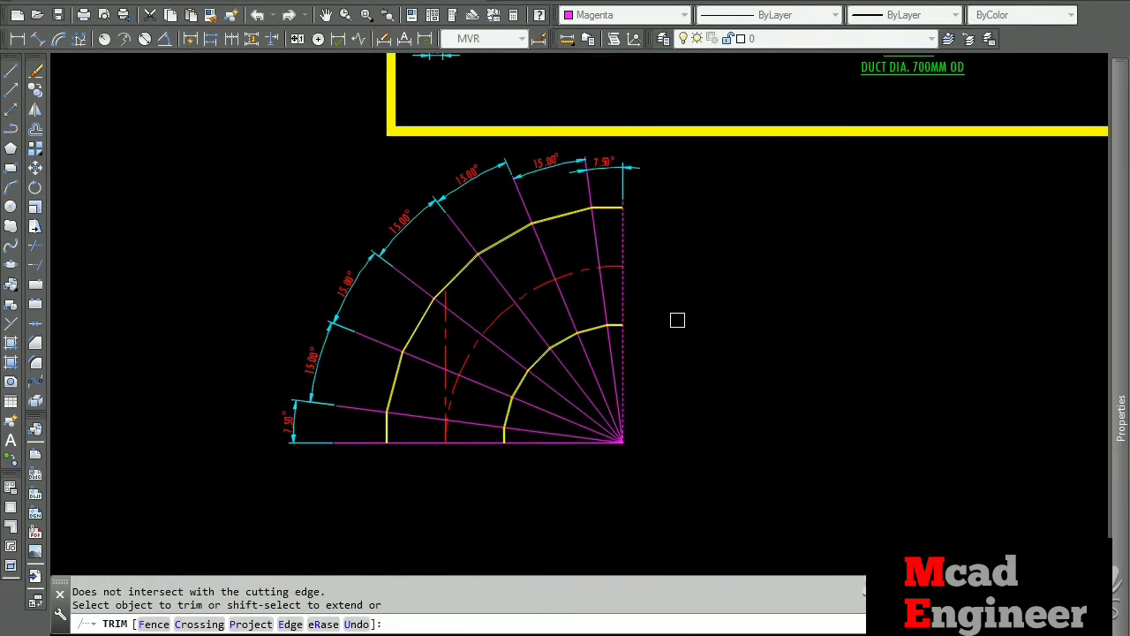
key(Escape)
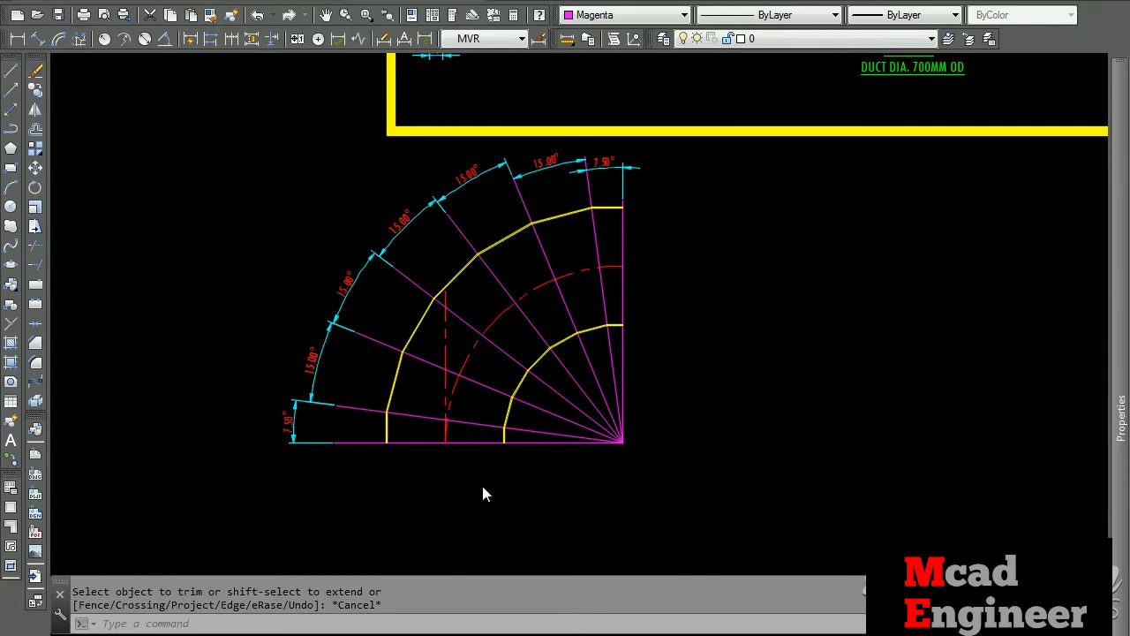
Trim the magenta line left of the yellow corner back to the left yellow walls.
scroll(431, 455, up, 4)
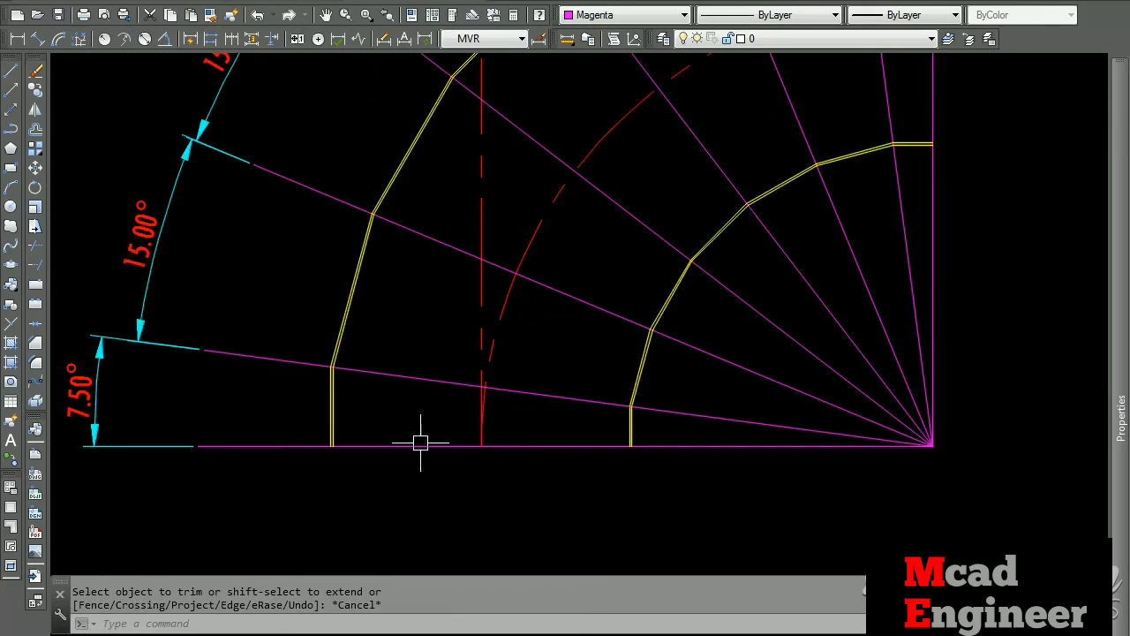
key(Escape)
scroll(330, 374, up, 5)
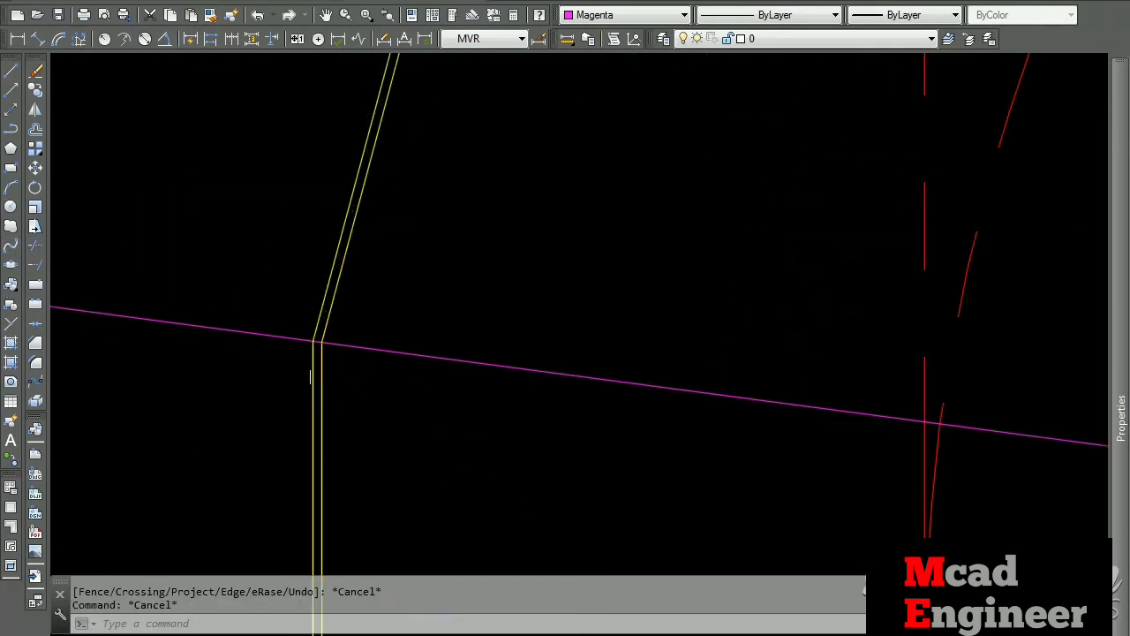
click(35, 249)
scroll(294, 338, up, 2)
click(328, 357)
click(336, 310)
key(Return)
click(285, 328)
scroll(285, 327, down, 3)
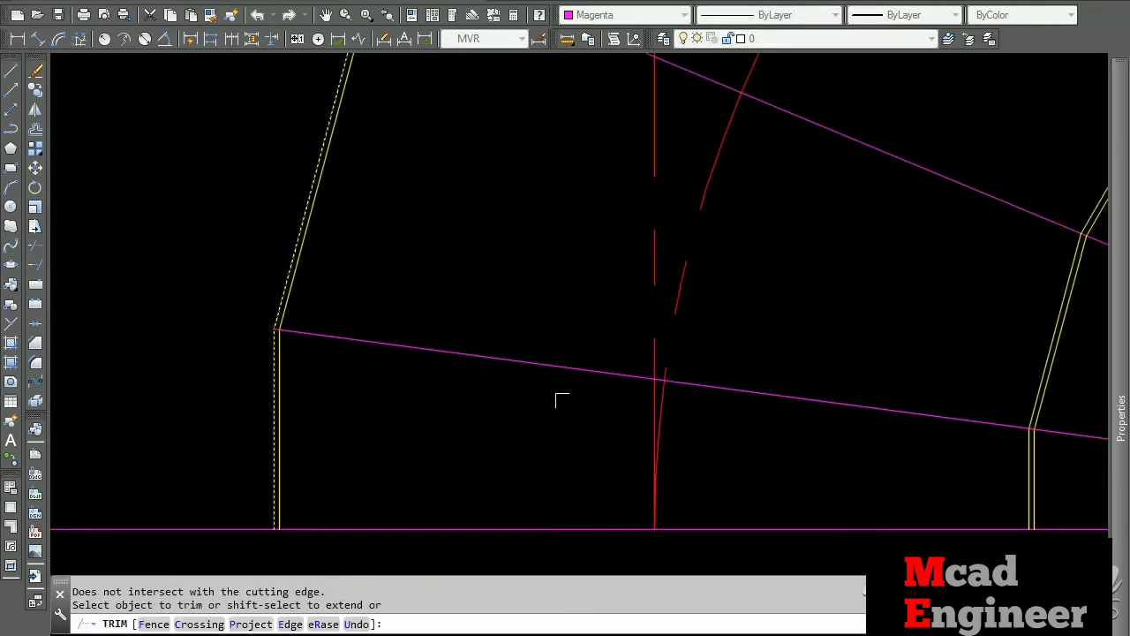
scroll(557, 400, down, 3)
scroll(459, 210, up, 4)
key(Escape)
Trim the magenta line end sticking out above the upper yellow wall.
click(410, 203)
click(306, 330)
click(132, 101)
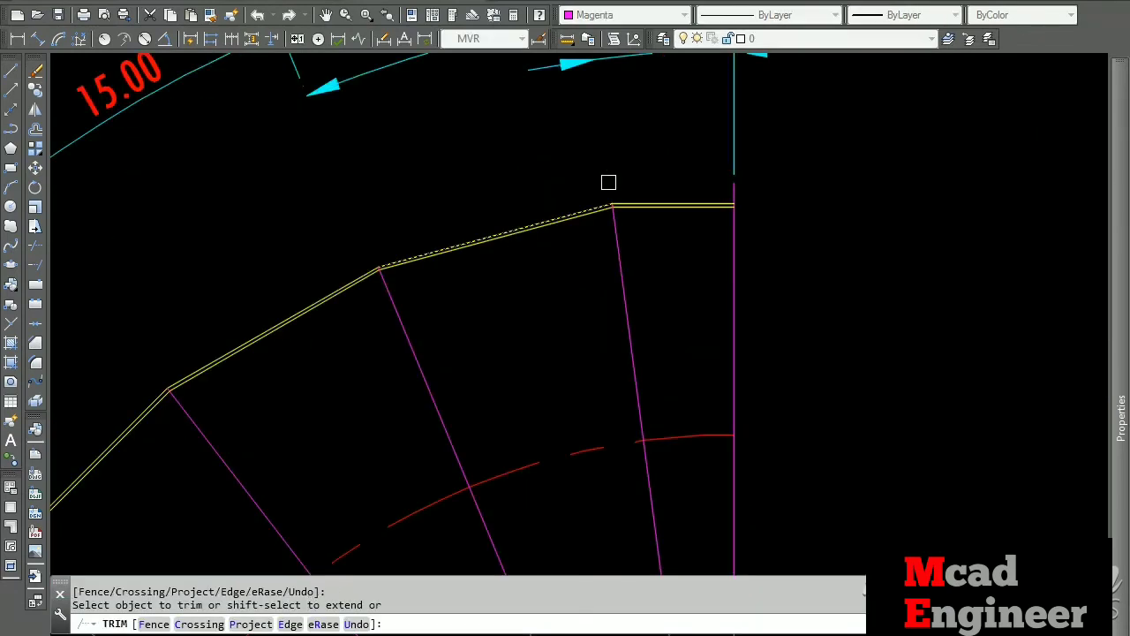
key(Escape)
scroll(739, 203, up, 5)
key(Return)
click(671, 211)
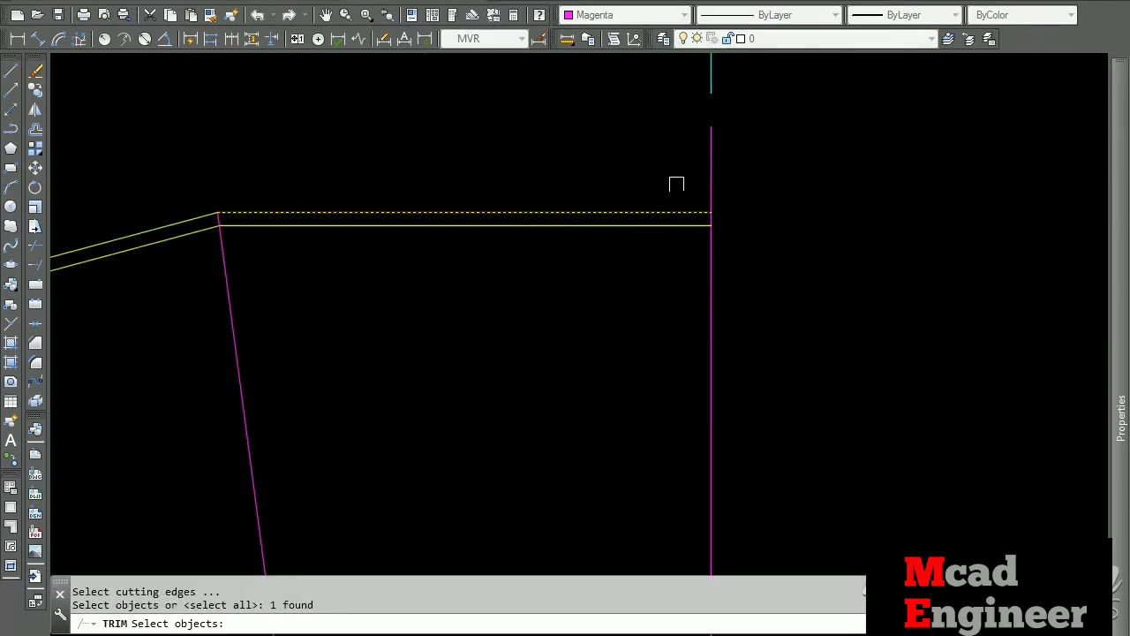
key(Return)
click(712, 168)
scroll(711, 164, down, 8)
key(Escape)
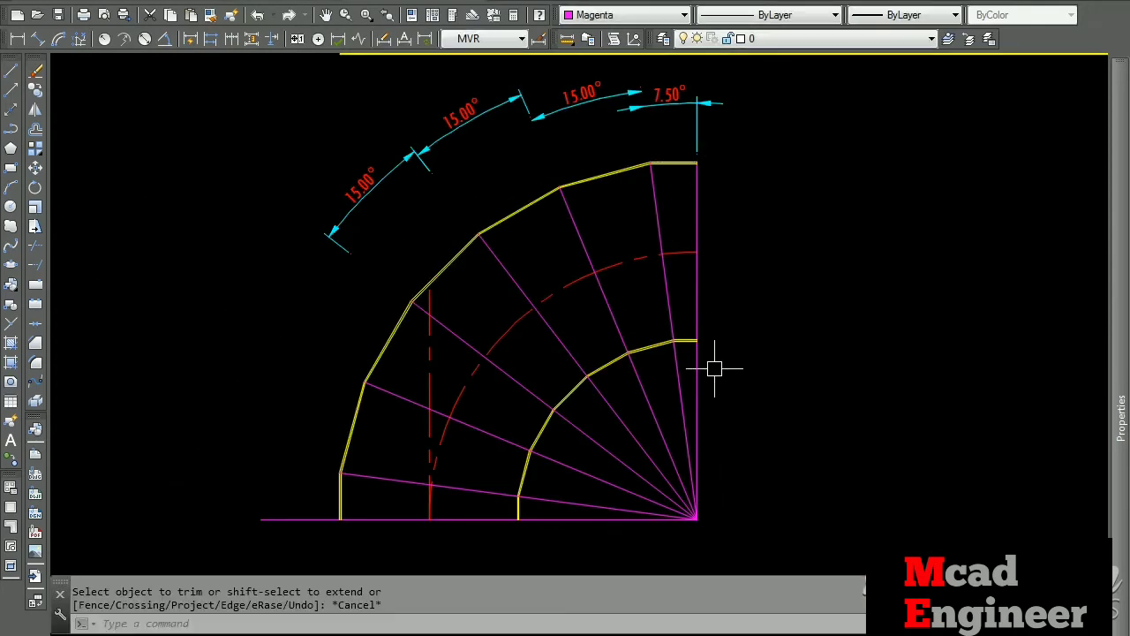
Pick the yellow wall segments around the bend as trim cutting edges.
key(Return)
scroll(683, 356, up, 8)
click(673, 263)
click(606, 265)
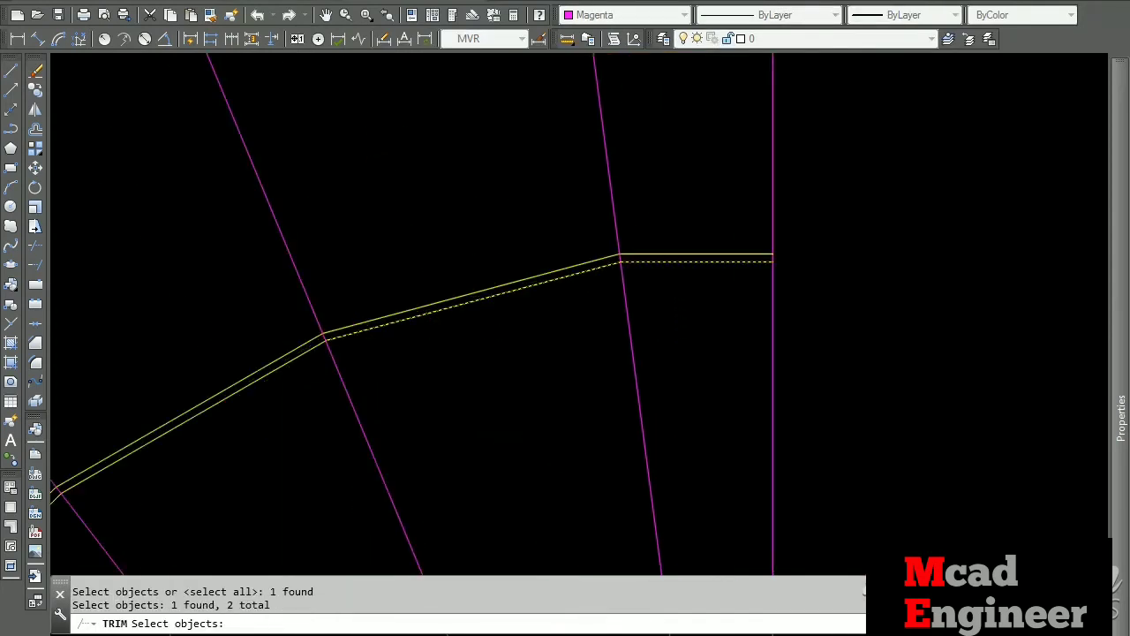
click(301, 362)
middle_drag(265, 457, 347, 341)
click(358, 320)
middle_drag(203, 510, 380, 323)
click(334, 363)
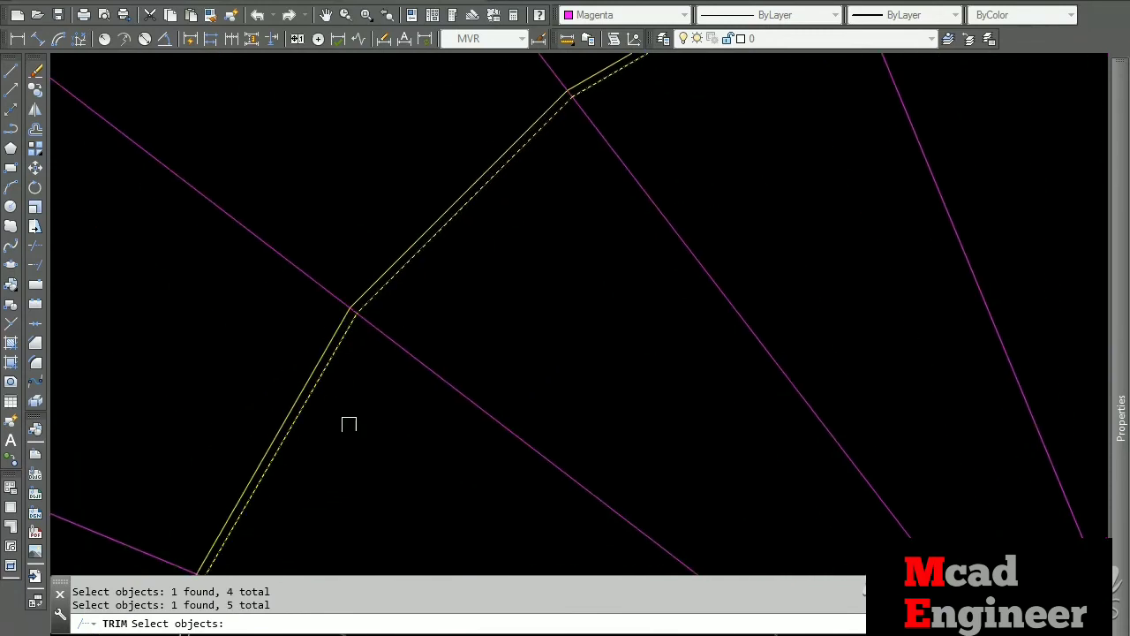
middle_drag(348, 421, 408, 225)
click(310, 331)
middle_drag(351, 429, 407, 174)
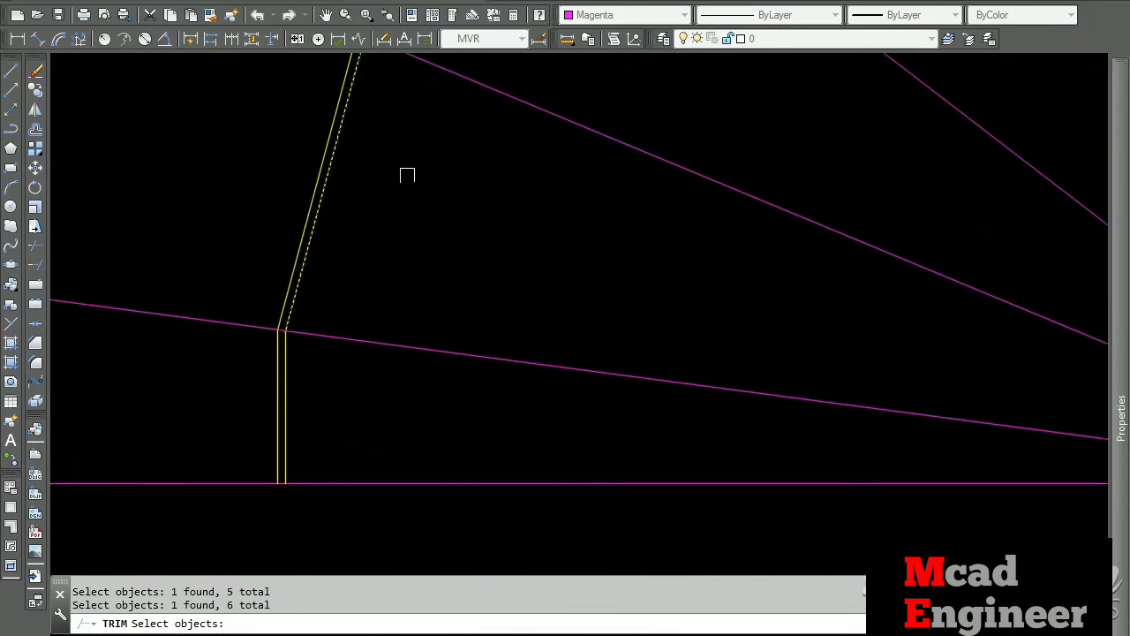
Cut the remaining magenta radial and diagonal line ends off at the yellow walls.
drag(443, 400, 416, 313)
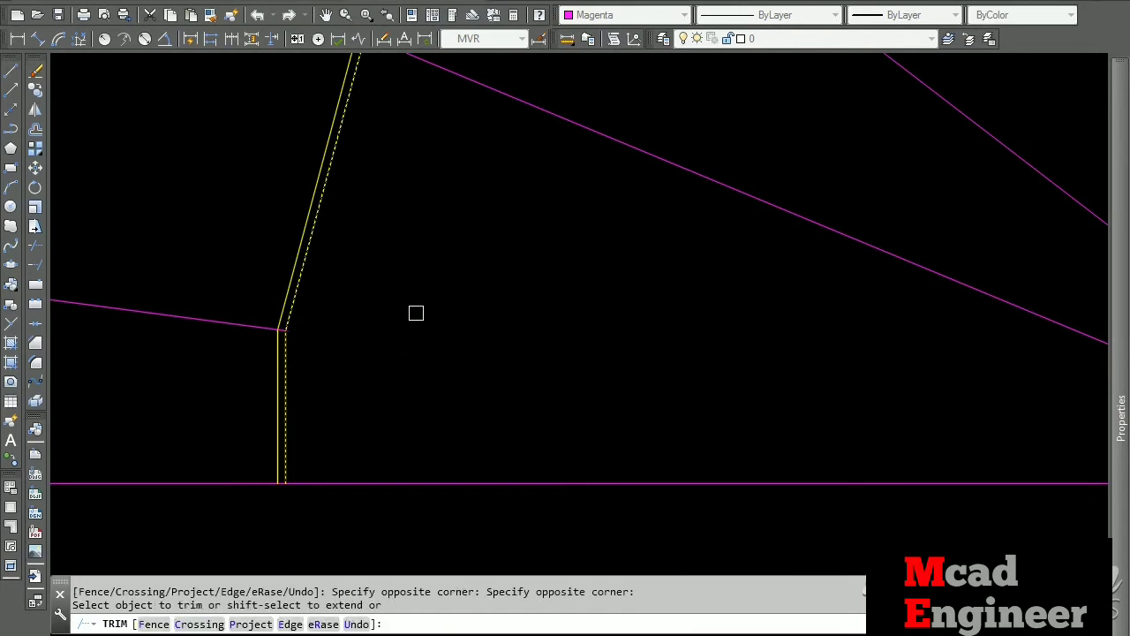
scroll(443, 357, down, 3)
mouse_move(545, 371)
mouse_down()
mouse_move(613, 303)
mouse_move(662, 222)
mouse_up()
click(681, 209)
click(740, 184)
click(800, 174)
scroll(689, 315, down, 1)
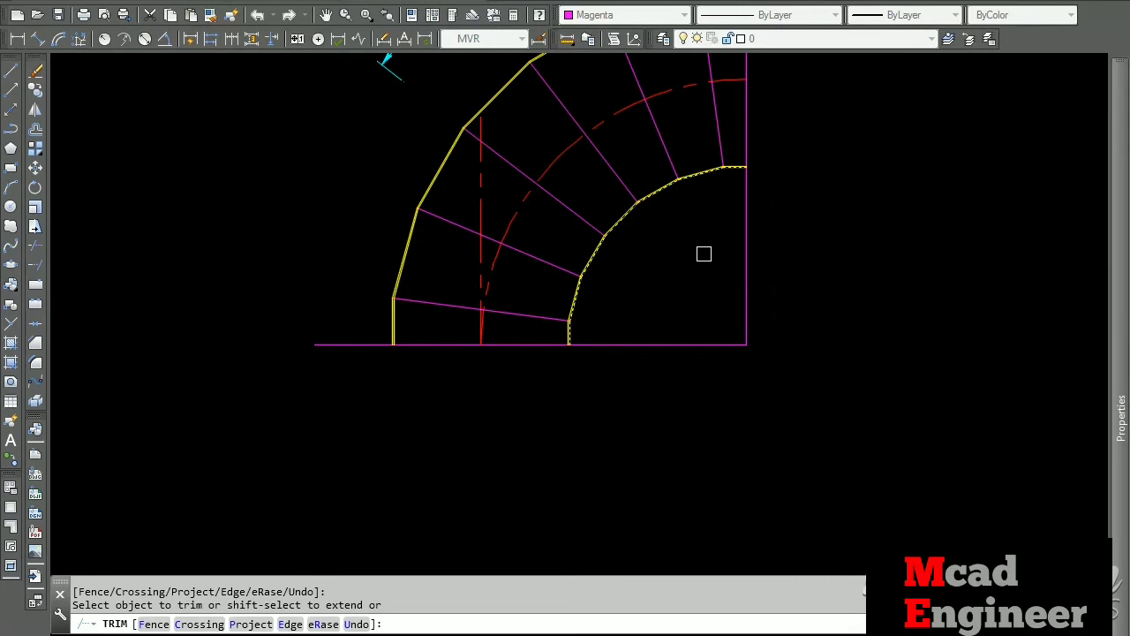
middle_drag(704, 254, 689, 356)
key(Escape)
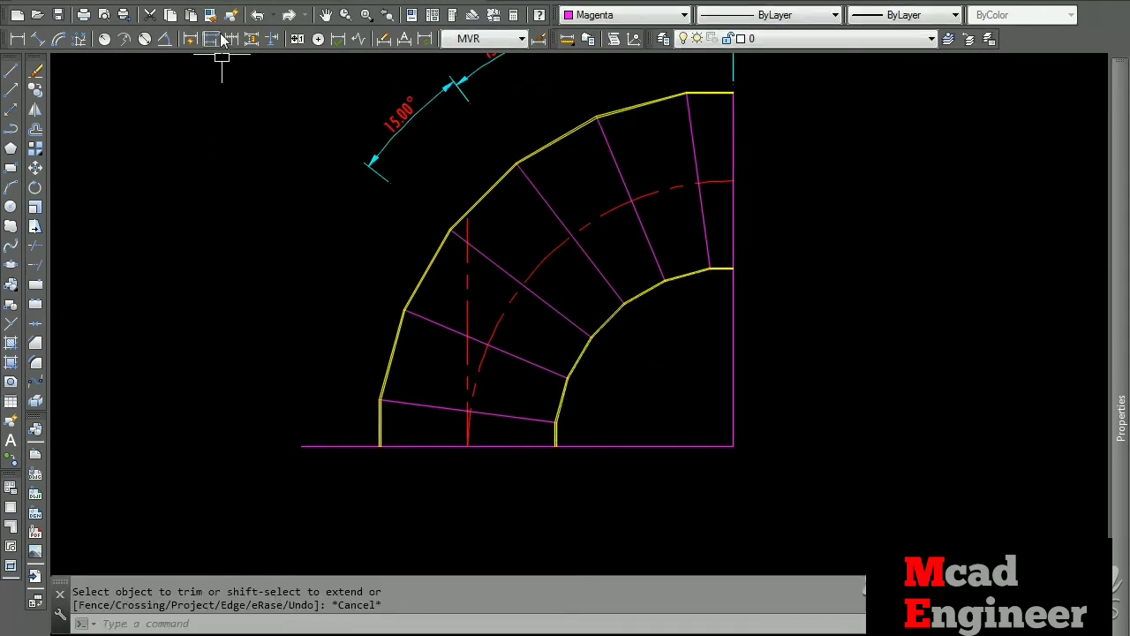
Match the magenta radial lines to the yellow wall's properties so they turn yellow.
click(210, 15)
click(394, 338)
click(422, 435)
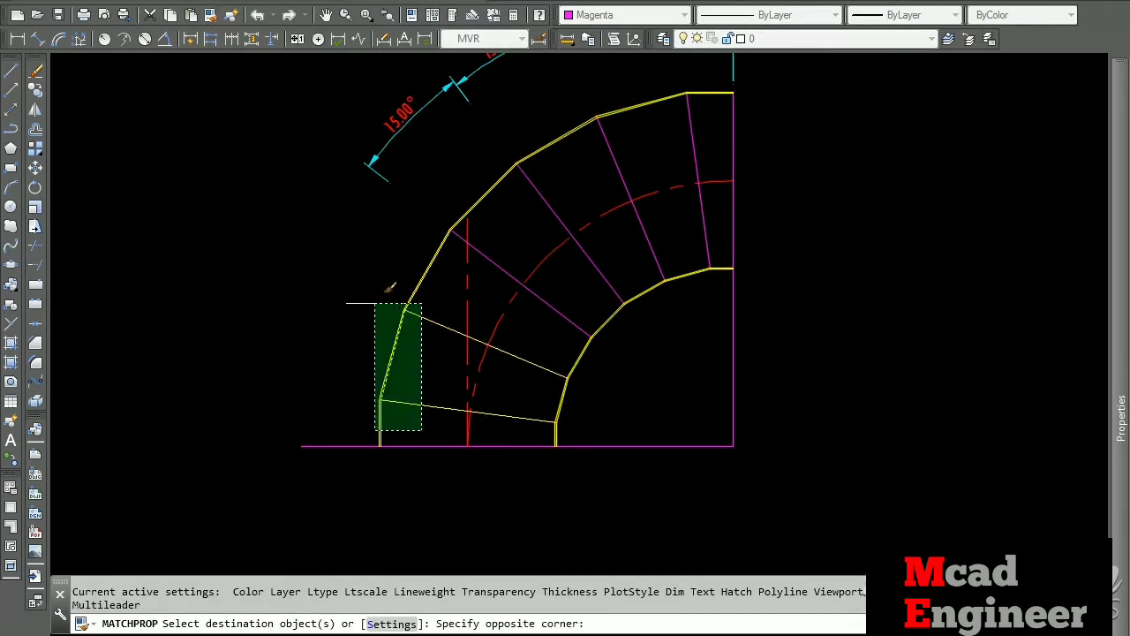
click(347, 300)
click(554, 212)
click(618, 161)
click(695, 141)
key(Escape)
Erase the red dashed vertical line.
click(469, 290)
key(Delete)
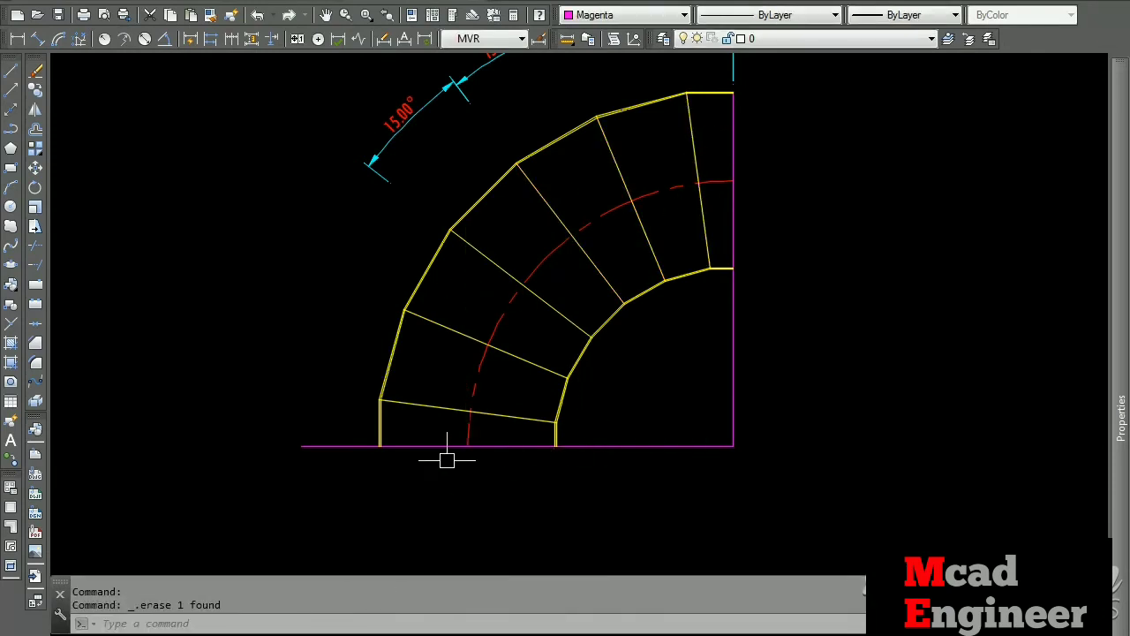
scroll(447, 459, up, 4)
Draw a new magenta base line from the left wall foot to the right wall foot.
click(10, 167)
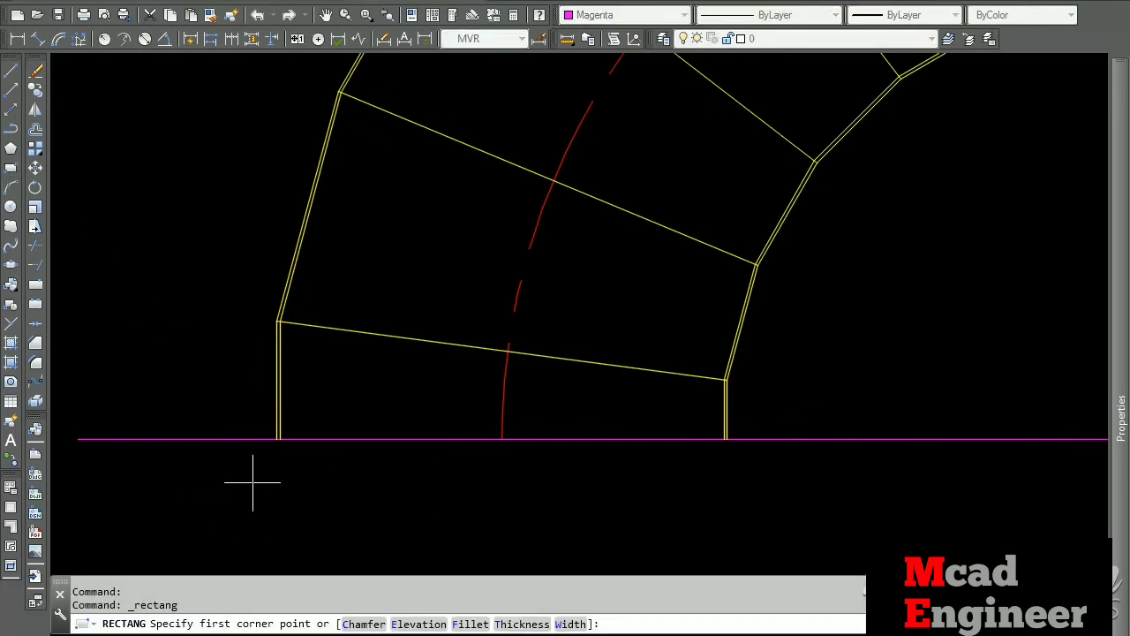
scroll(242, 469, up, 3)
key(Escape)
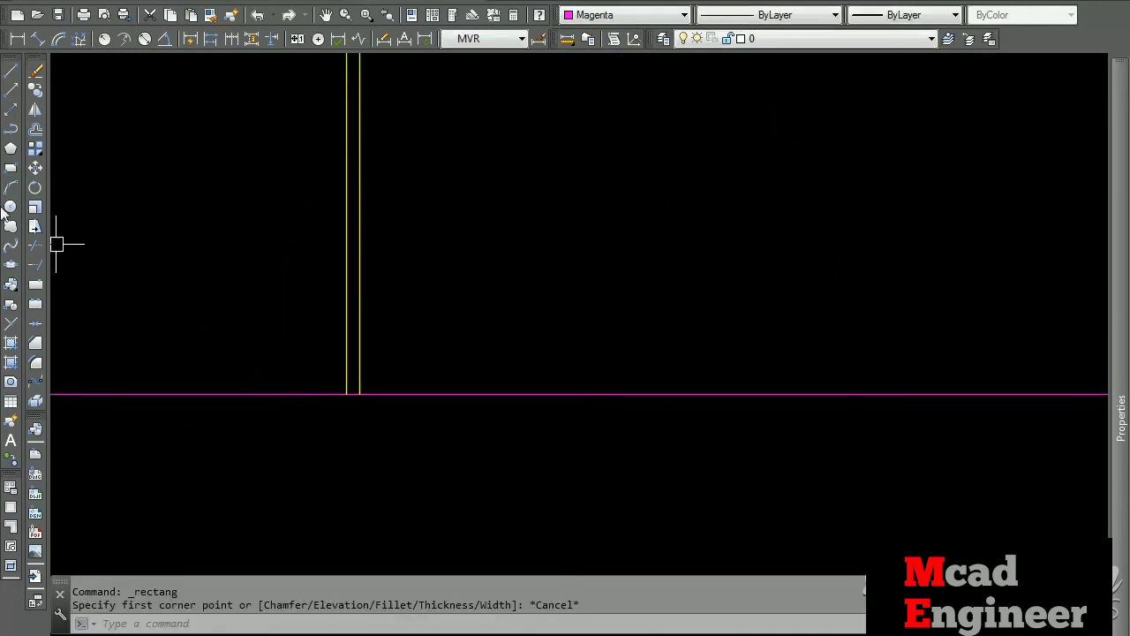
click(11, 70)
click(346, 394)
scroll(346, 393, down, 3)
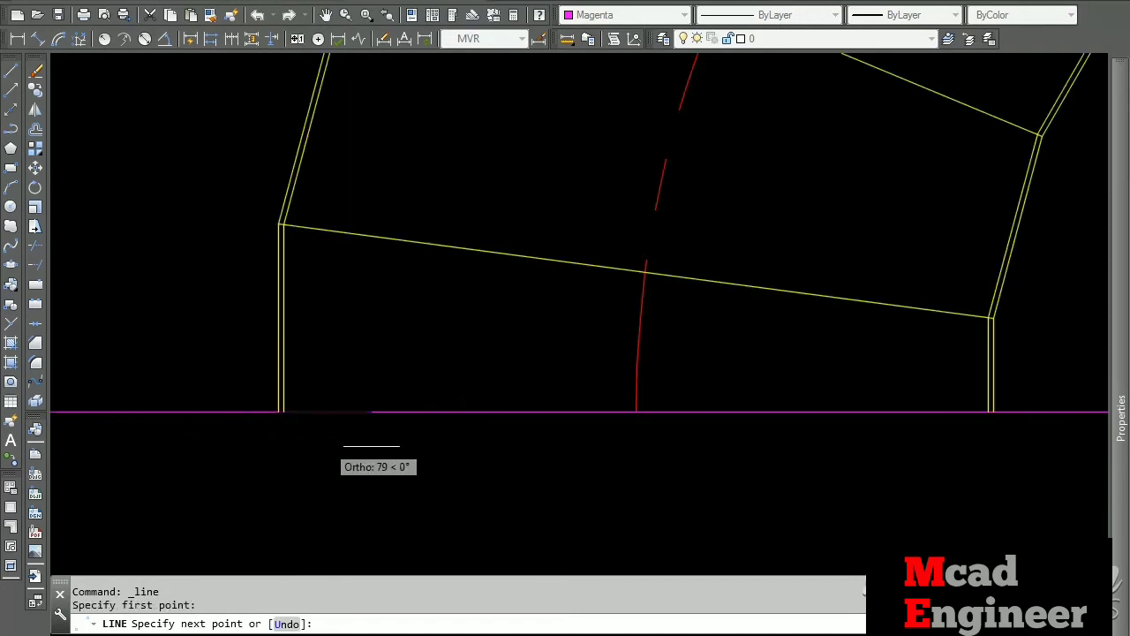
scroll(1003, 407, up, 3)
click(997, 412)
scroll(997, 412, down, 3)
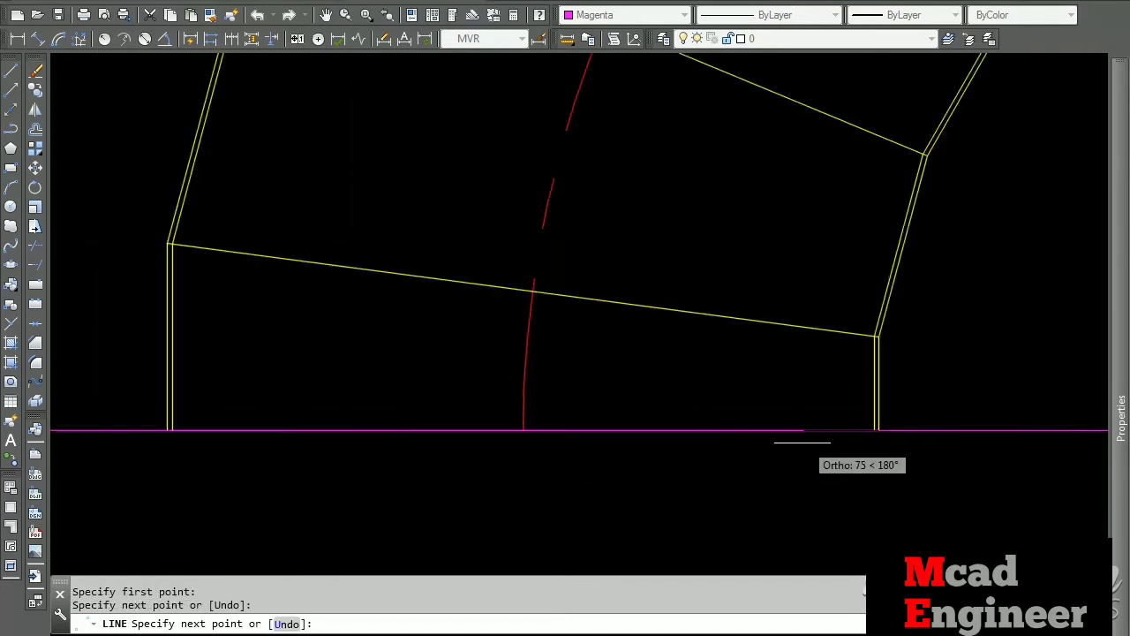
scroll(936, 439, down, 2)
key(Escape)
Erase the leftover old base line.
click(503, 434)
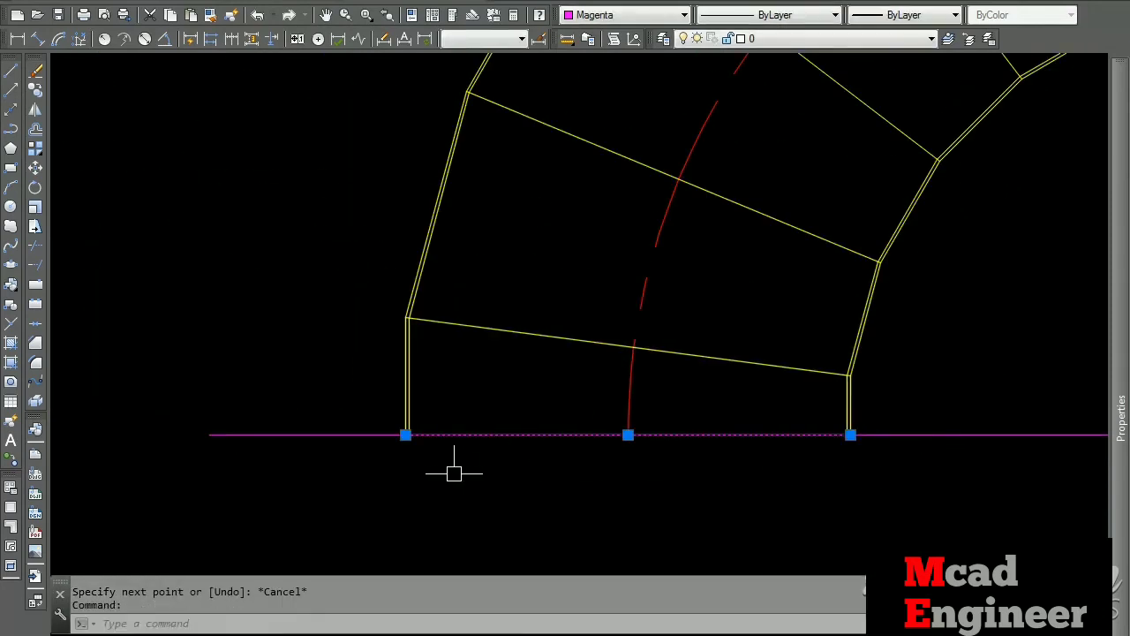
scroll(419, 450, up, 4)
mouse_move(427, 428)
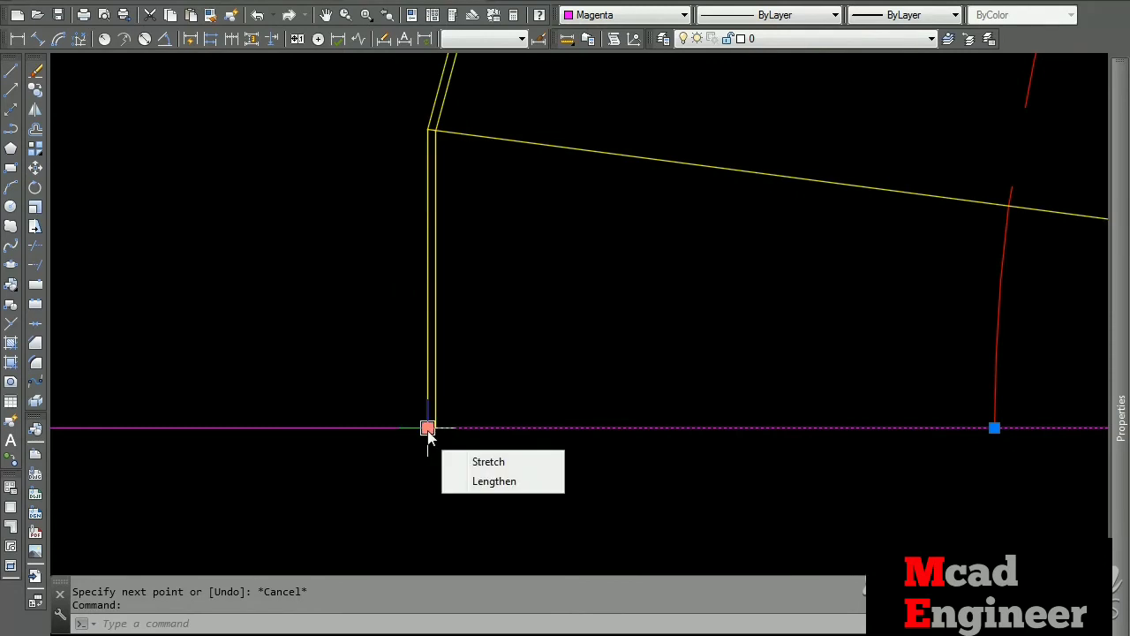
key(Escape)
click(350, 441)
click(56, 278)
click(35, 71)
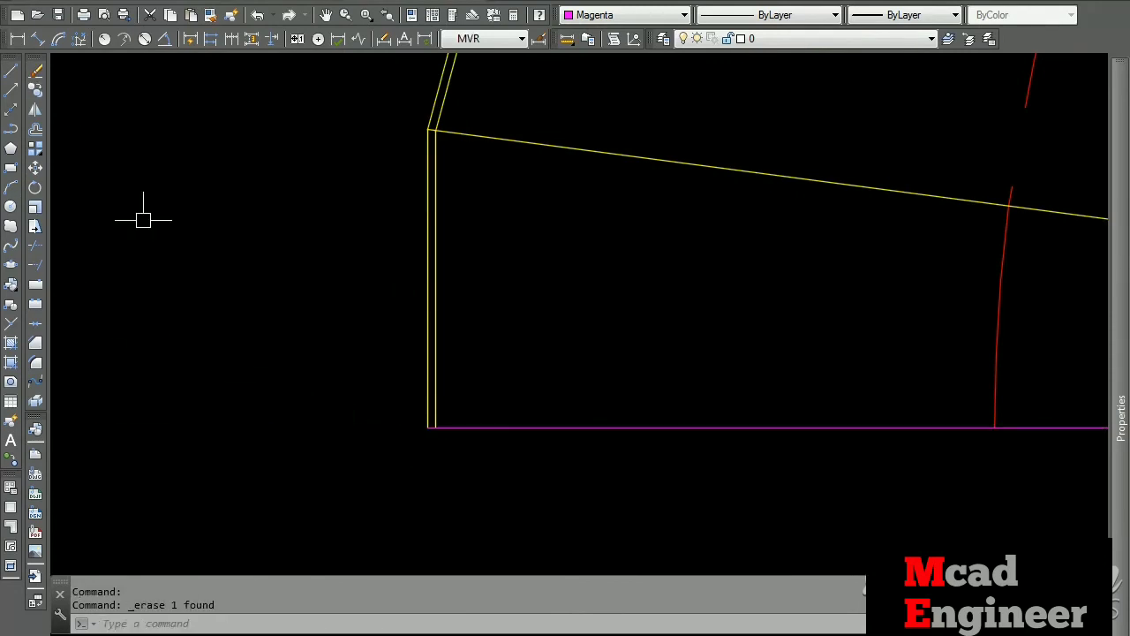
Grip-stretch both ends of the base line 76 units outward.
click(520, 428)
click(428, 429)
scroll(375, 461, up, 2)
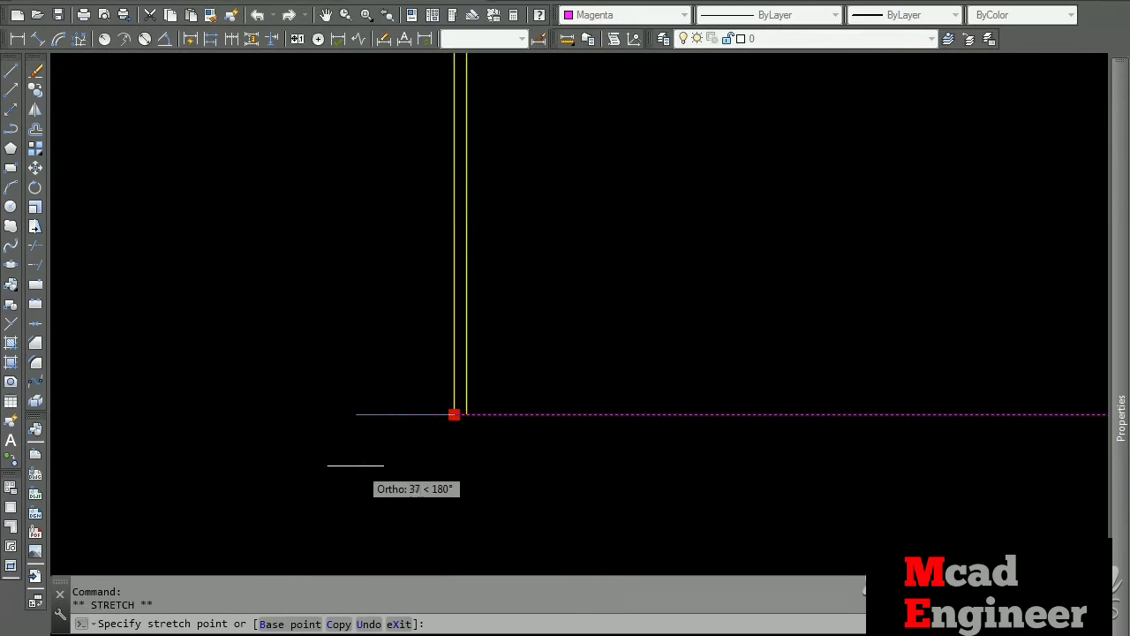
text(76)
key(Return)
scroll(293, 491, down, 3)
scroll(710, 452, up, 3)
click(711, 443)
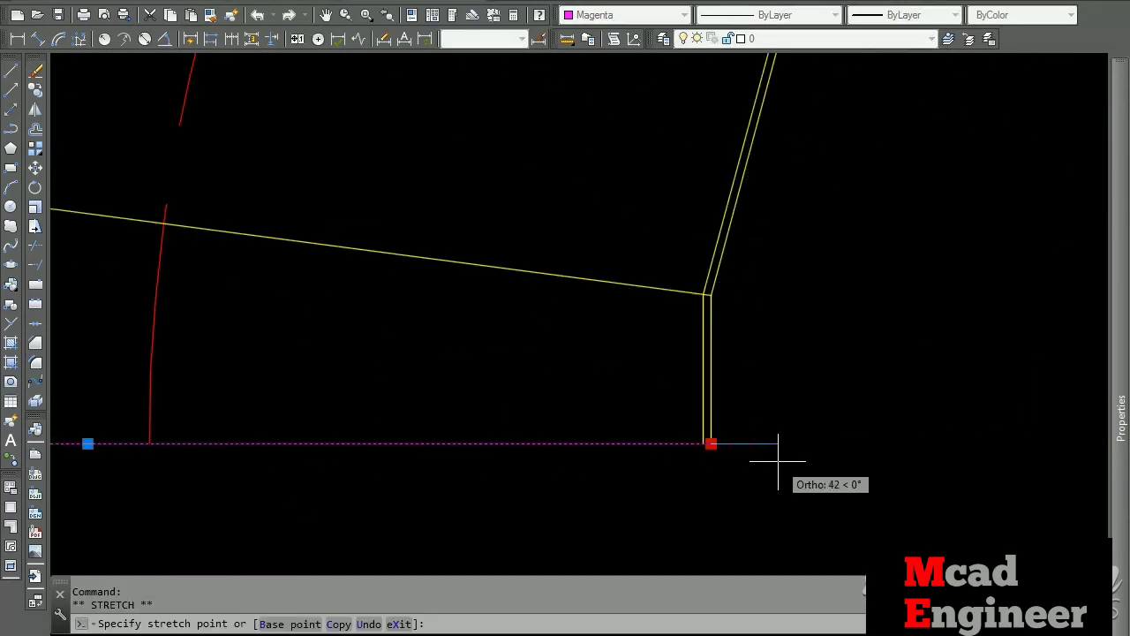
text(76)
key(Return)
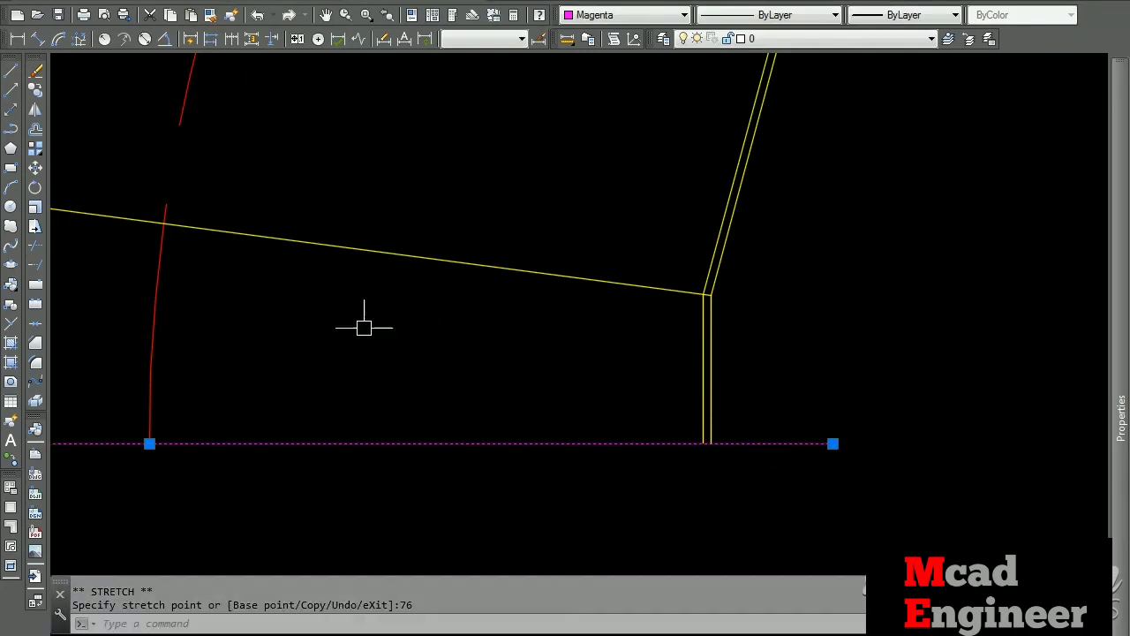
click(38, 131)
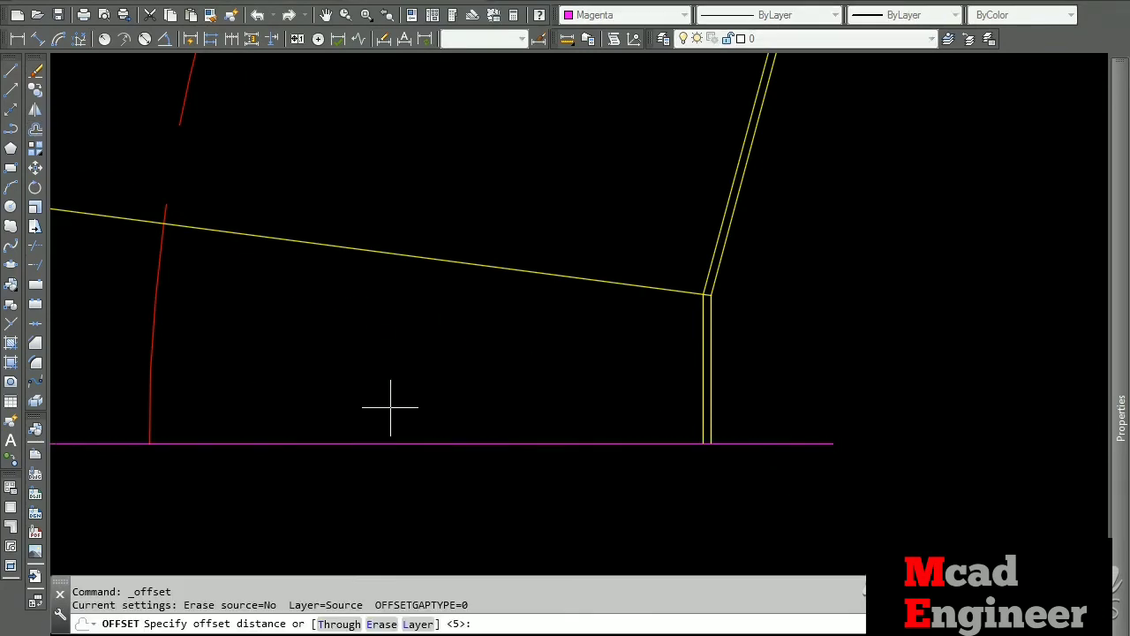
text(12)
Offset the base line 12 units upward.
key(Return)
click(442, 443)
click(529, 362)
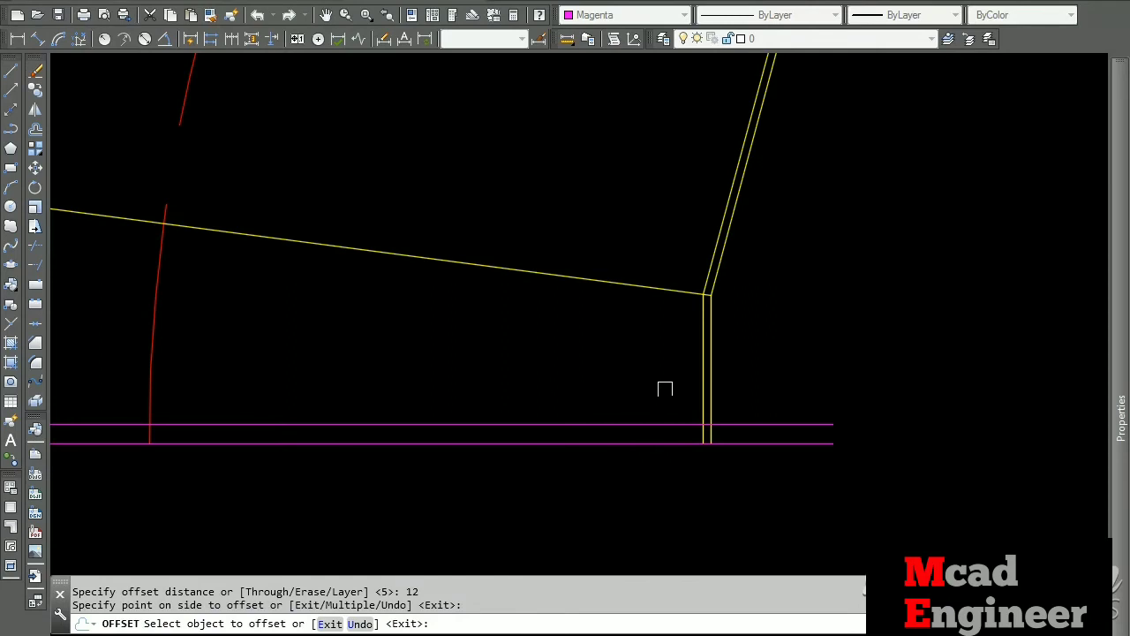
key(Escape)
Draw the flange rectangle between the offset and base lines, deleting duplicate horizontal lines.
click(11, 167)
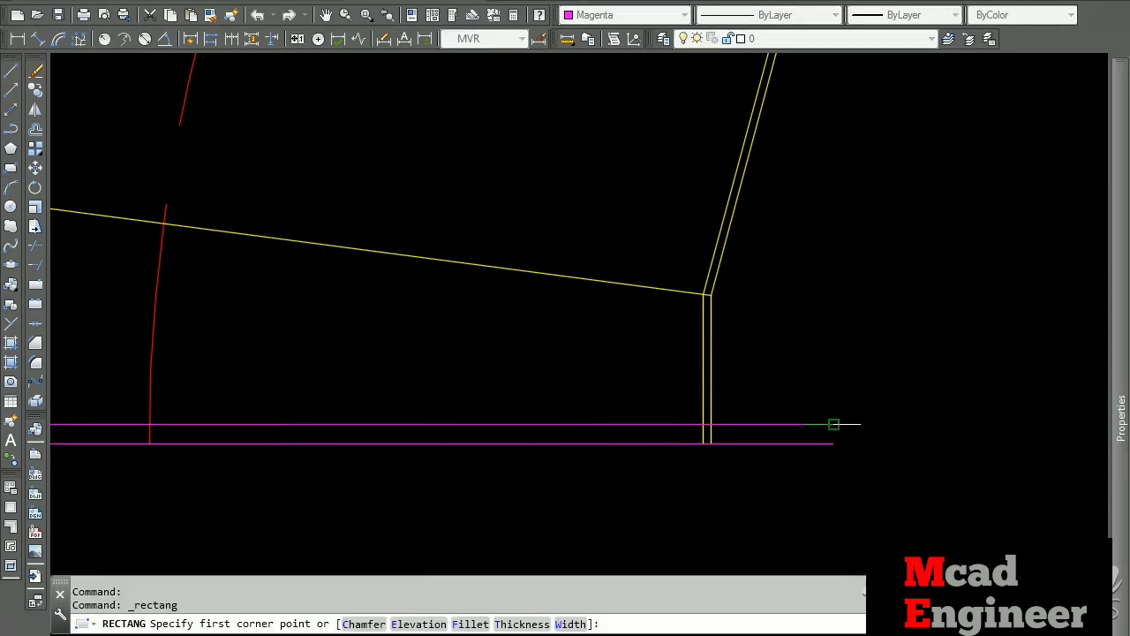
click(834, 425)
scroll(875, 429, down, 4)
scroll(530, 434, up, 4)
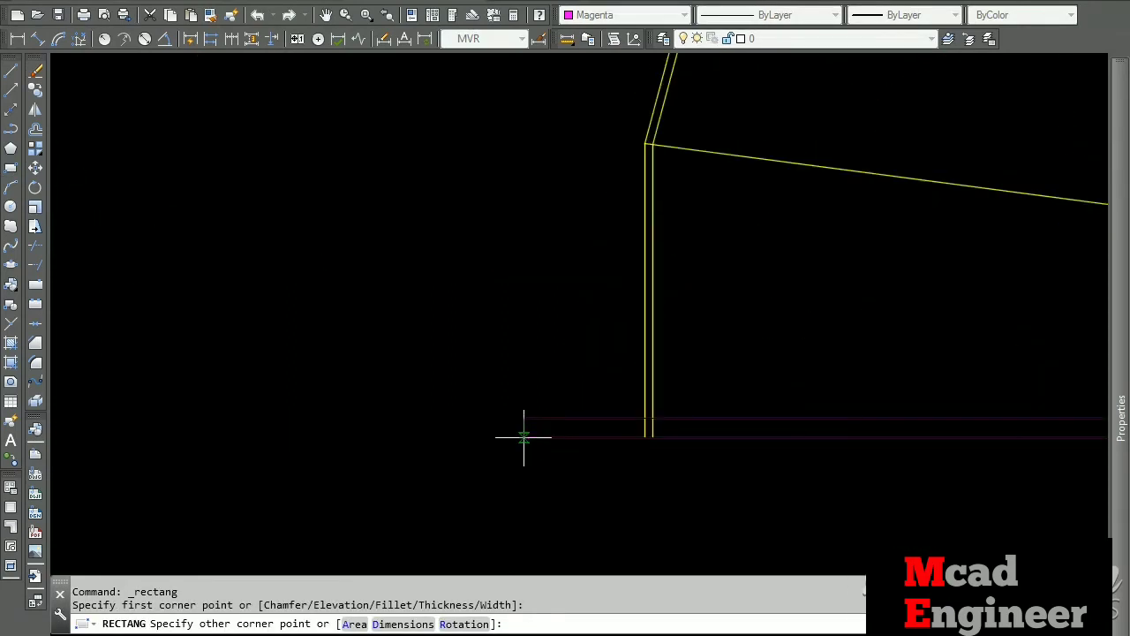
click(524, 436)
scroll(597, 430, up, 3)
click(517, 423)
click(481, 367)
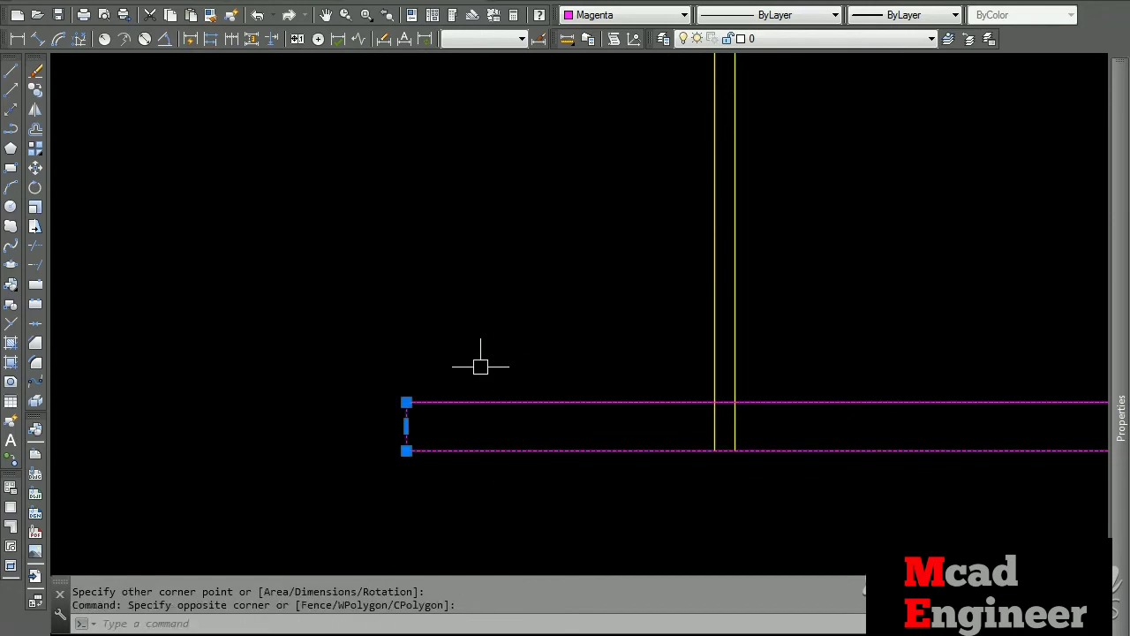
shift+click(442, 436)
shift+click(384, 419)
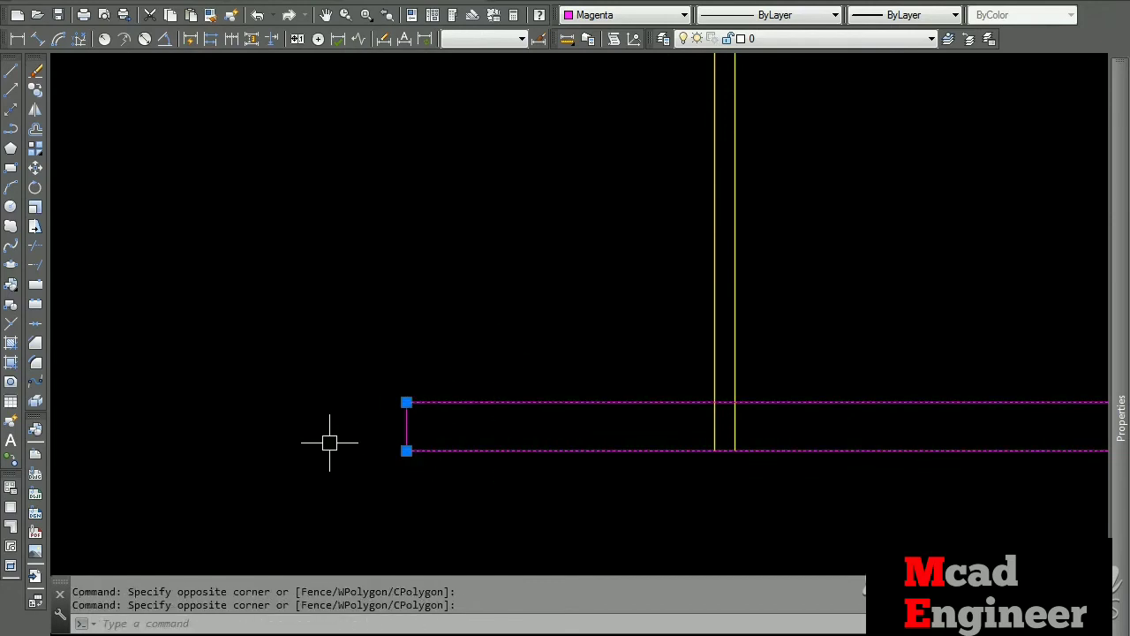
key(Delete)
Draw a vertical line at the flange's left end and move it 75 units right.
click(11, 70)
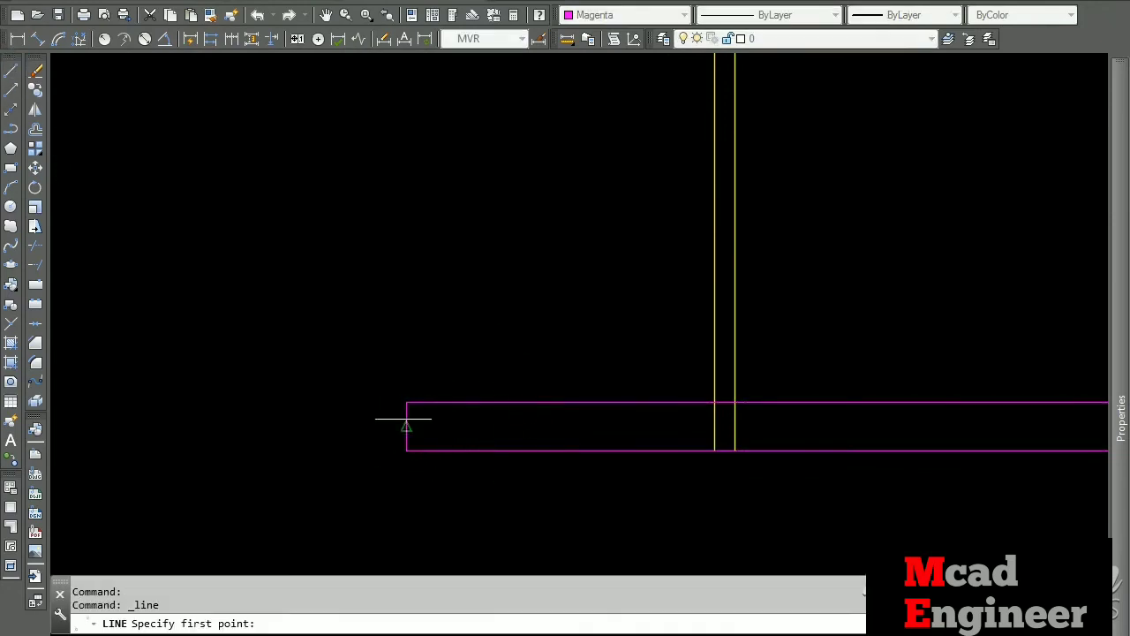
click(406, 403)
click(407, 450)
key(Return)
click(366, 336)
click(455, 477)
click(249, 253)
click(115, 240)
click(35, 168)
click(250, 263)
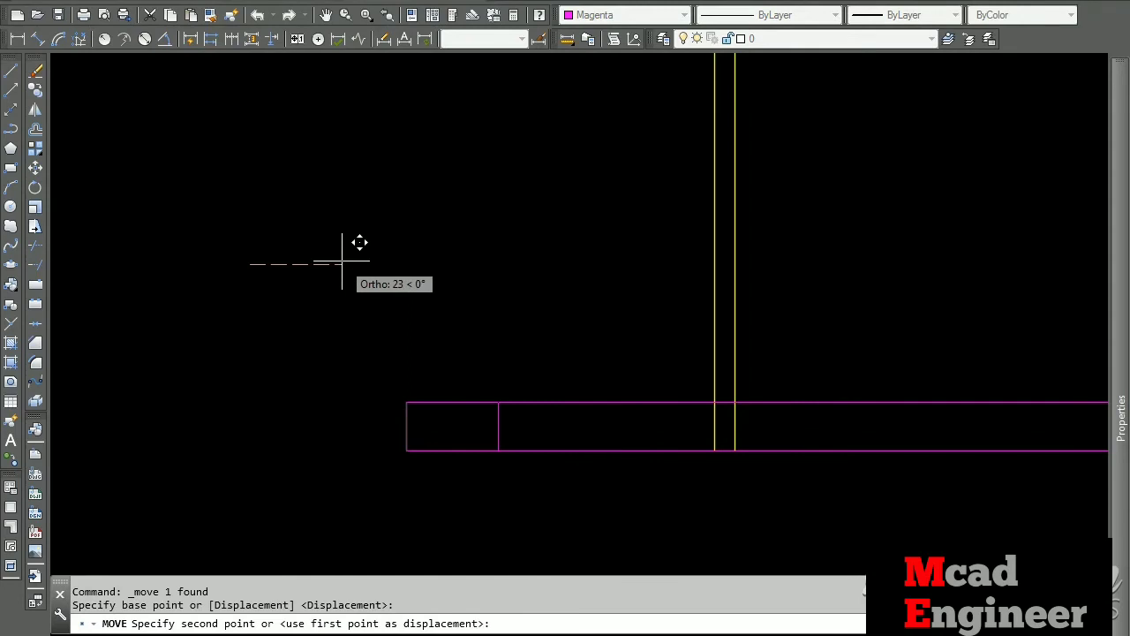
text(75)
key(Return)
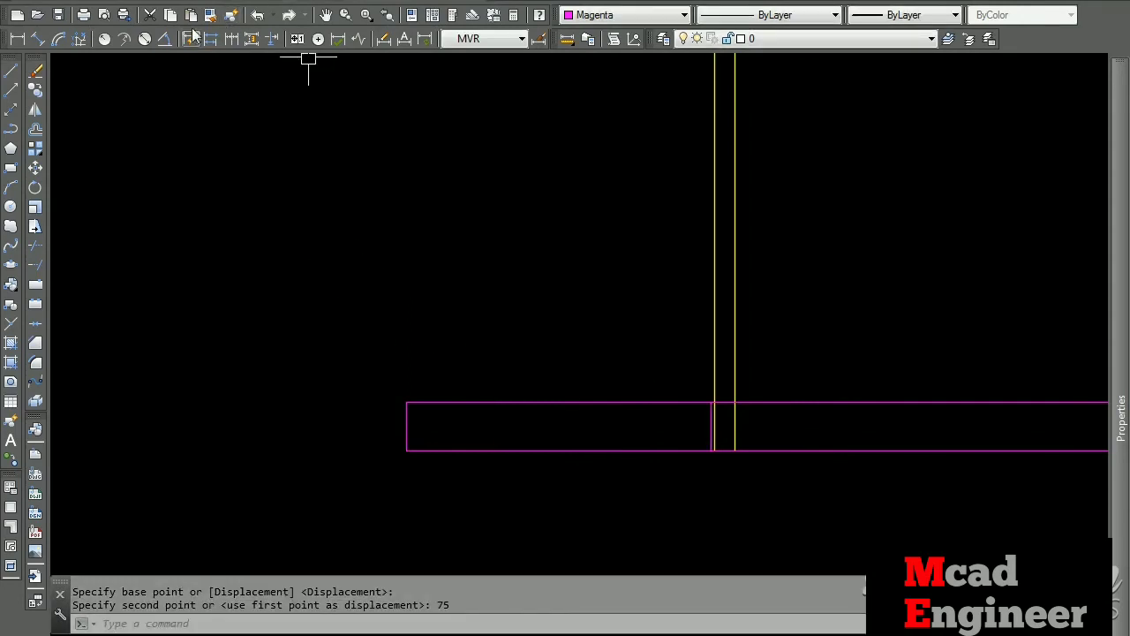
Make the magenta flange rectangle lines yellow by matching a yellow duct line.
click(211, 15)
click(715, 192)
click(656, 480)
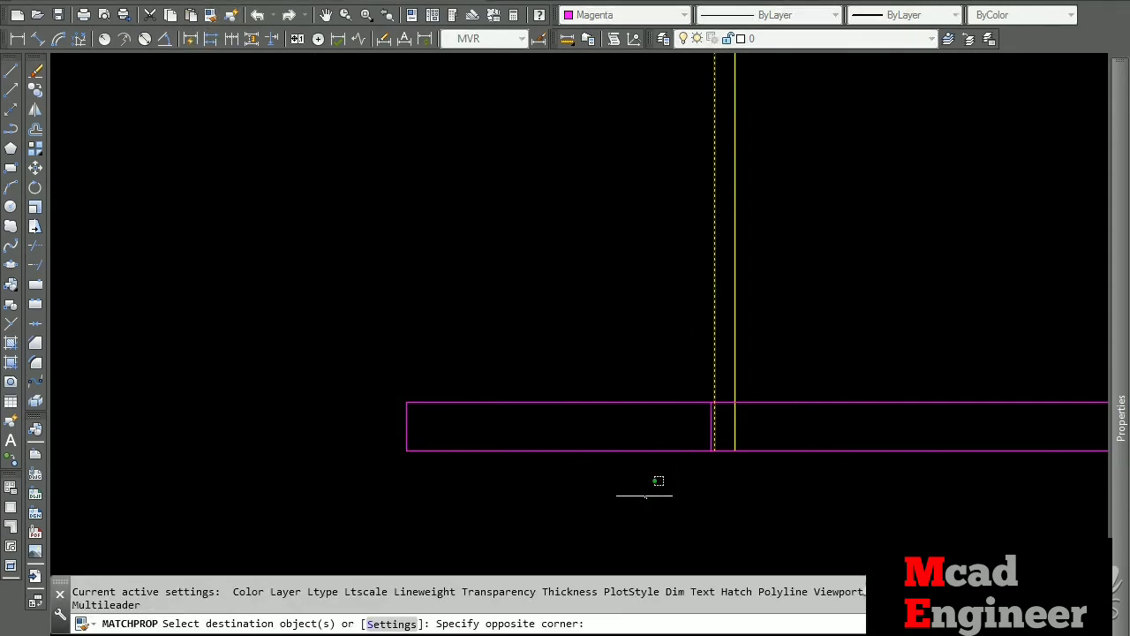
click(561, 331)
click(545, 347)
click(854, 486)
scroll(577, 427, down, 1)
scroll(672, 441, down, 2)
Mirror the line near the plate's left end across to the opposite end.
scroll(469, 403, up, 3)
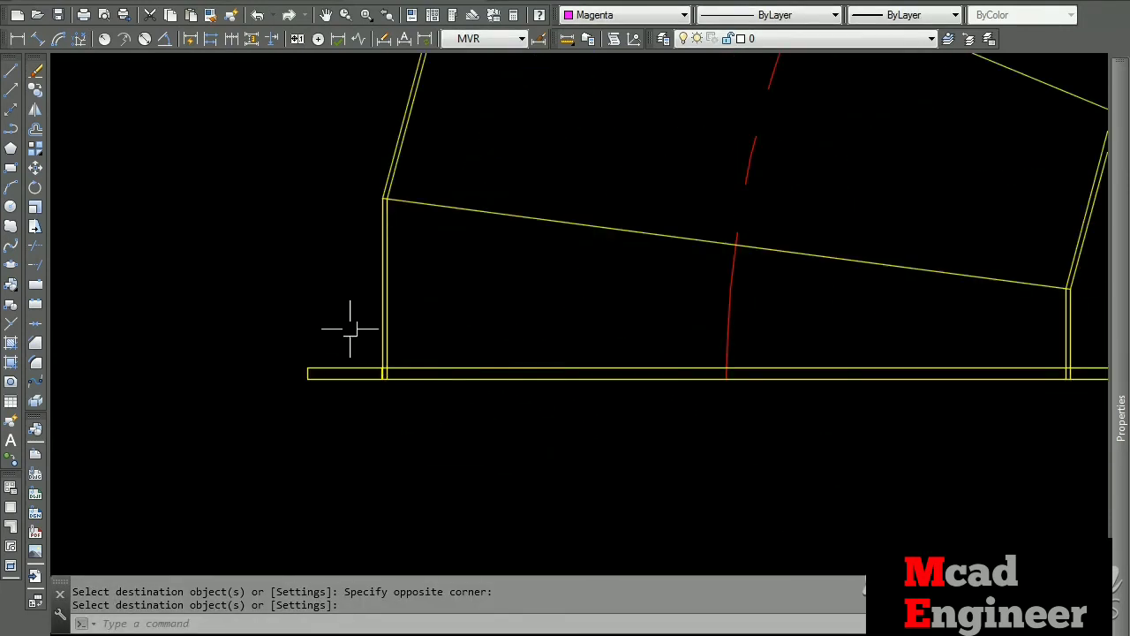
key(Return)
click(325, 336)
click(37, 111)
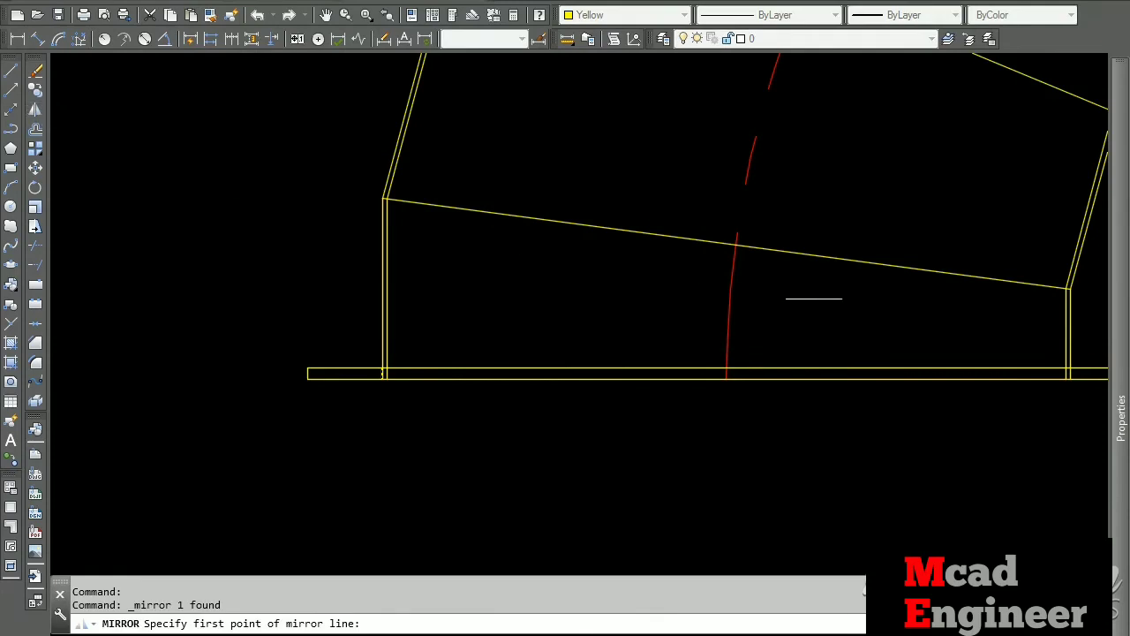
scroll(756, 389, up, 3)
click(675, 362)
click(663, 416)
scroll(644, 361, down, 5)
scroll(858, 352, up, 7)
scroll(790, 351, down, 8)
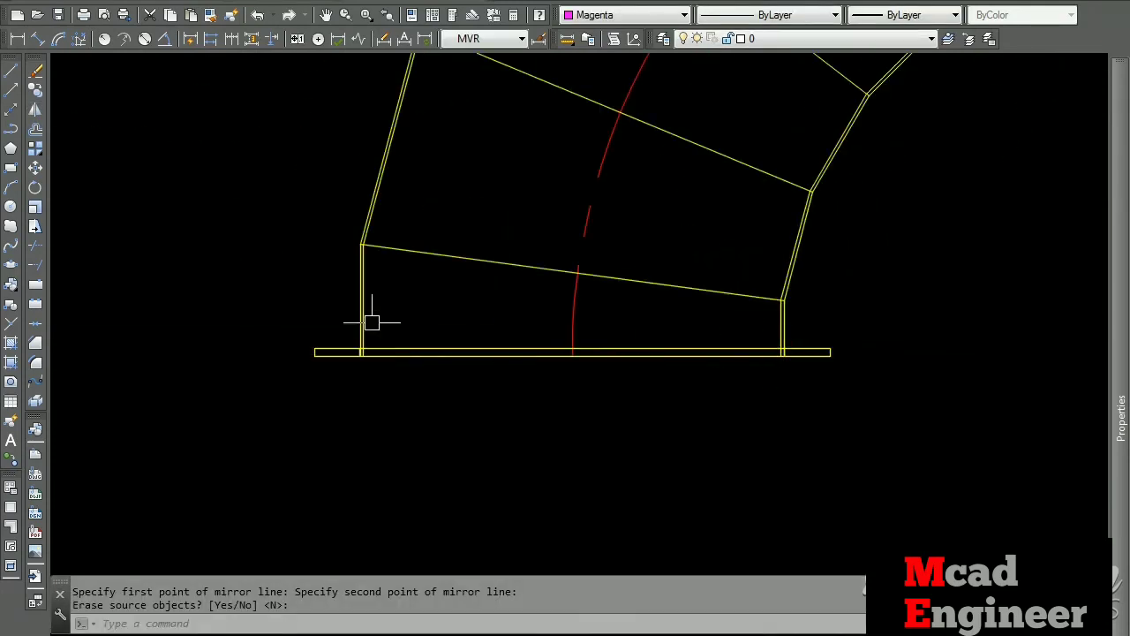
Erase the magenta vertical line at the bend's upper opening.
click(270, 316)
scroll(428, 394, down, 6)
key(Escape)
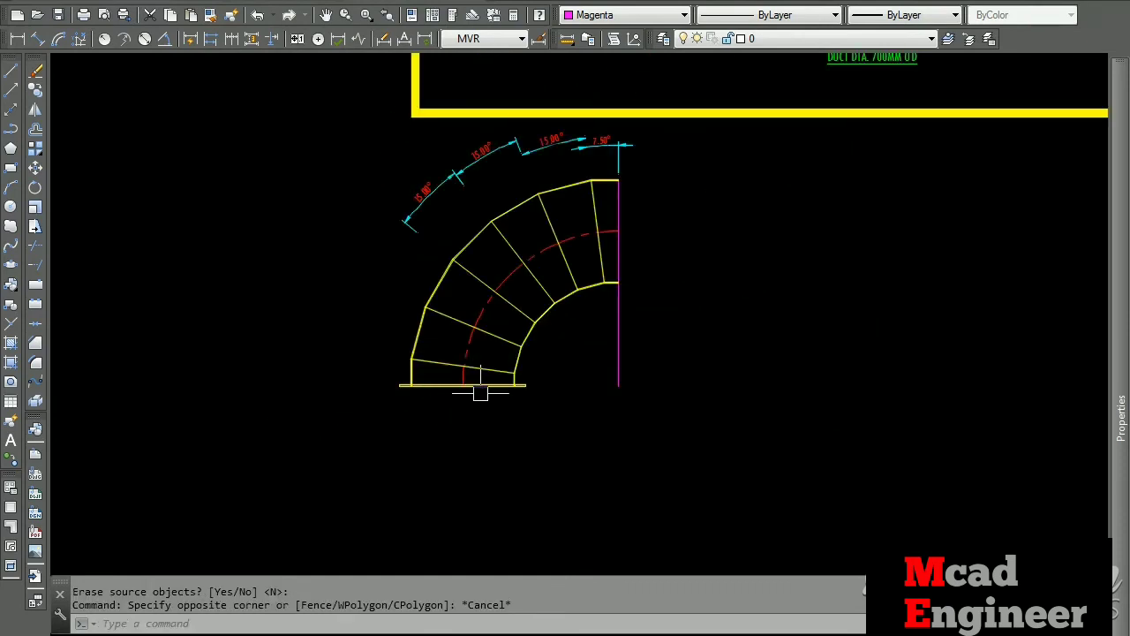
scroll(593, 333, up, 2)
click(642, 325)
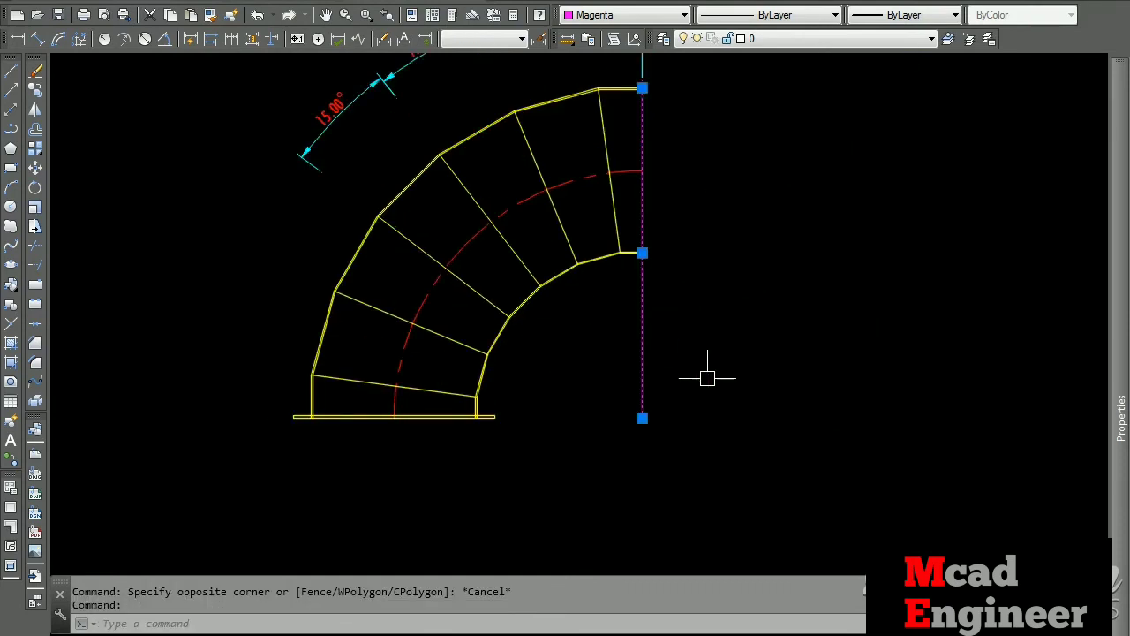
click(37, 71)
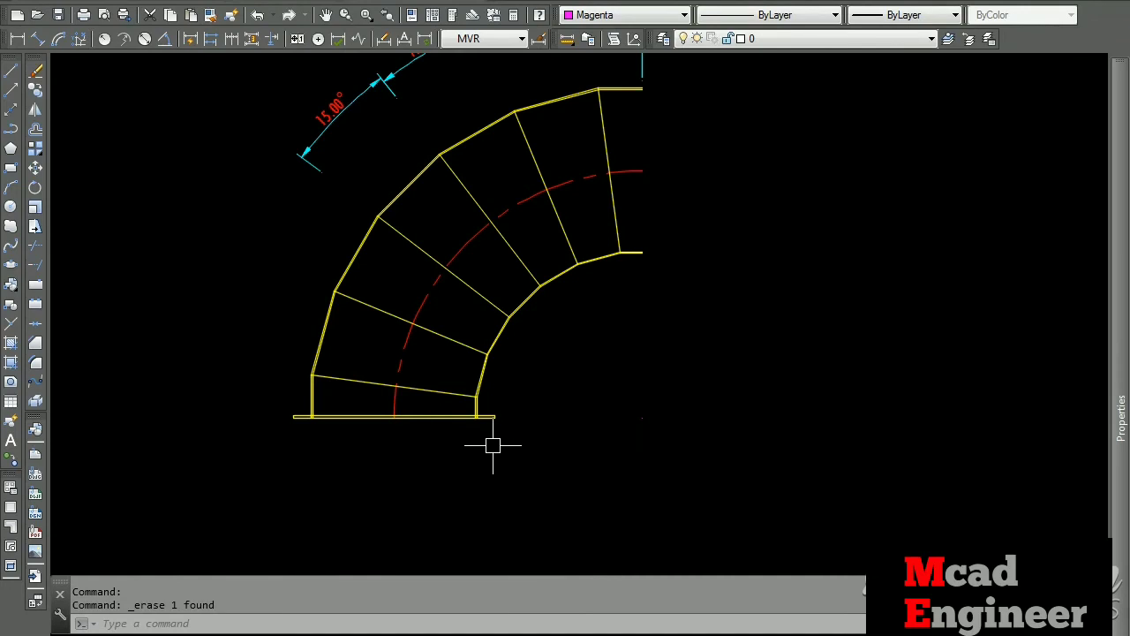
scroll(374, 444, up, 2)
click(232, 385)
click(637, 455)
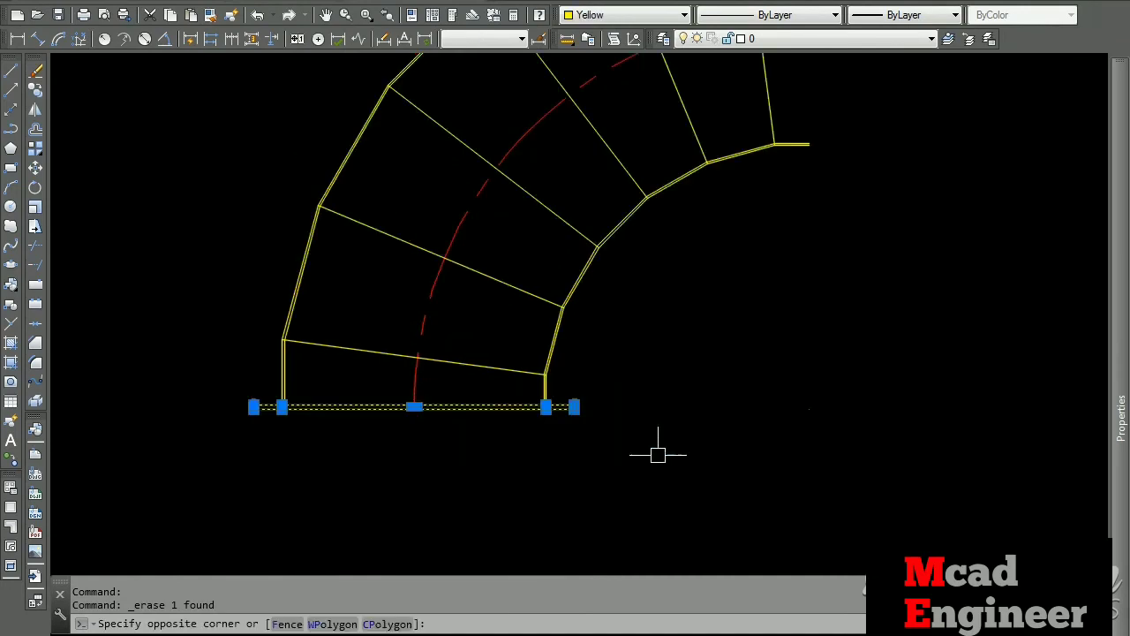
Start MIRROR and window-select the bottom flange lines.
key(Escape)
click(36, 112)
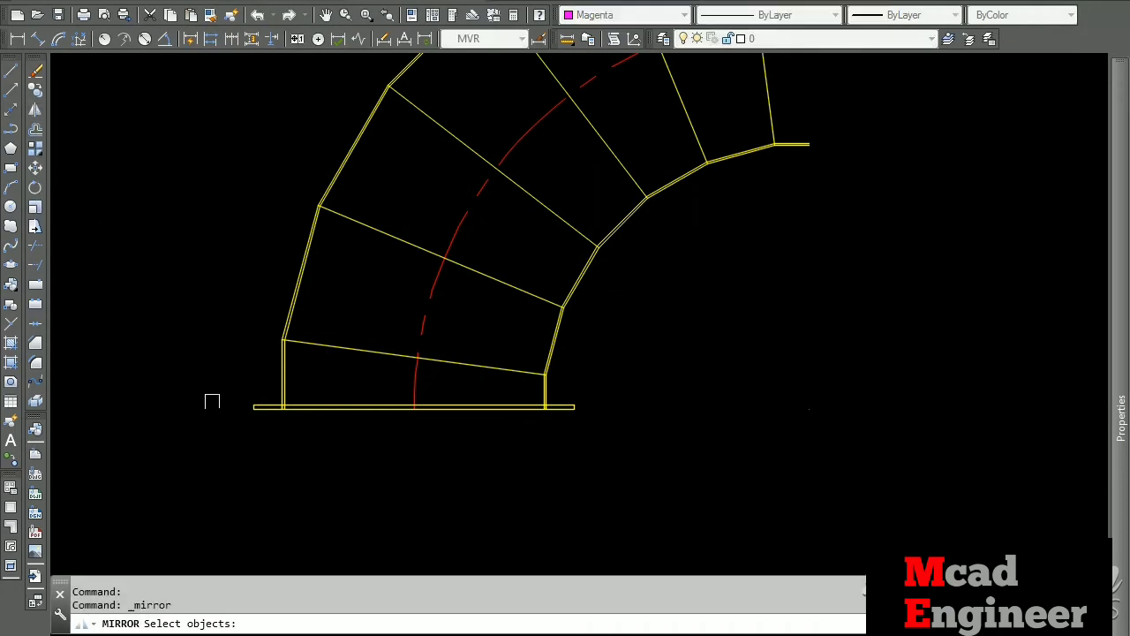
click(225, 378)
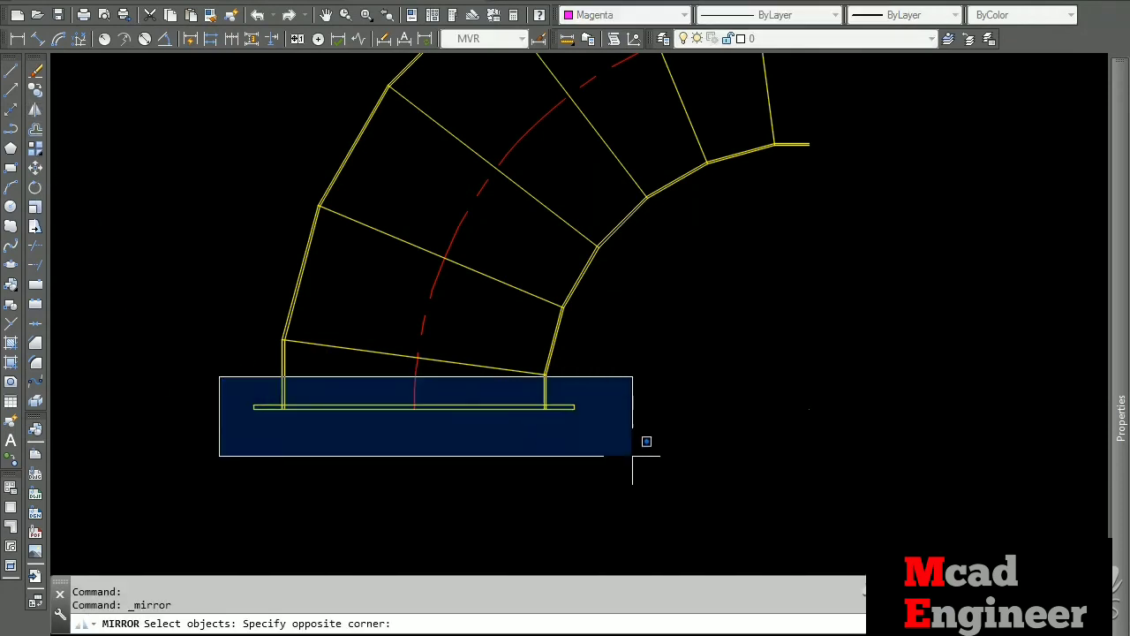
click(632, 456)
key(Return)
scroll(548, 392, down, 2)
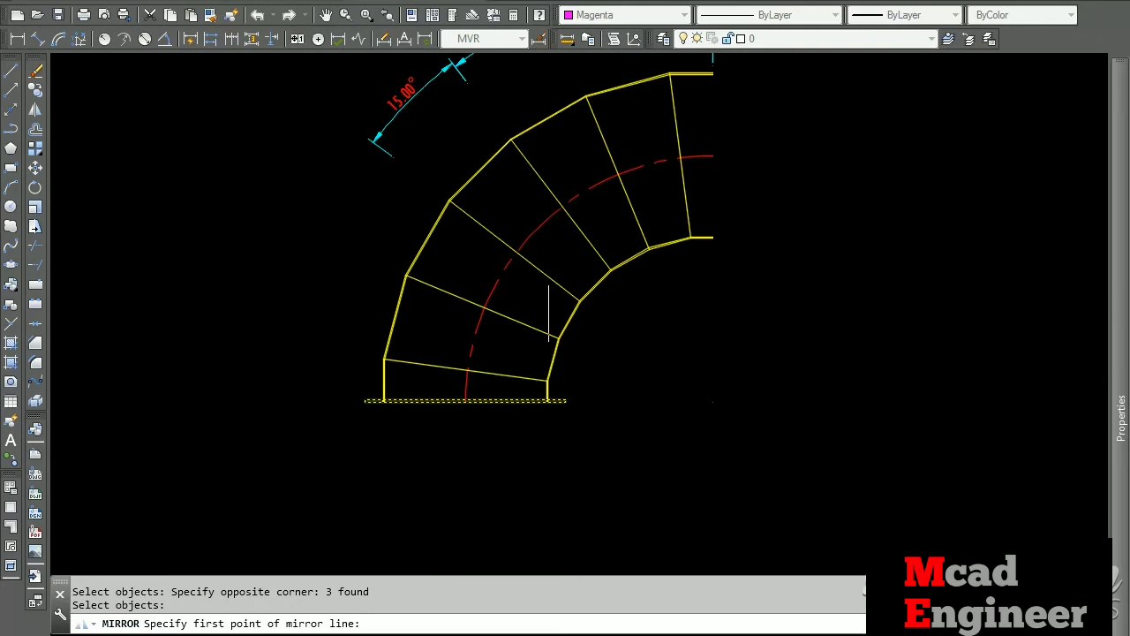
Mirror the flange across a diagonal line through the bend's corner, keeping the original.
click(566, 402)
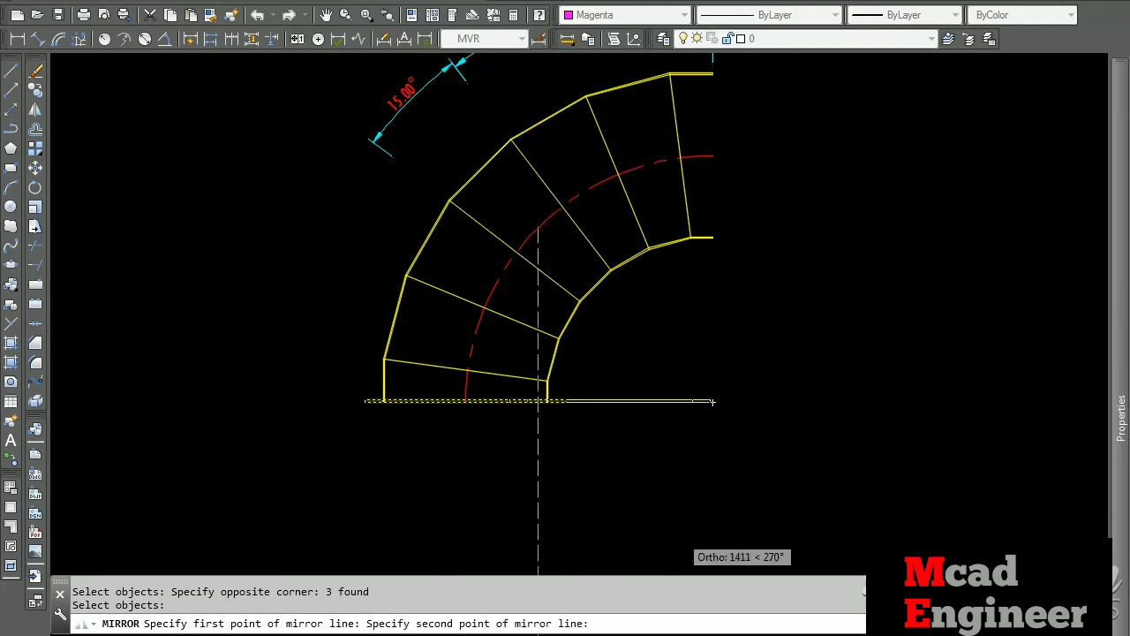
key(F8)
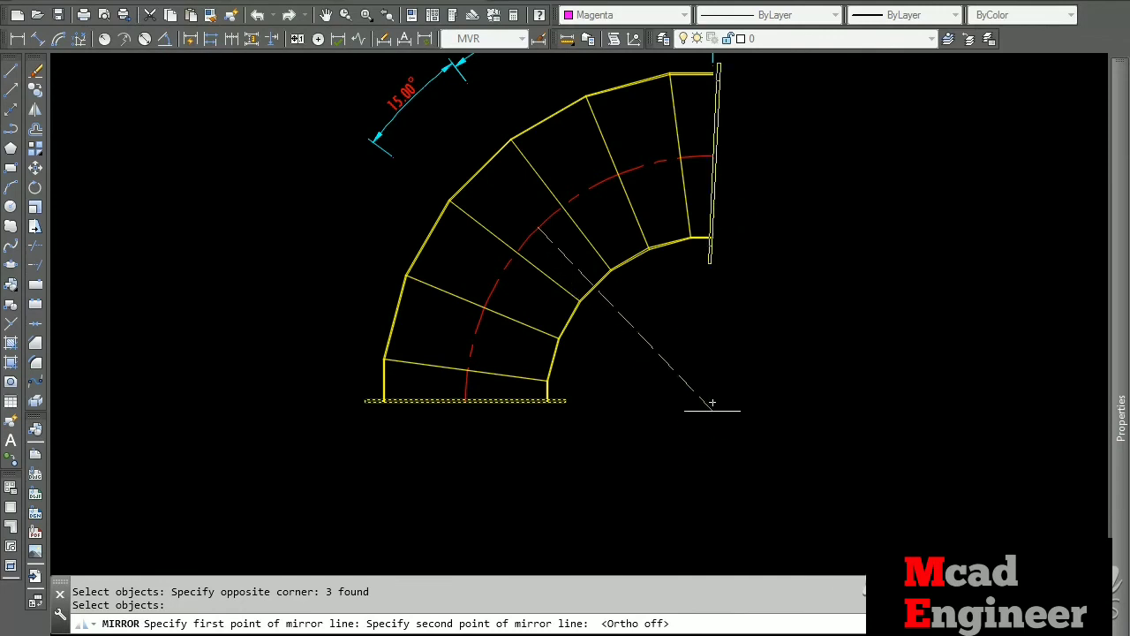
click(712, 401)
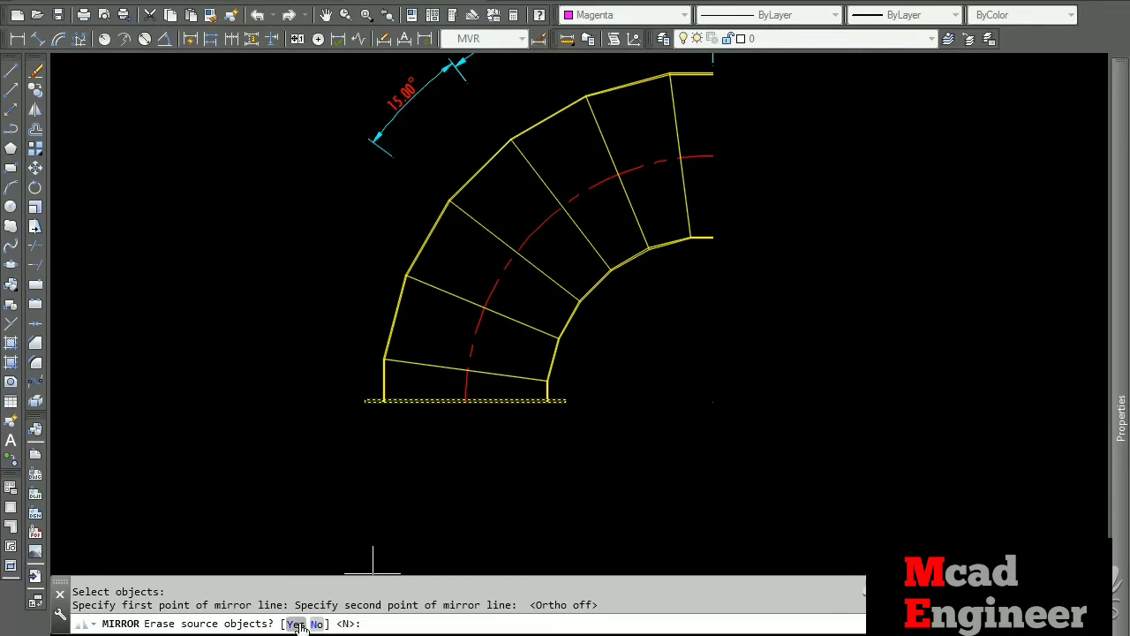
click(317, 625)
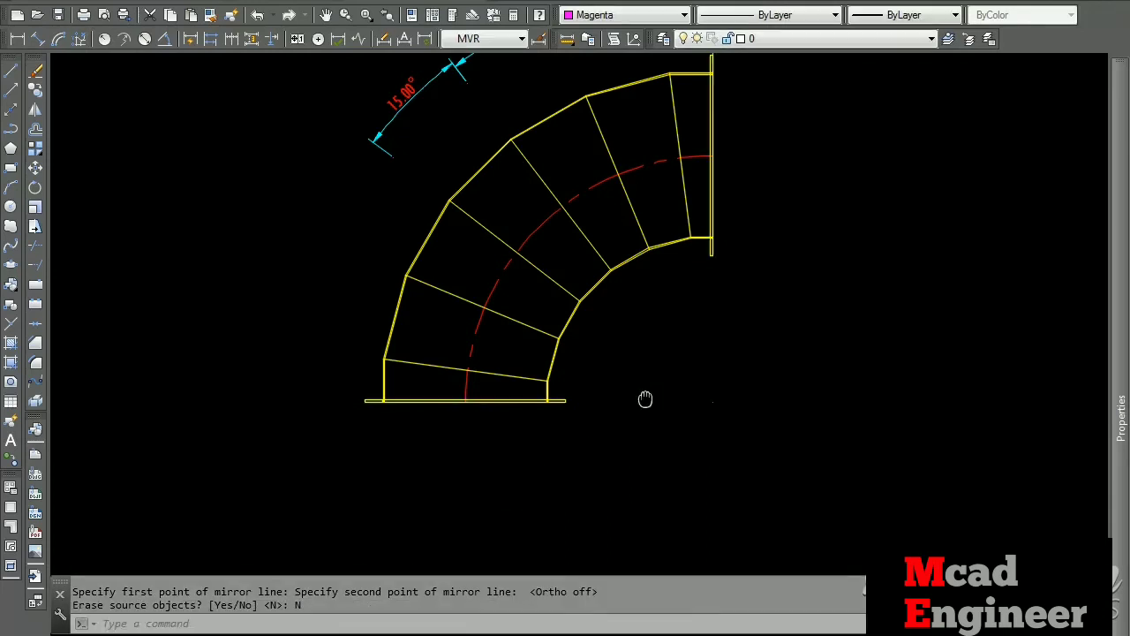
scroll(658, 371, down, 1)
scroll(636, 222, down, 1)
scroll(664, 250, up, 3)
key(Escape)
Erase the four 15.00° and 7.50° angular dimensions around the bend.
click(658, 248)
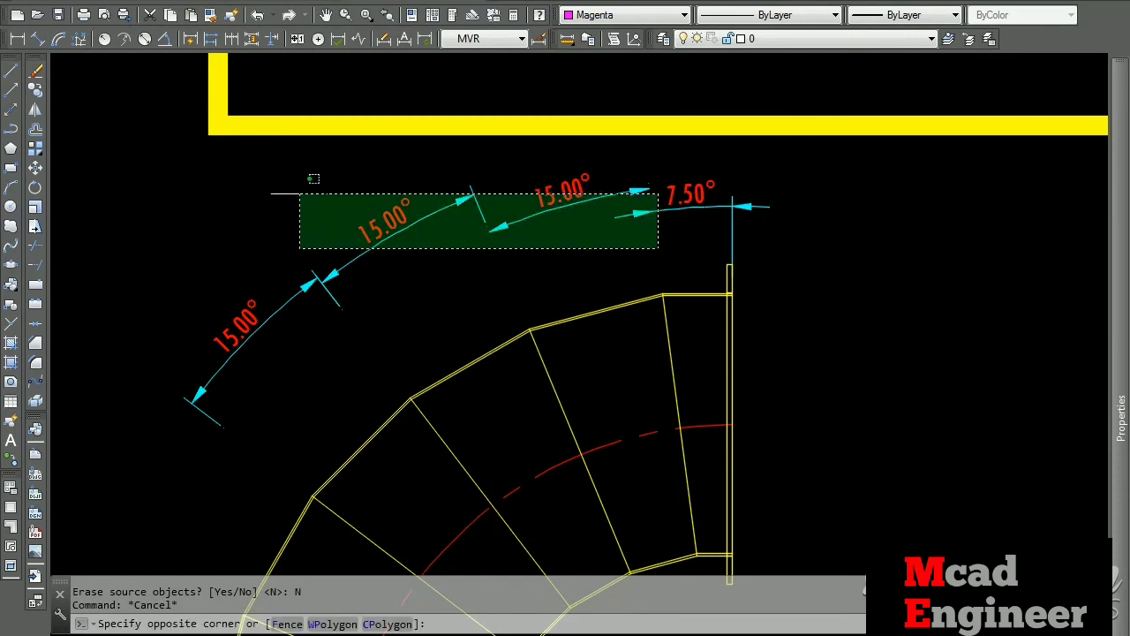
click(301, 192)
click(282, 335)
click(254, 316)
key(Delete)
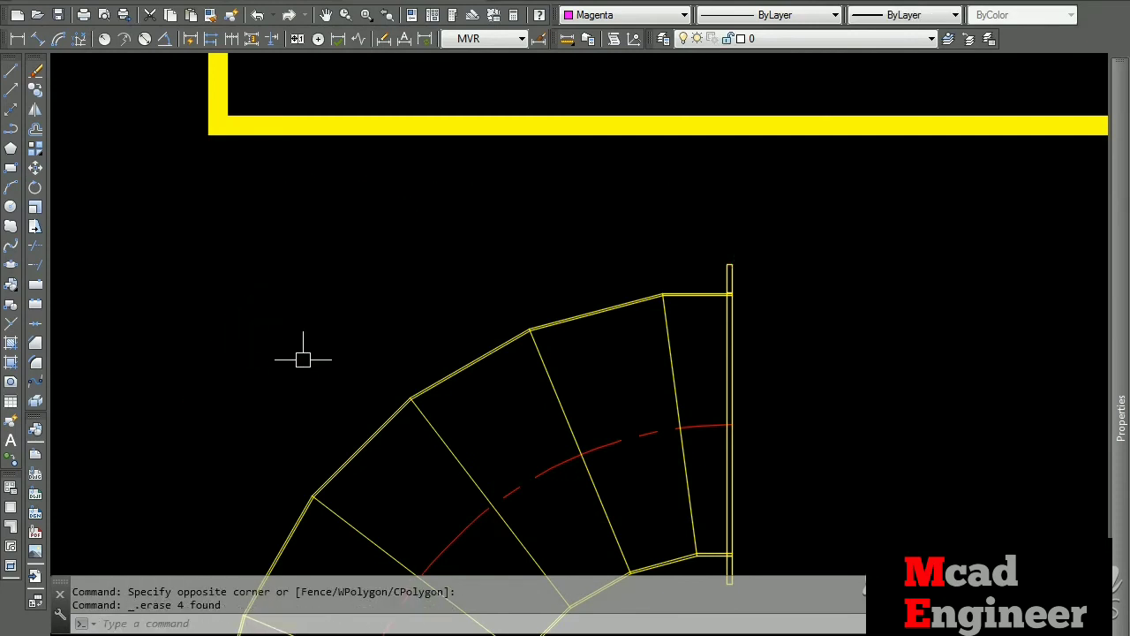
scroll(397, 296, down, 5)
scroll(454, 260, up, 2)
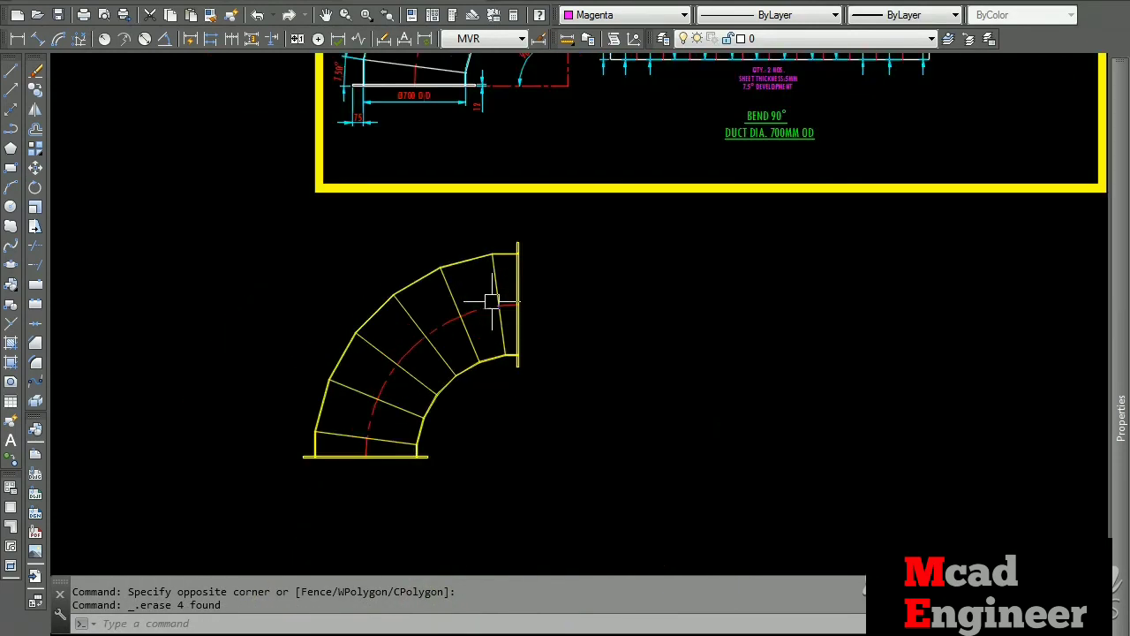
scroll(504, 429, down, 2)
scroll(504, 429, up, 2)
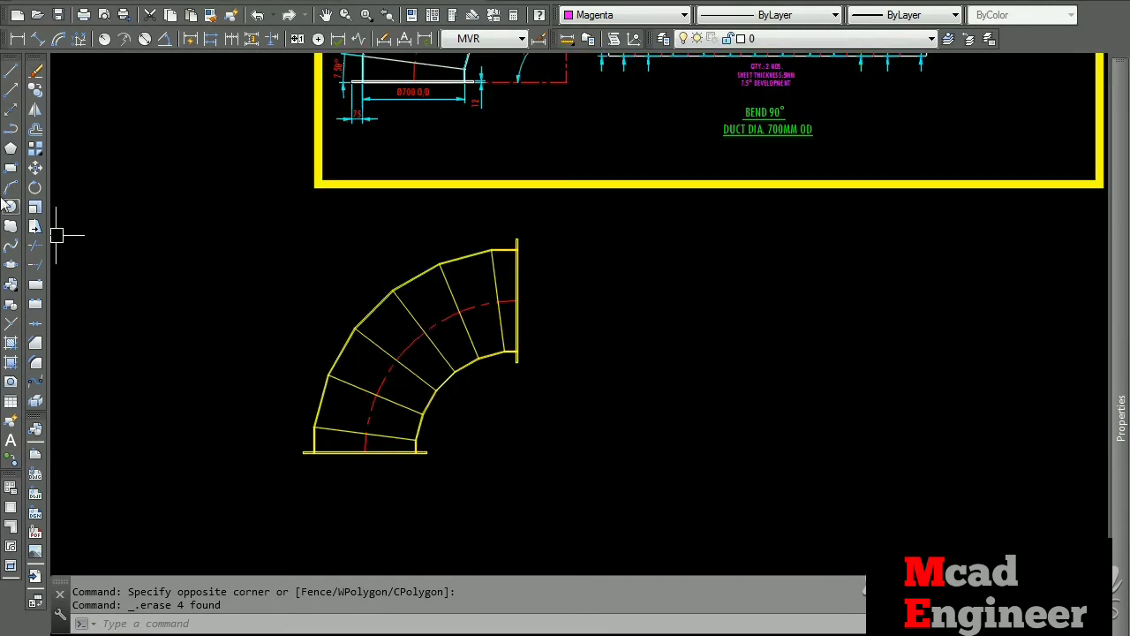
click(17, 38)
Draw a horizontal magenta line from the bottom flange's right end with Ortho on.
scroll(434, 448, up, 4)
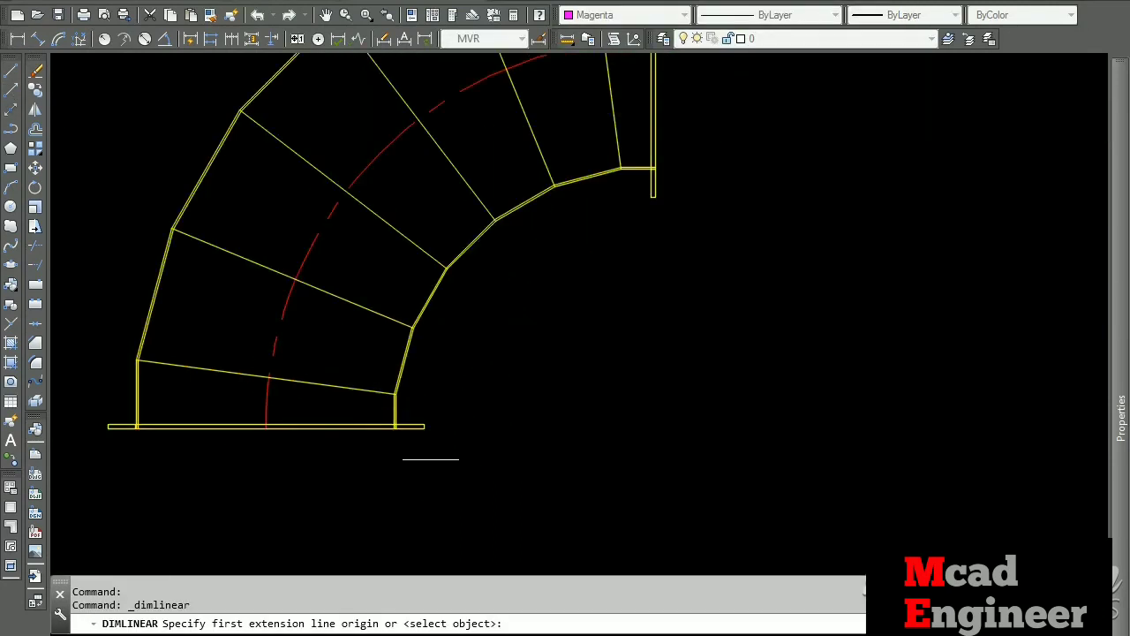
scroll(415, 499, up, 3)
click(11, 70)
click(417, 413)
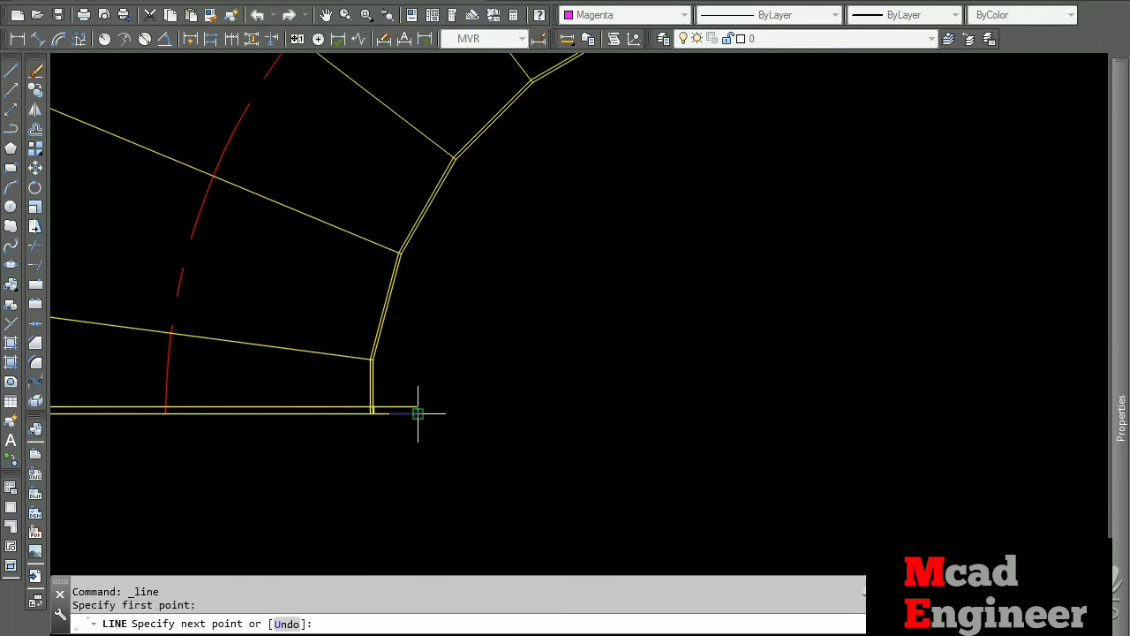
key(F8)
click(757, 411)
key(Return)
Draw a vertical magenta line running down from below the upper flange.
scroll(762, 369, down, 3)
key(Return)
scroll(758, 302, up, 3)
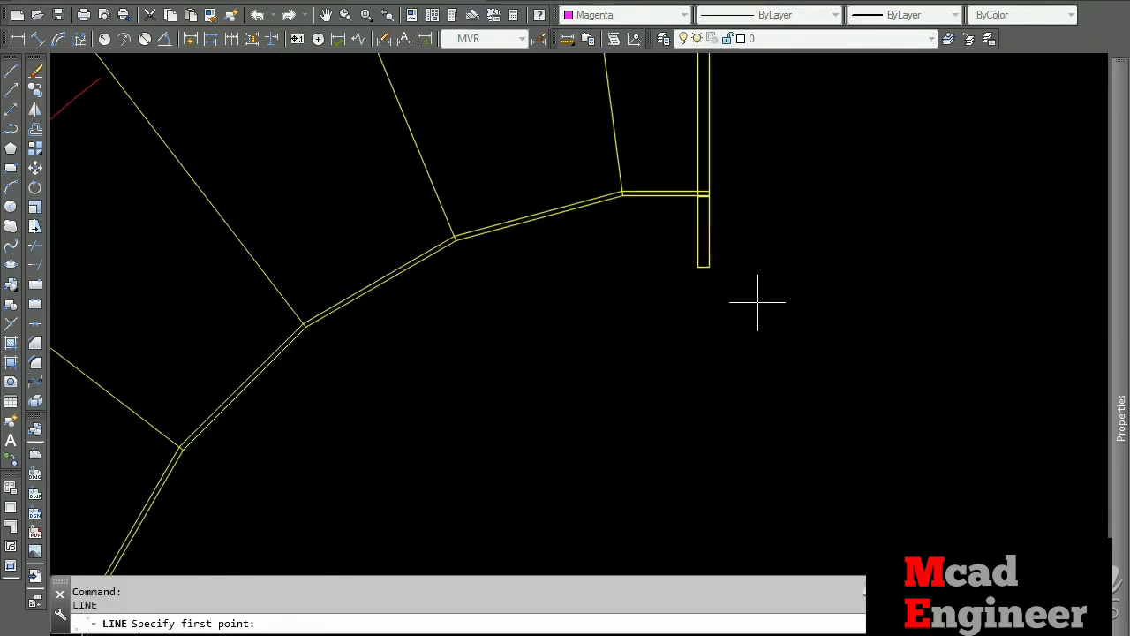
click(709, 265)
scroll(709, 266, down, 3)
scroll(697, 256, up, 3)
key(Escape)
key(Return)
click(682, 252)
scroll(678, 248, down, 3)
click(707, 516)
key(Escape)
Fillet the two magenta lines with radius 0 into a sharp corner.
click(37, 363)
click(600, 477)
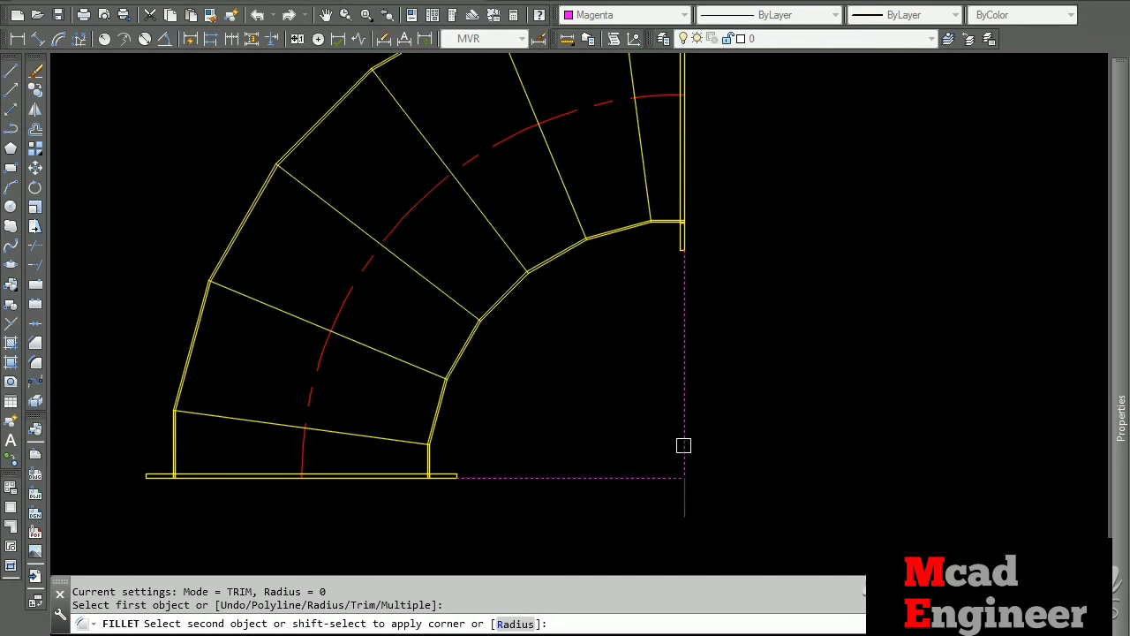
click(682, 445)
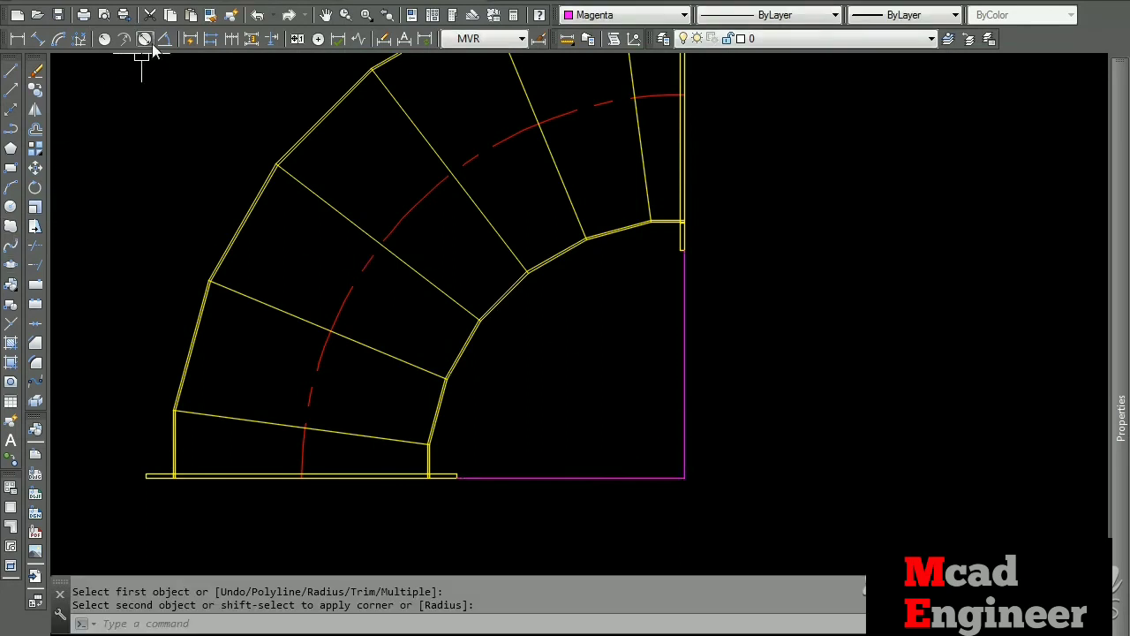
click(149, 40)
Dimension the 90.00° angle between the magenta lines and the R1050 red centre arc.
click(683, 366)
click(626, 478)
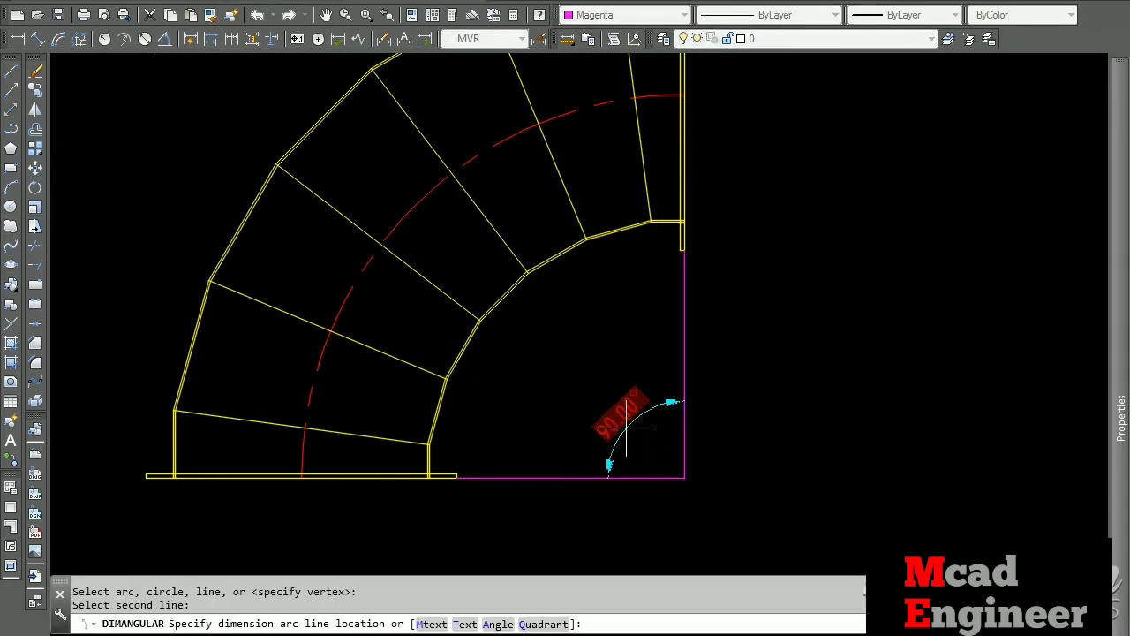
click(610, 408)
scroll(572, 363, down, 5)
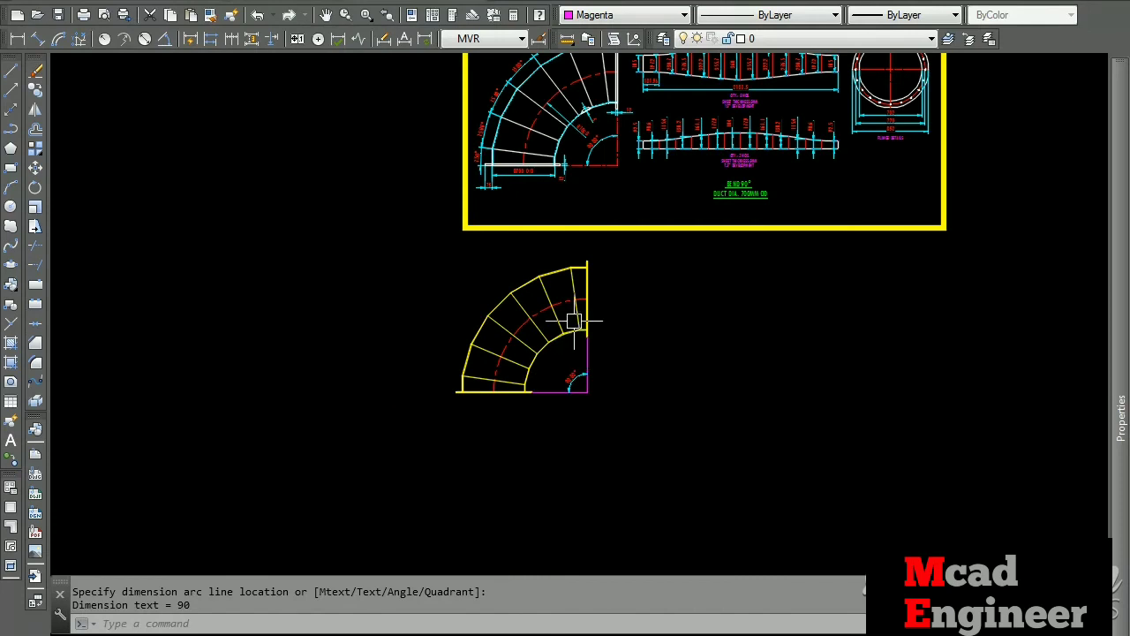
scroll(574, 323, up, 2)
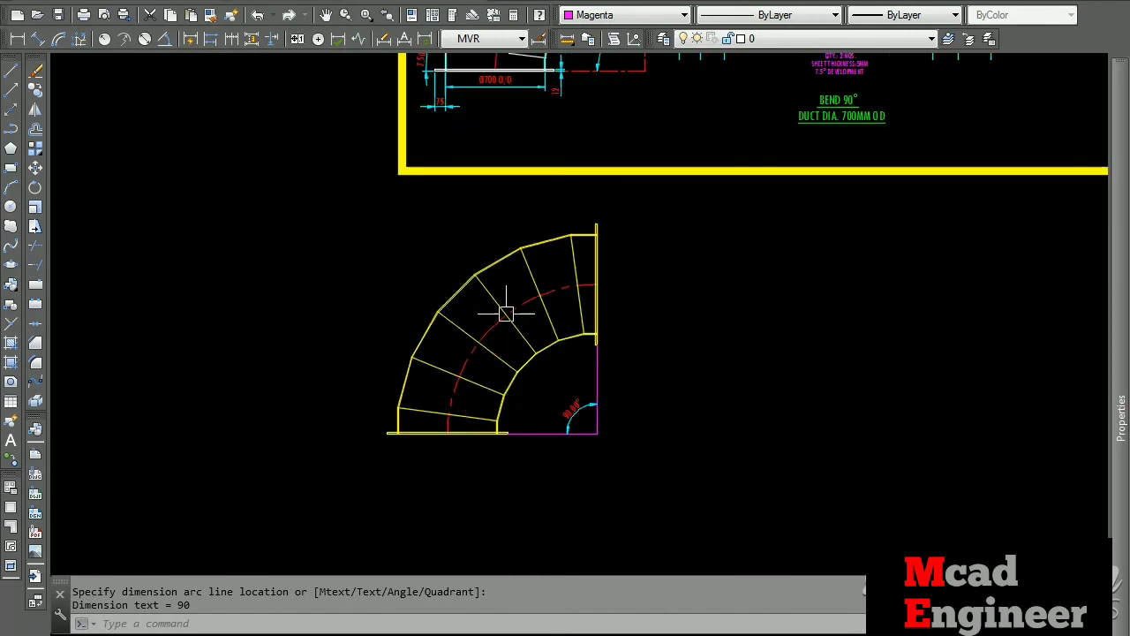
click(105, 39)
click(493, 328)
scroll(542, 380, up, 2)
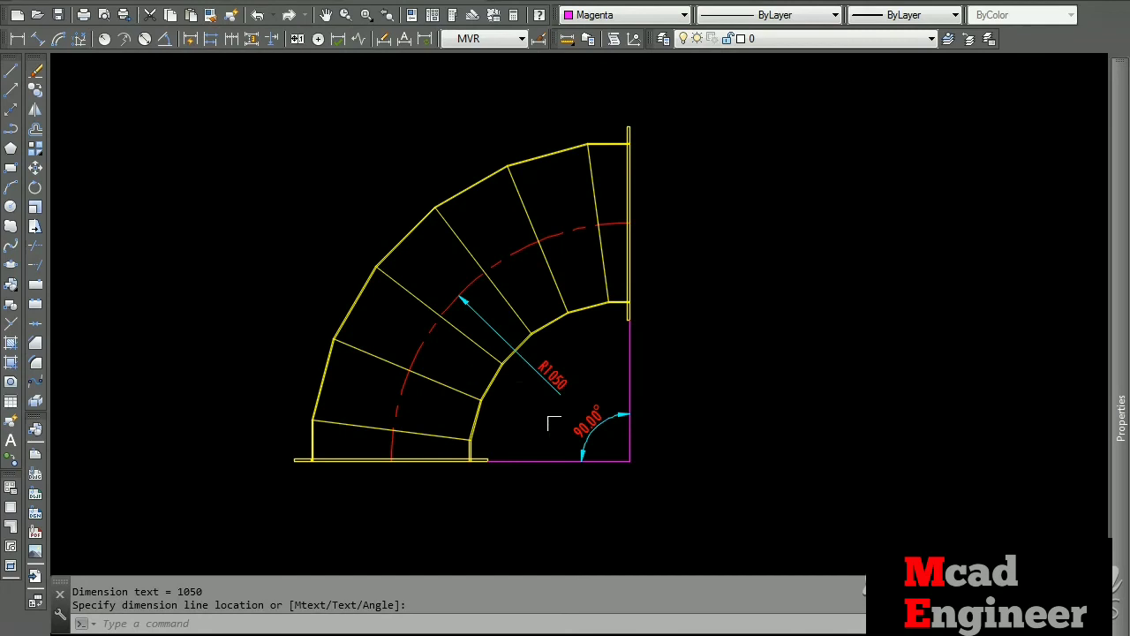
scroll(381, 489, up, 5)
Add a 700 linear dimension across the bend's lower opening, placed below it.
click(17, 39)
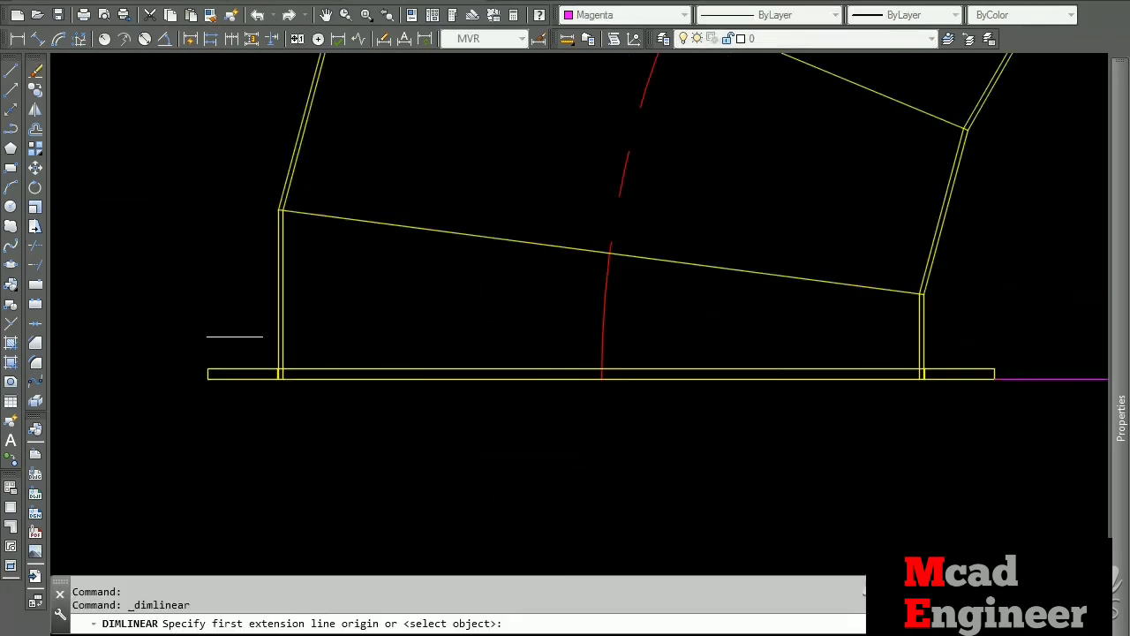
scroll(330, 441, up, 5)
scroll(343, 425, up, 3)
click(310, 416)
scroll(744, 475, down, 3)
scroll(556, 442, down, 2)
scroll(854, 430, up, 5)
scroll(854, 430, up, 5)
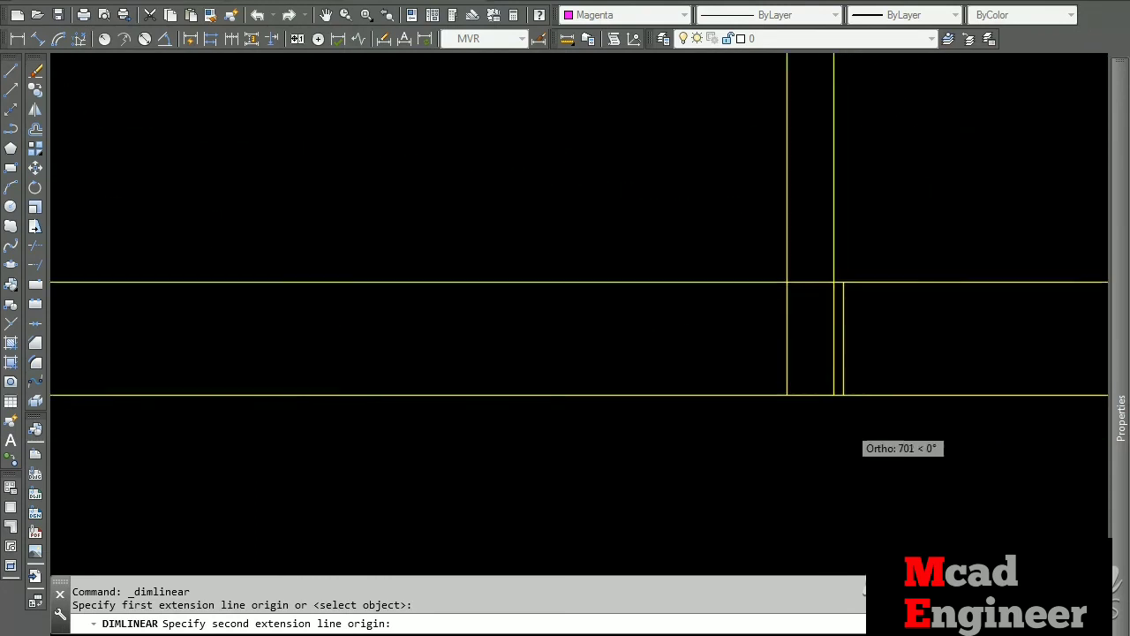
click(833, 391)
scroll(821, 398, down, 9)
click(672, 456)
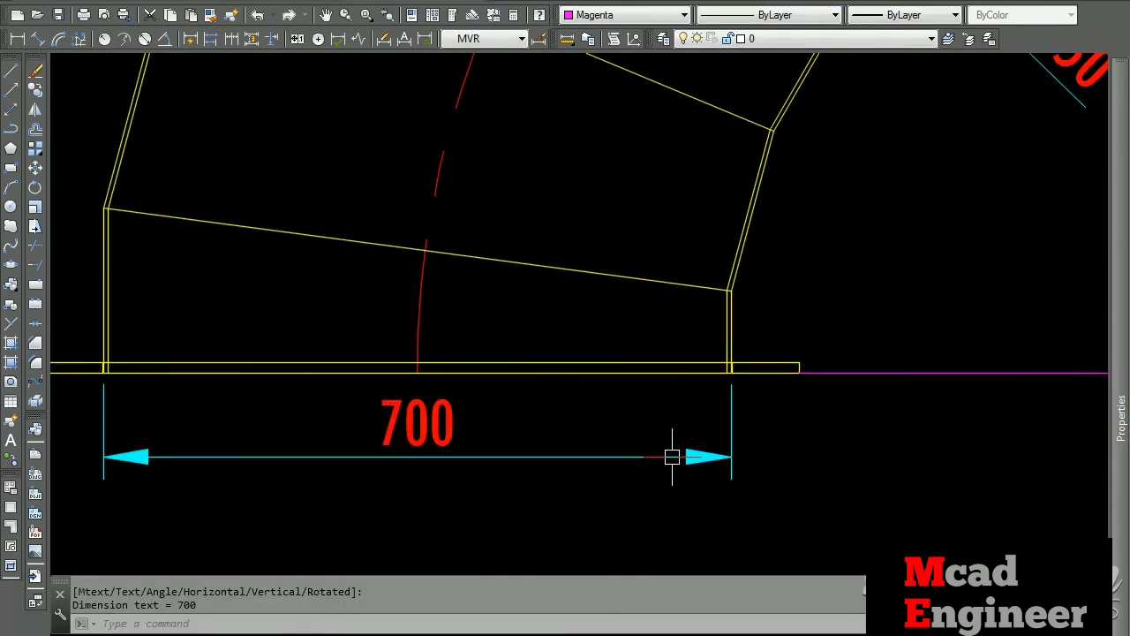
scroll(459, 479, down, 4)
key(Escape)
scroll(477, 462, down, 2)
scroll(542, 284, down, 2)
scroll(541, 285, up, 6)
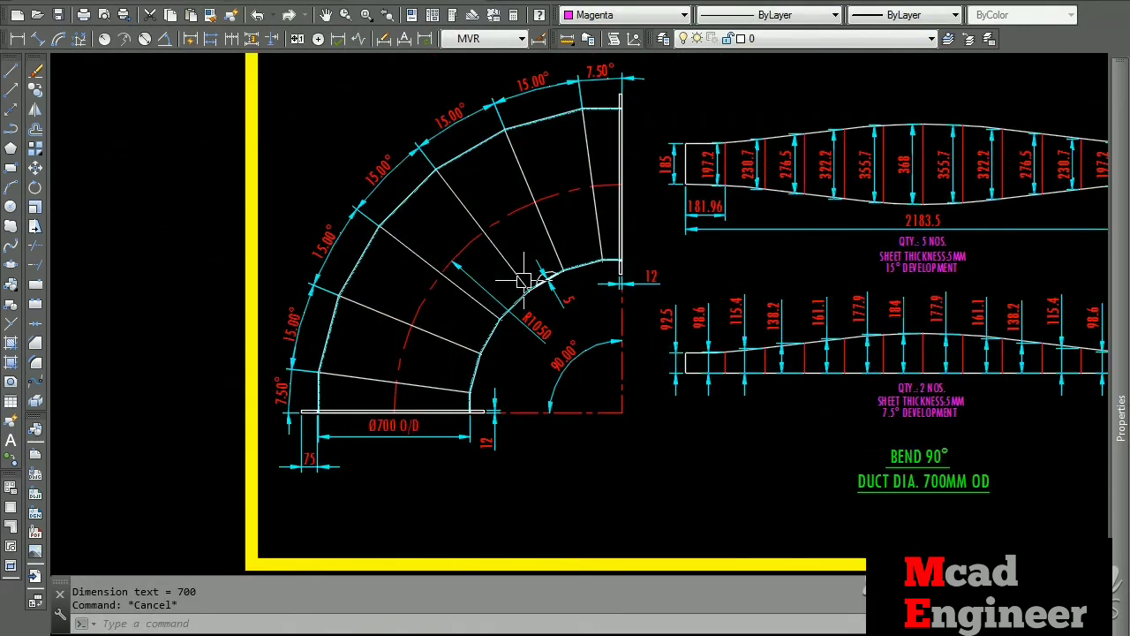
scroll(525, 273, down, 2)
click(164, 38)
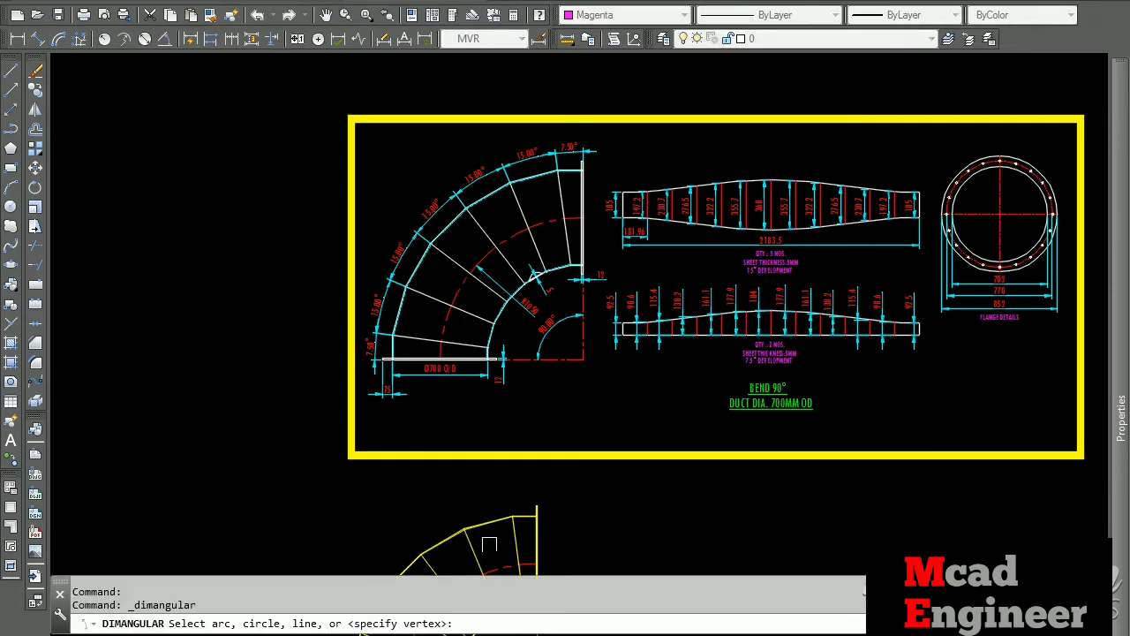
Dimension the top end segment's 7.50° angle against the upper flange.
middle_drag(489, 544, 454, 328)
scroll(453, 328, up, 4)
scroll(585, 217, down, 2)
scroll(645, 192, up, 5)
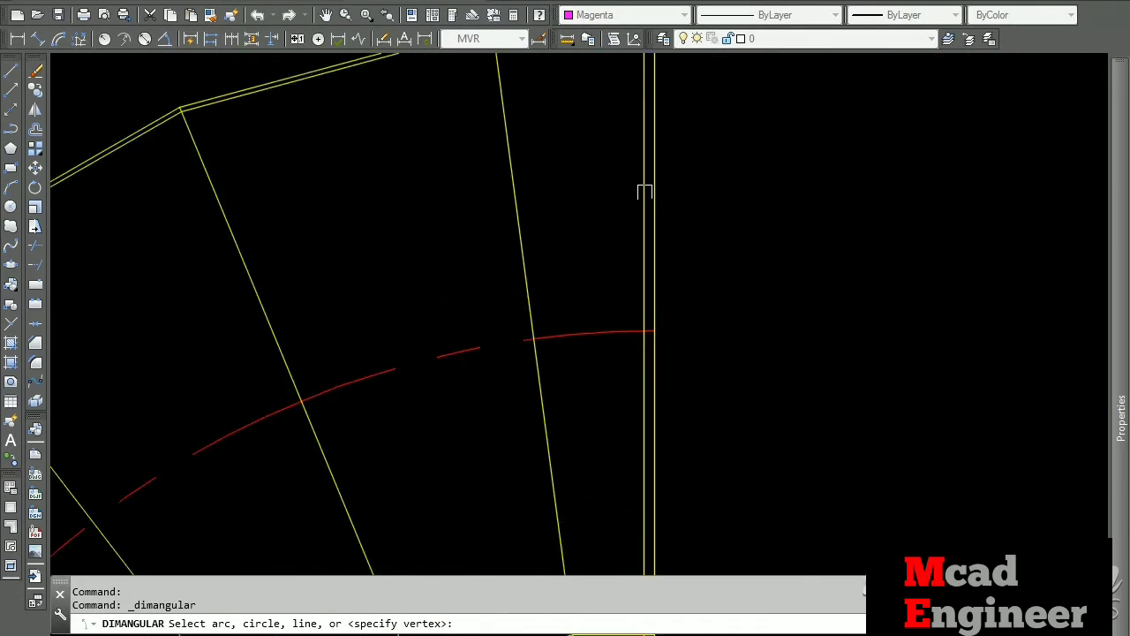
click(657, 161)
click(519, 200)
click(575, 236)
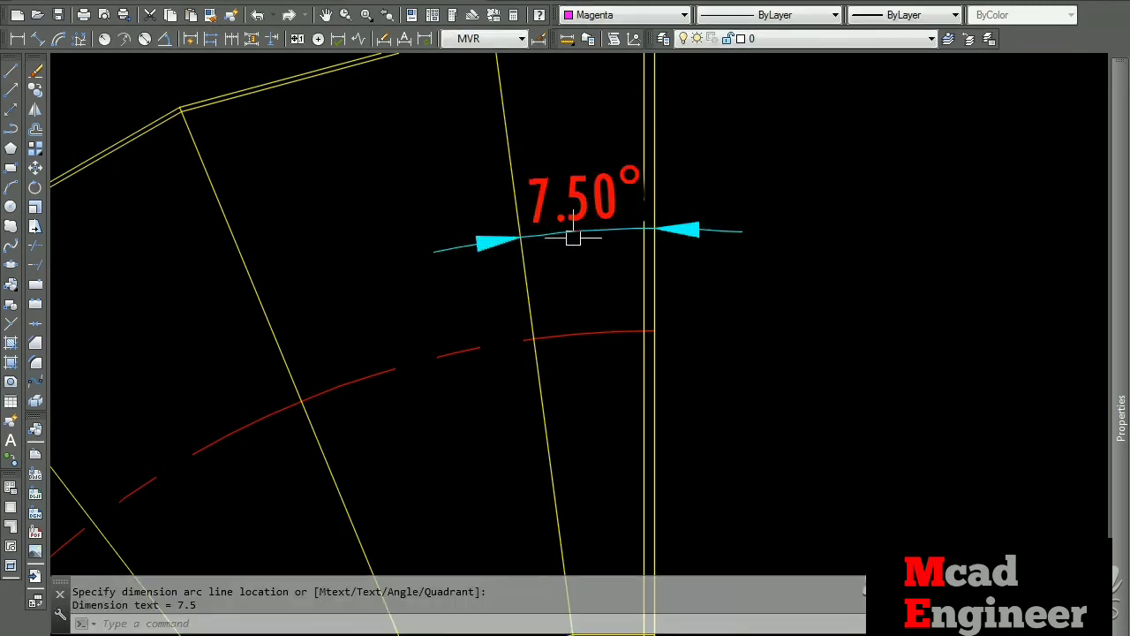
key(Return)
Add 15.00° angular dimensions to the first two middle segments.
scroll(576, 319, down, 3)
click(466, 303)
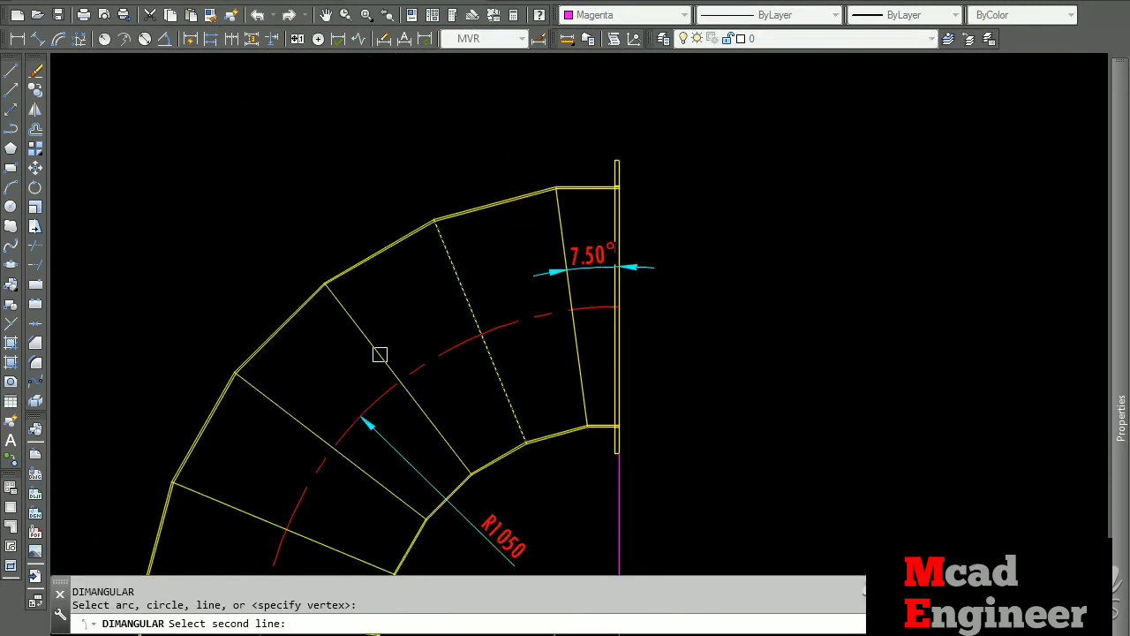
click(380, 354)
click(452, 325)
key(Return)
scroll(562, 299, up, 3)
click(573, 285)
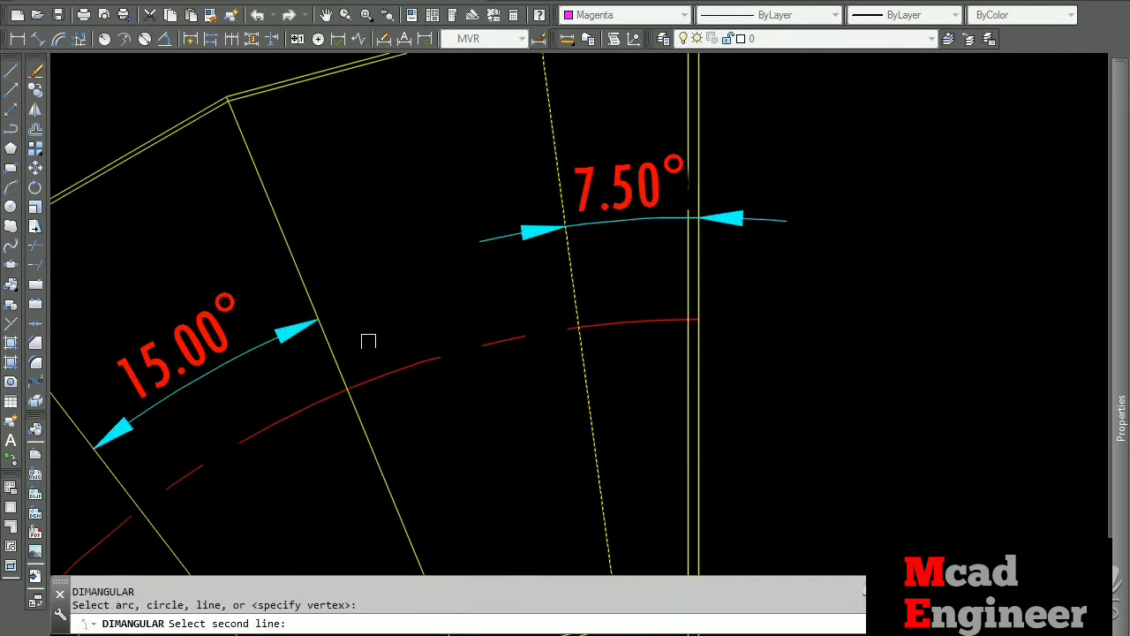
click(335, 349)
click(391, 297)
scroll(469, 287, down, 3)
key(Return)
Add 15.00° angular dimensions to the next two middle segments.
scroll(424, 340, up, 2)
click(409, 330)
click(341, 379)
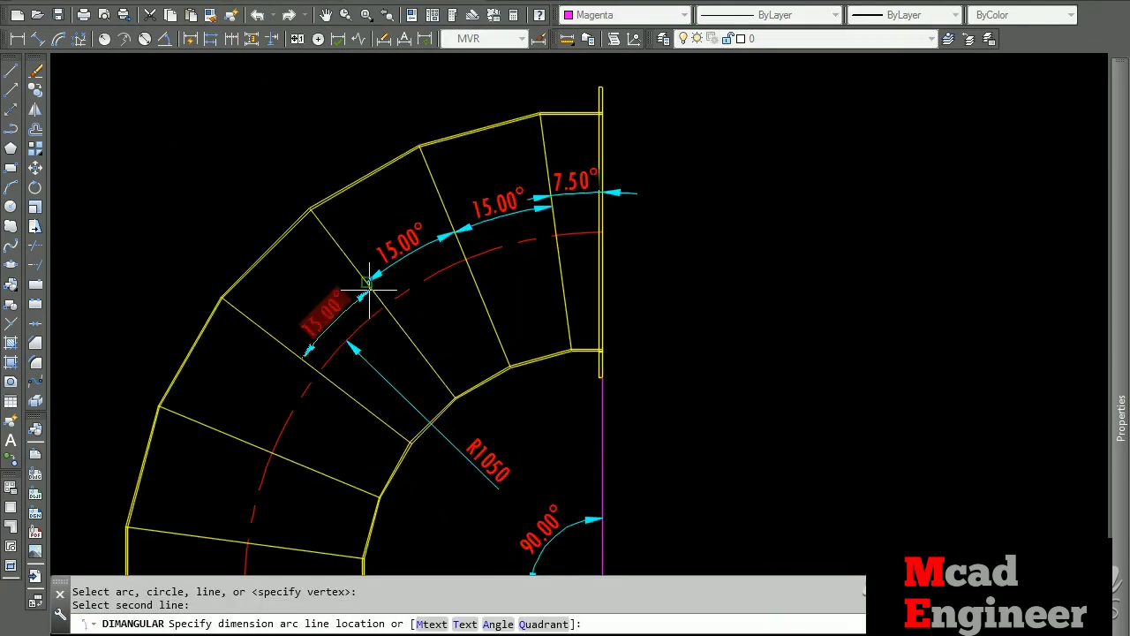
scroll(369, 287, up, 2)
click(354, 285)
key(Return)
click(267, 409)
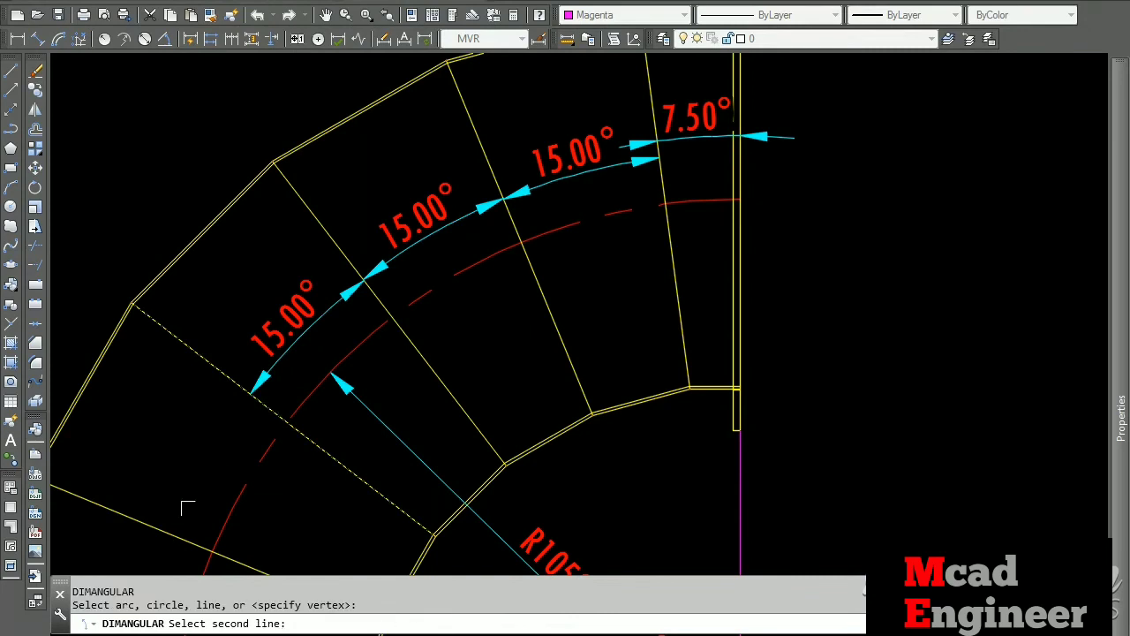
click(172, 535)
click(227, 429)
scroll(265, 466, down, 1)
middle_drag(190, 473, 337, 332)
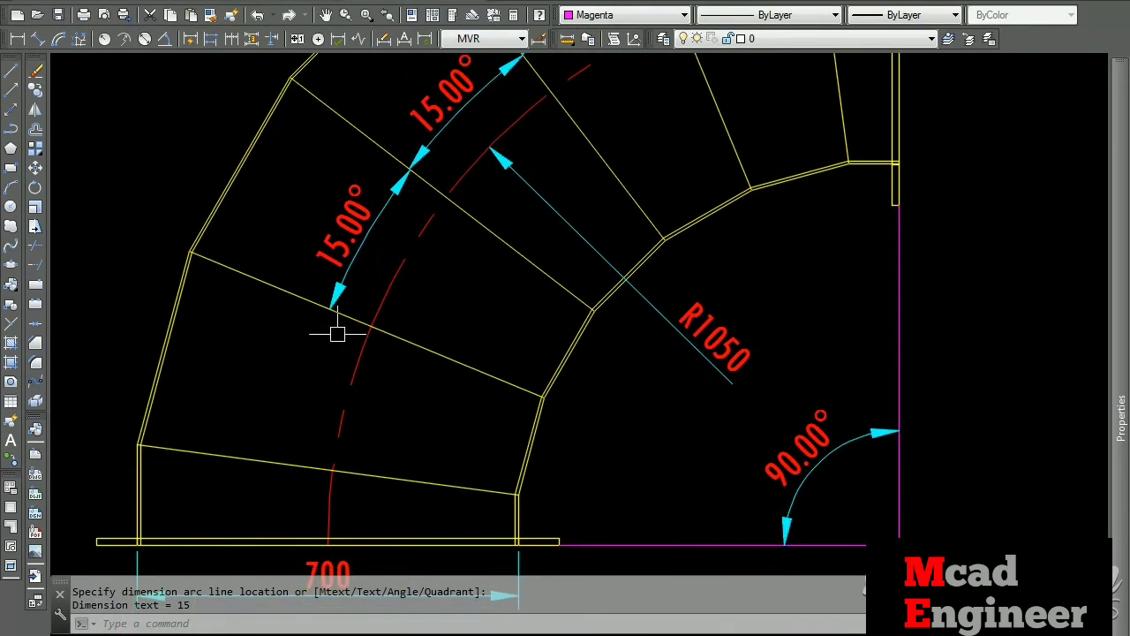
key(Return)
Dimension the last middle segment at 15.00°.
click(358, 323)
click(279, 463)
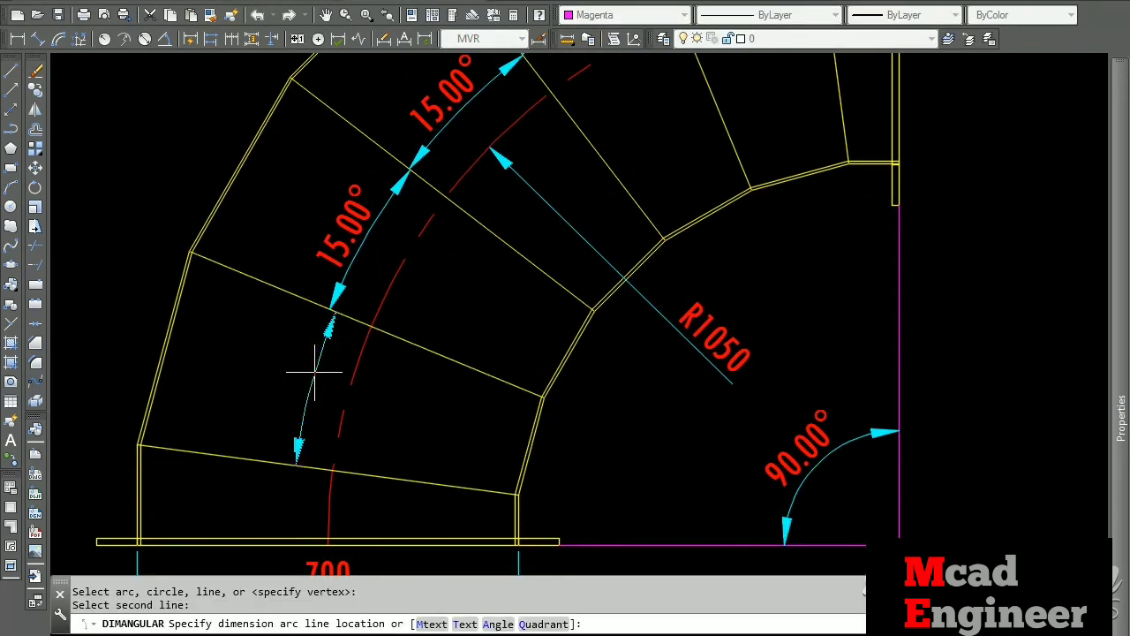
click(313, 372)
middle_drag(305, 366, 330, 249)
Dimension the bottom end segment's 7.50° angle against the base flange.
key(Return)
scroll(327, 397, up, 2)
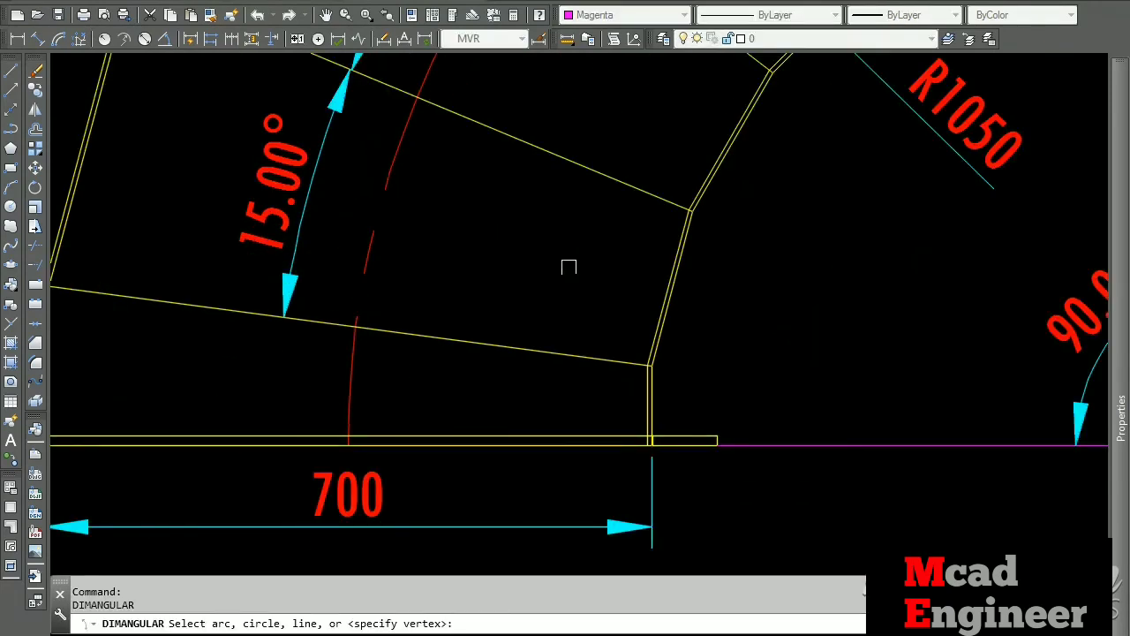
scroll(569, 266, down, 4)
scroll(467, 300, up, 2)
click(476, 285)
scroll(457, 353, up, 4)
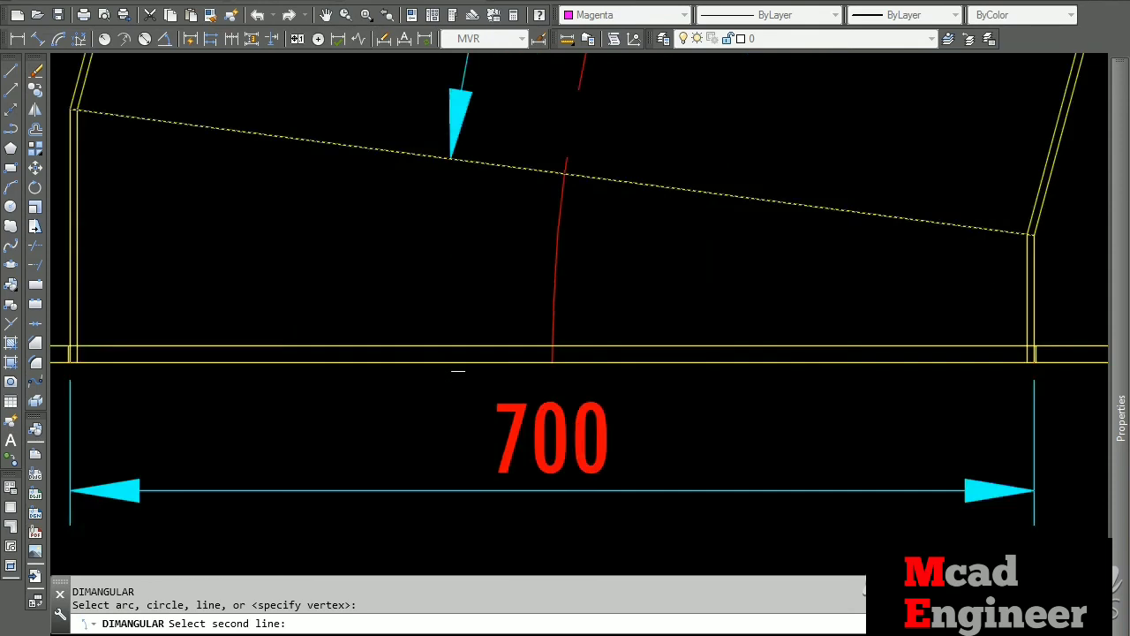
click(457, 361)
scroll(456, 359, up, 2)
scroll(459, 335, down, 4)
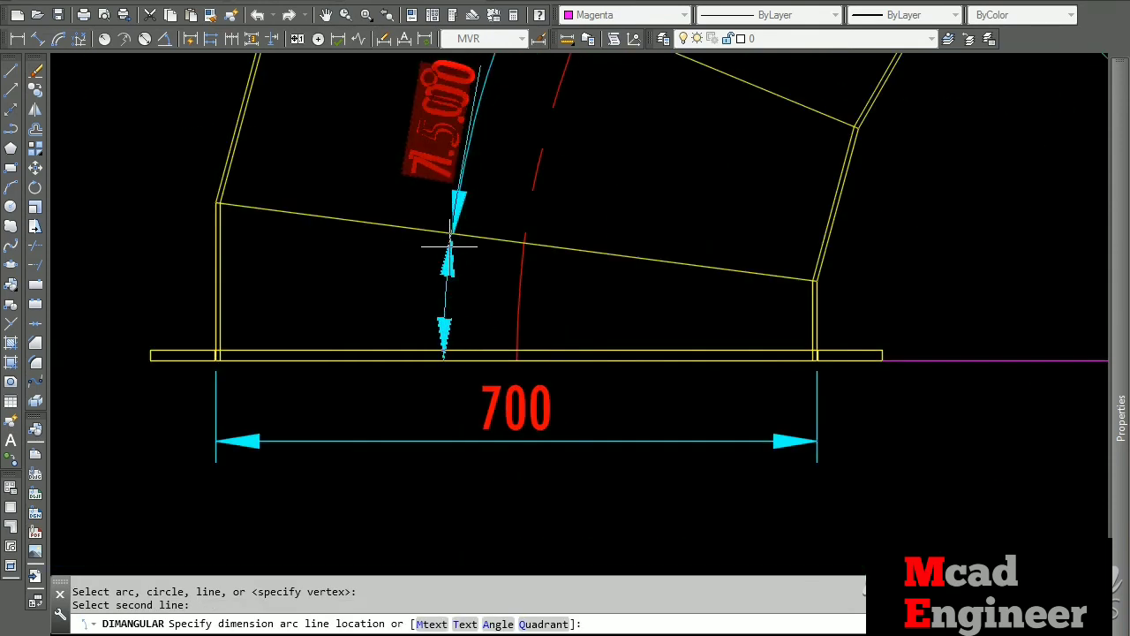
click(453, 258)
Cancel the accidental stretch on the bottom 7.50° dimension.
click(424, 269)
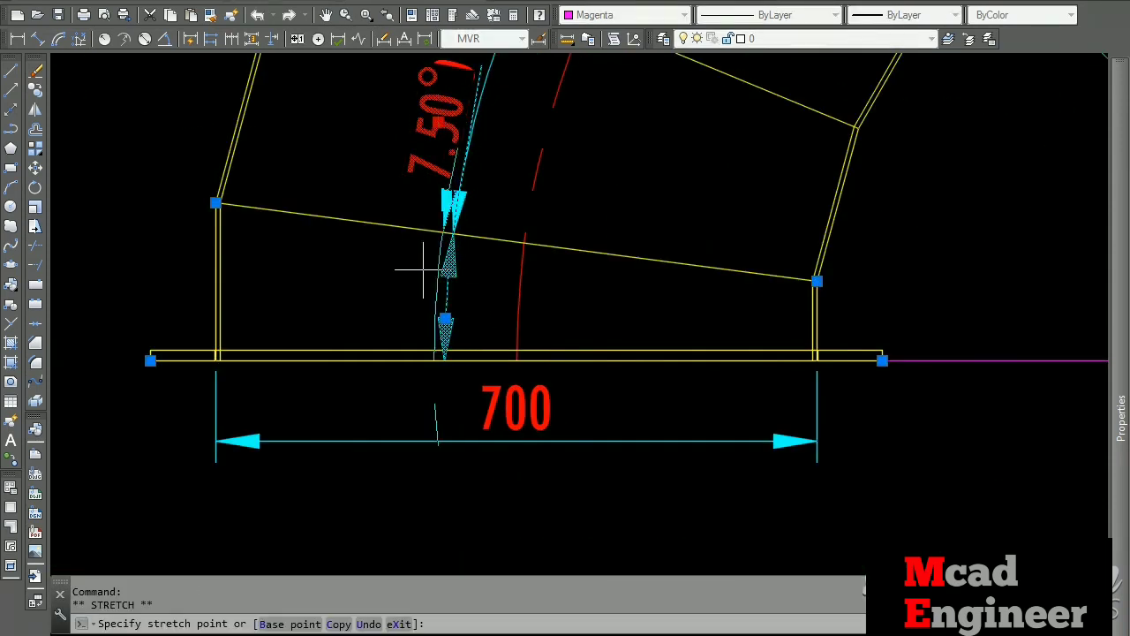
scroll(355, 315, down, 4)
key(Escape)
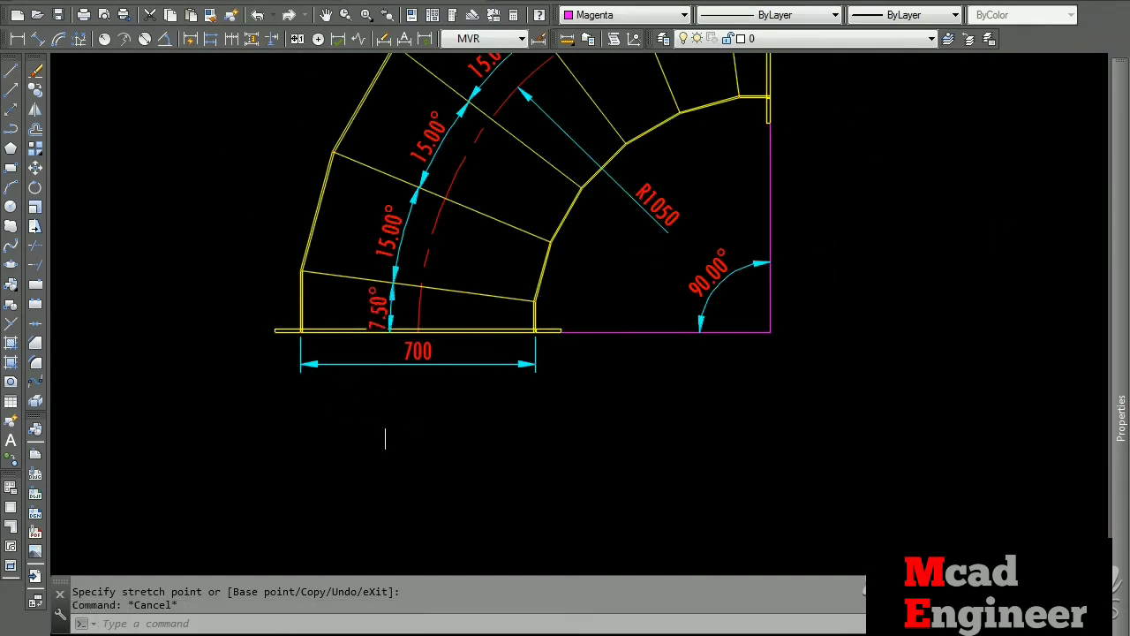
scroll(385, 438, down, 2)
scroll(597, 125, up, 4)
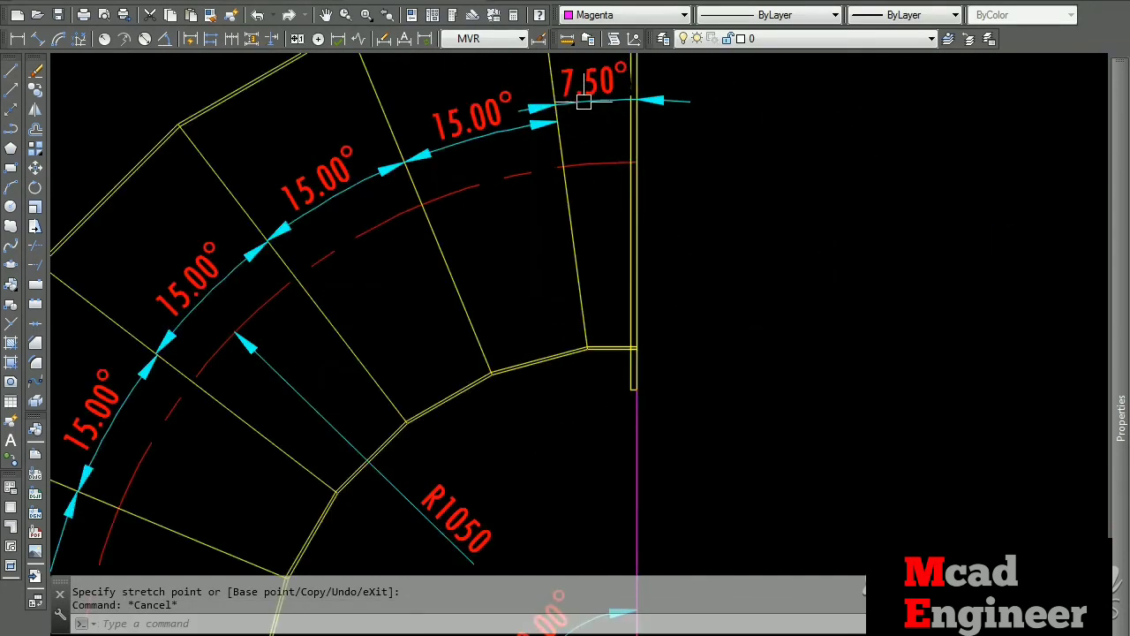
Move the top 7.50° label outside the flange to its right.
click(584, 102)
scroll(591, 123, up, 4)
click(727, 95)
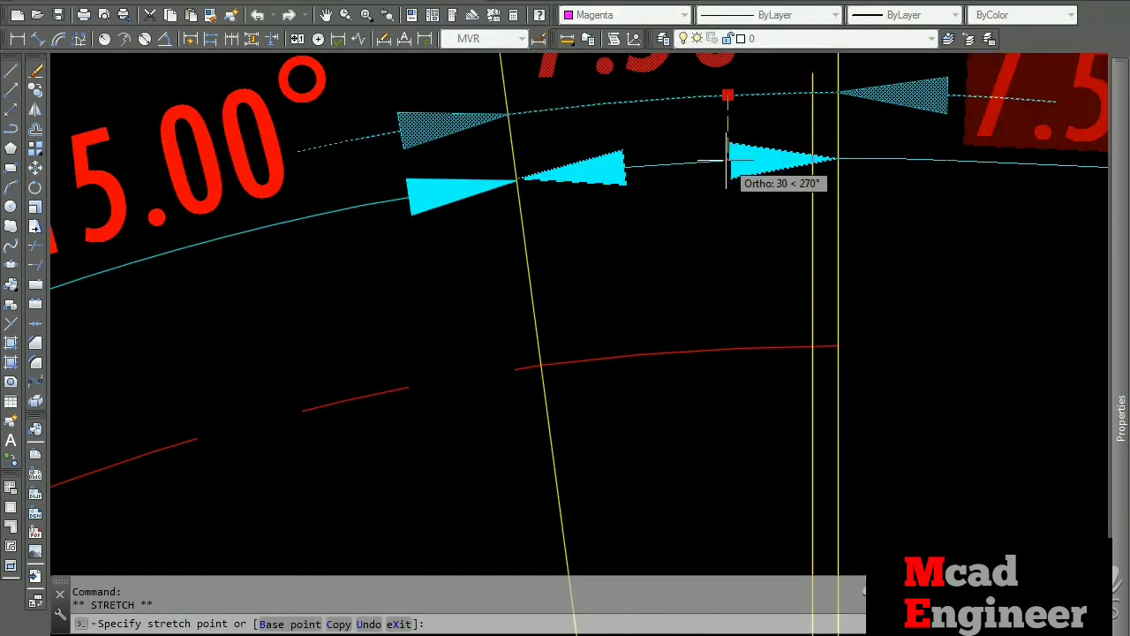
scroll(739, 254, down, 4)
scroll(752, 236, down, 2)
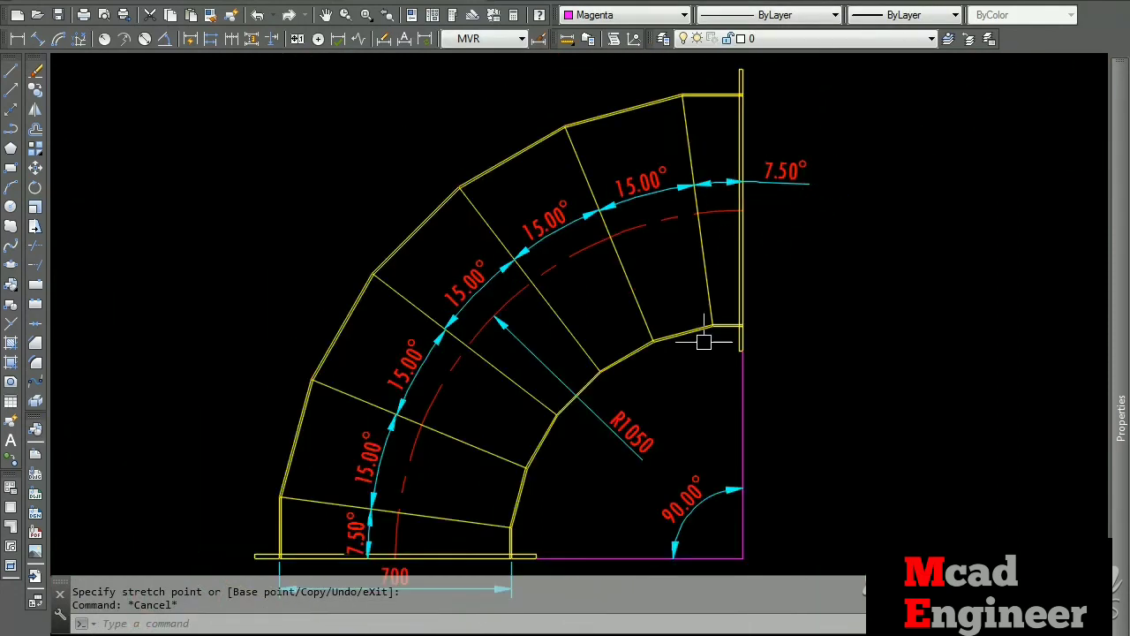
scroll(618, 182, down, 1)
scroll(560, 189, down, 1)
scroll(521, 265, down, 1)
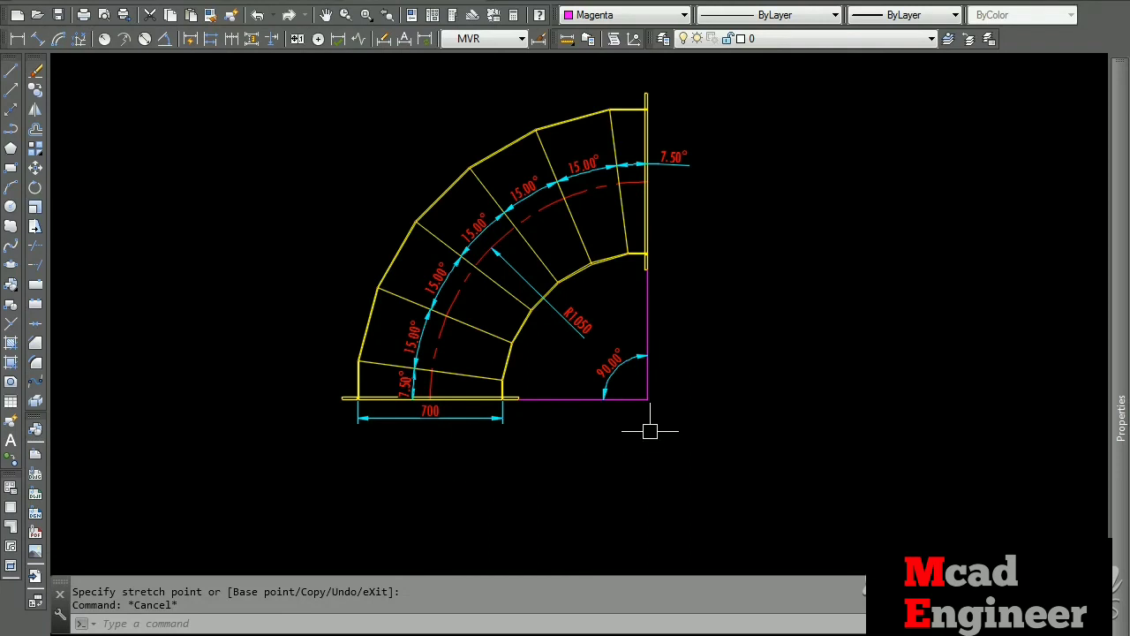
scroll(682, 302, down, 2)
mouse_move(624, 380)
middle_down()
mouse_move(491, 438)
mouse_move(505, 449)
mouse_move(508, 516)
mouse_move(472, 430)
middle_up()
scroll(330, 444, up, 2)
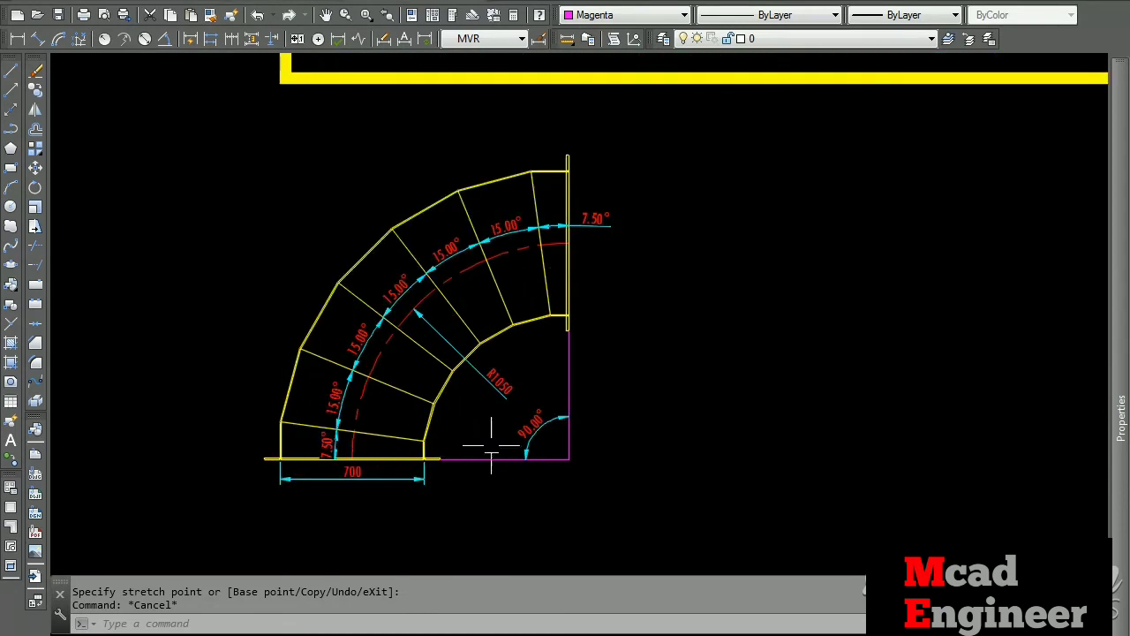
scroll(517, 407, up, 2)
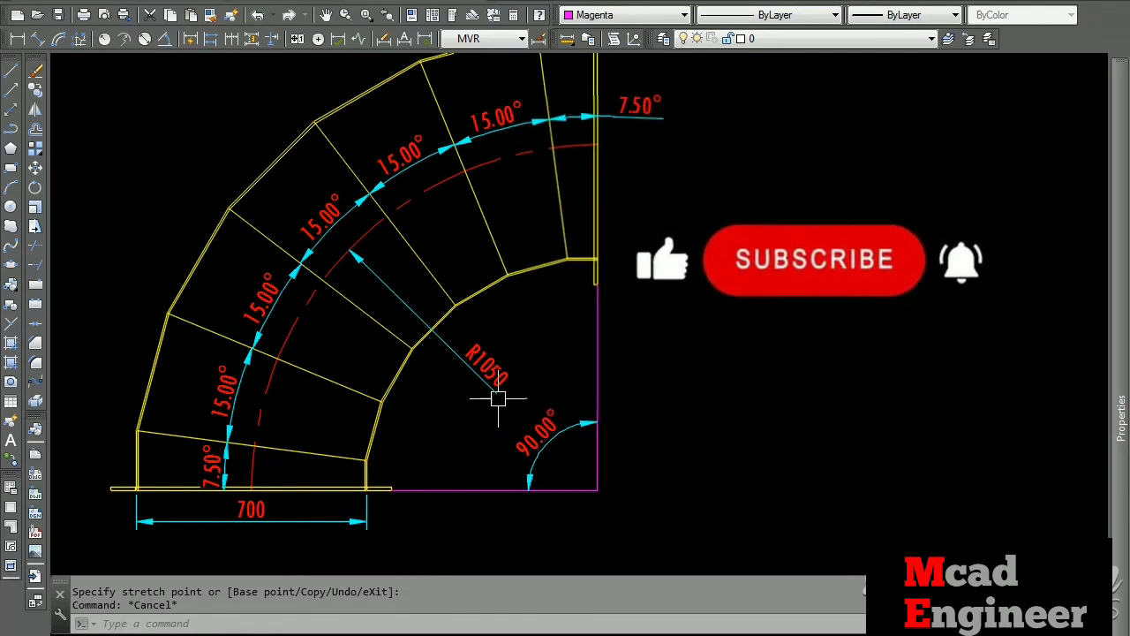
scroll(499, 397, down, 2)
middle_drag(631, 382, 501, 355)
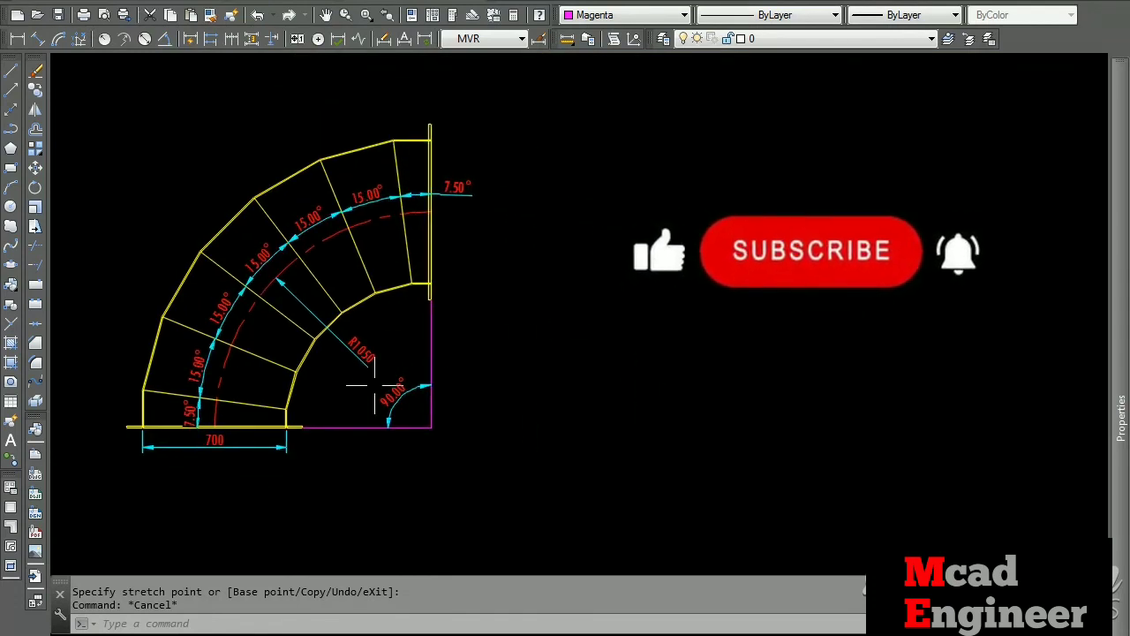